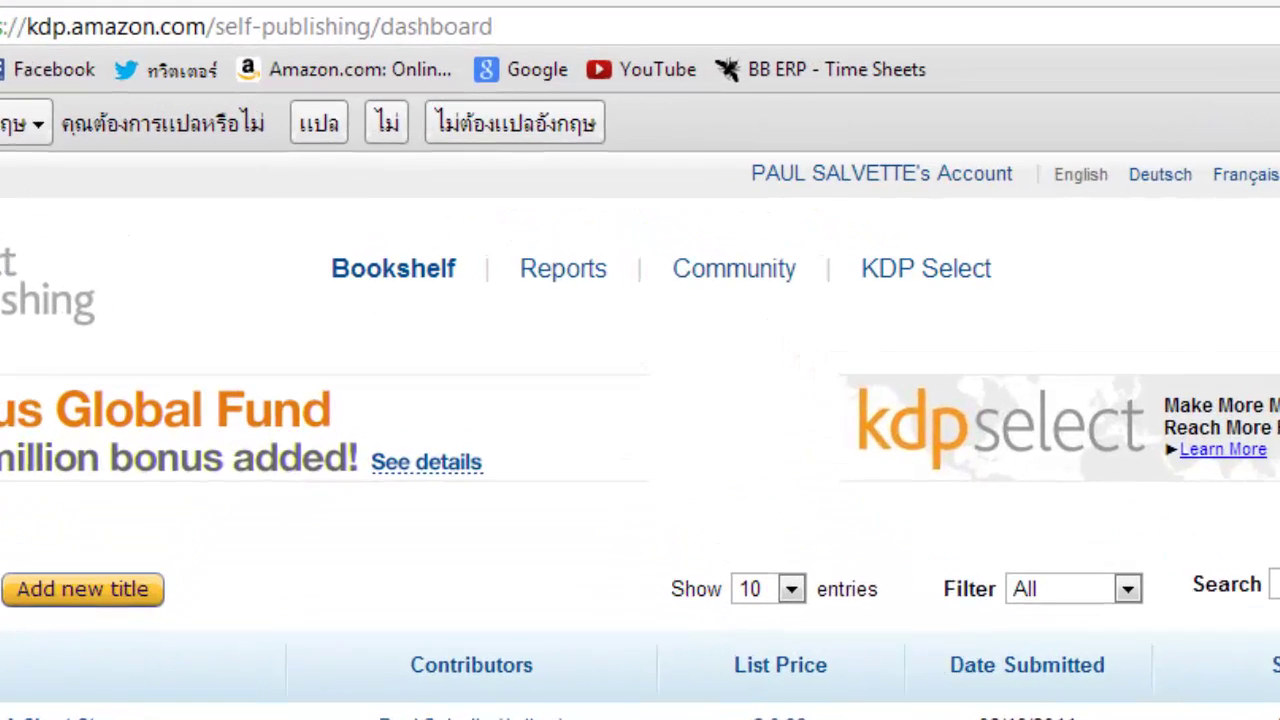
Check the cover image and the BangkokCurfew MOBI file on the desktop.
click(1183, 5)
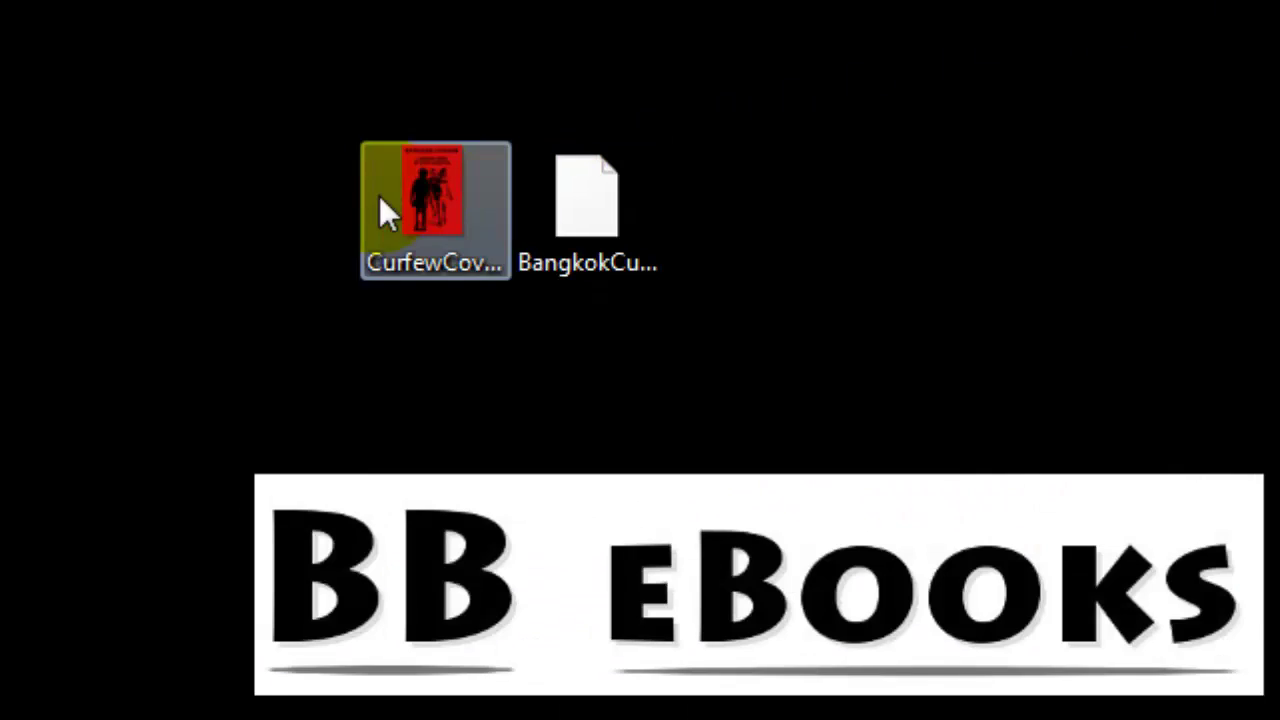
click(423, 250)
mouse_move(429, 255)
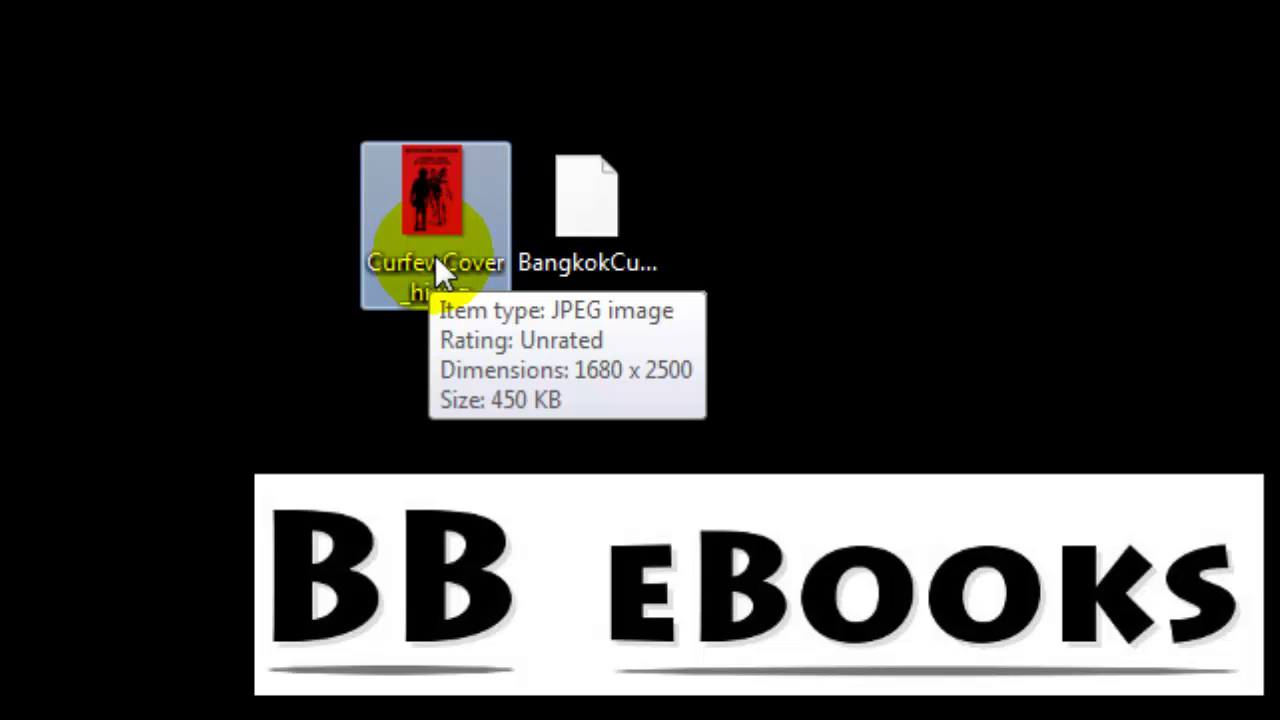
click(590, 250)
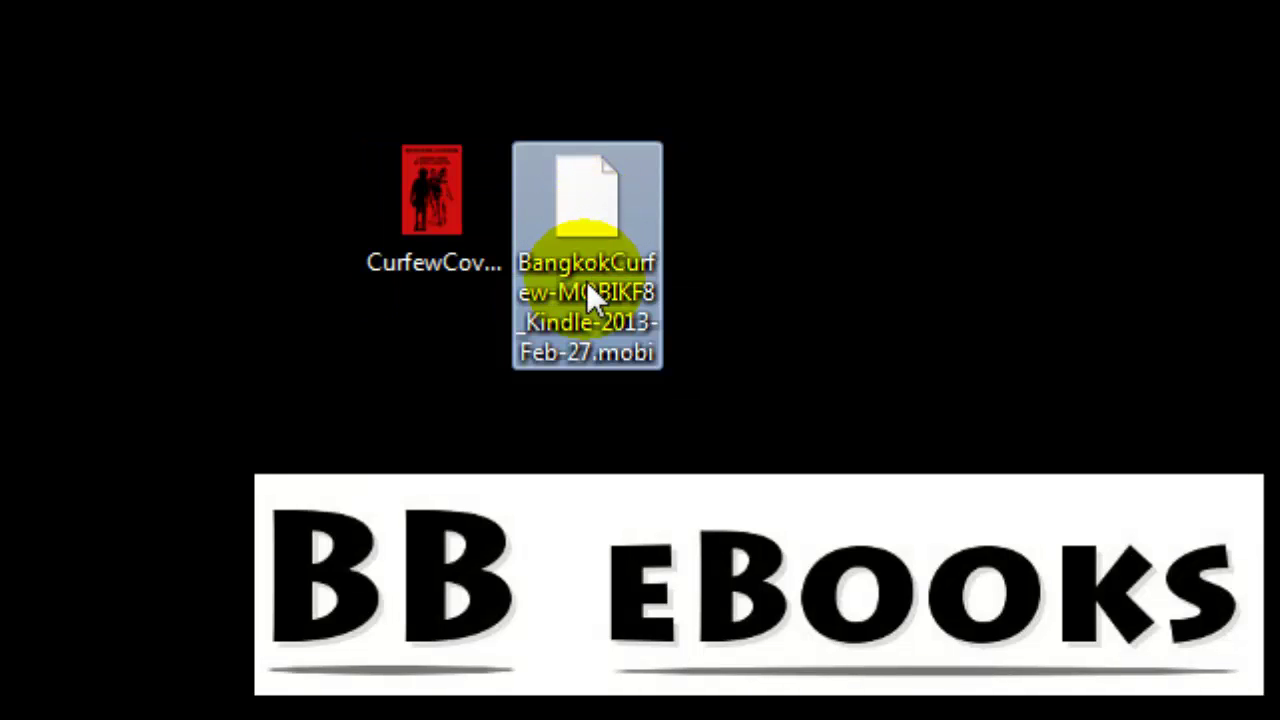
mouse_move(586, 281)
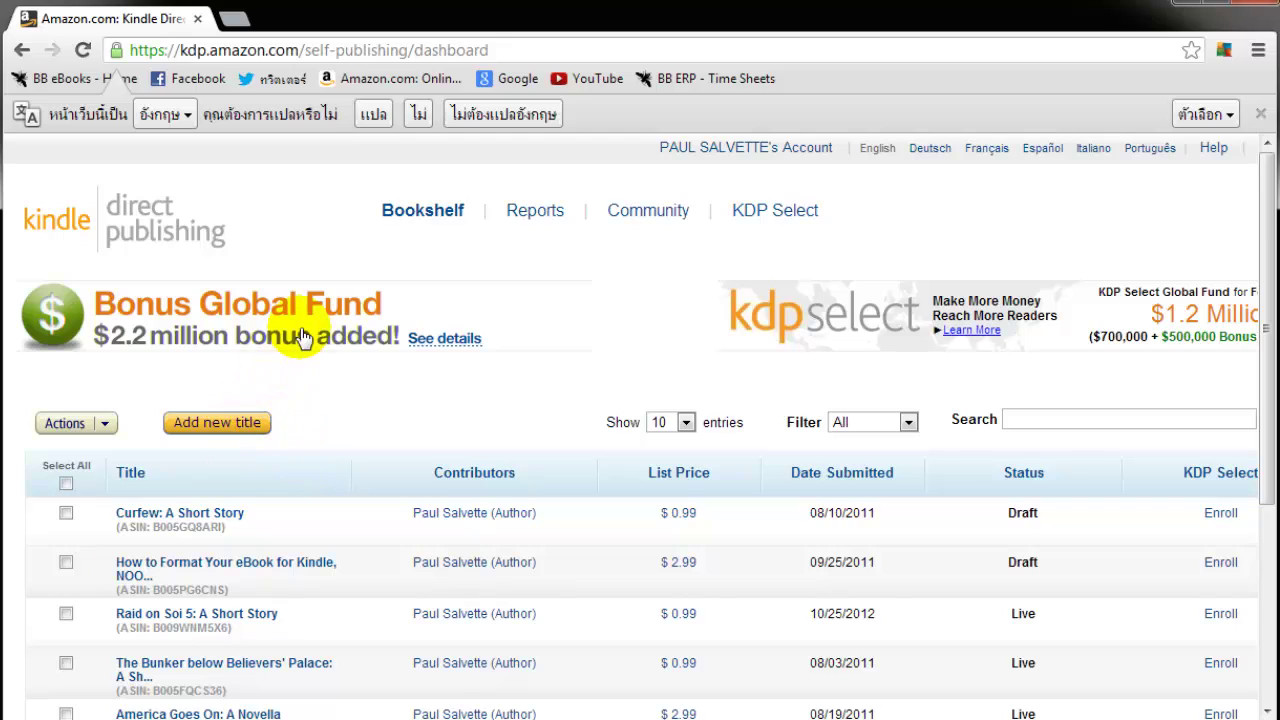
Add a new title and scroll to section 1, Enter Your Book Details.
click(423, 212)
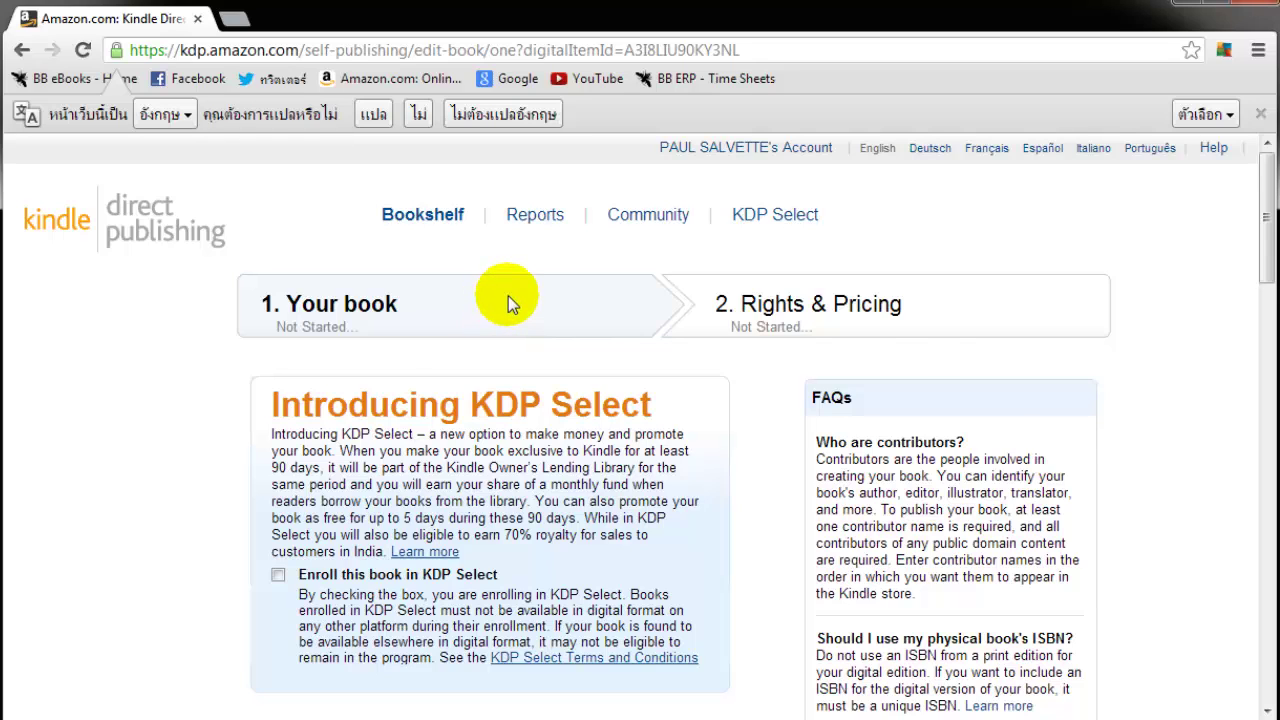
scroll(508, 296, down, 1)
scroll(511, 291, down, 1)
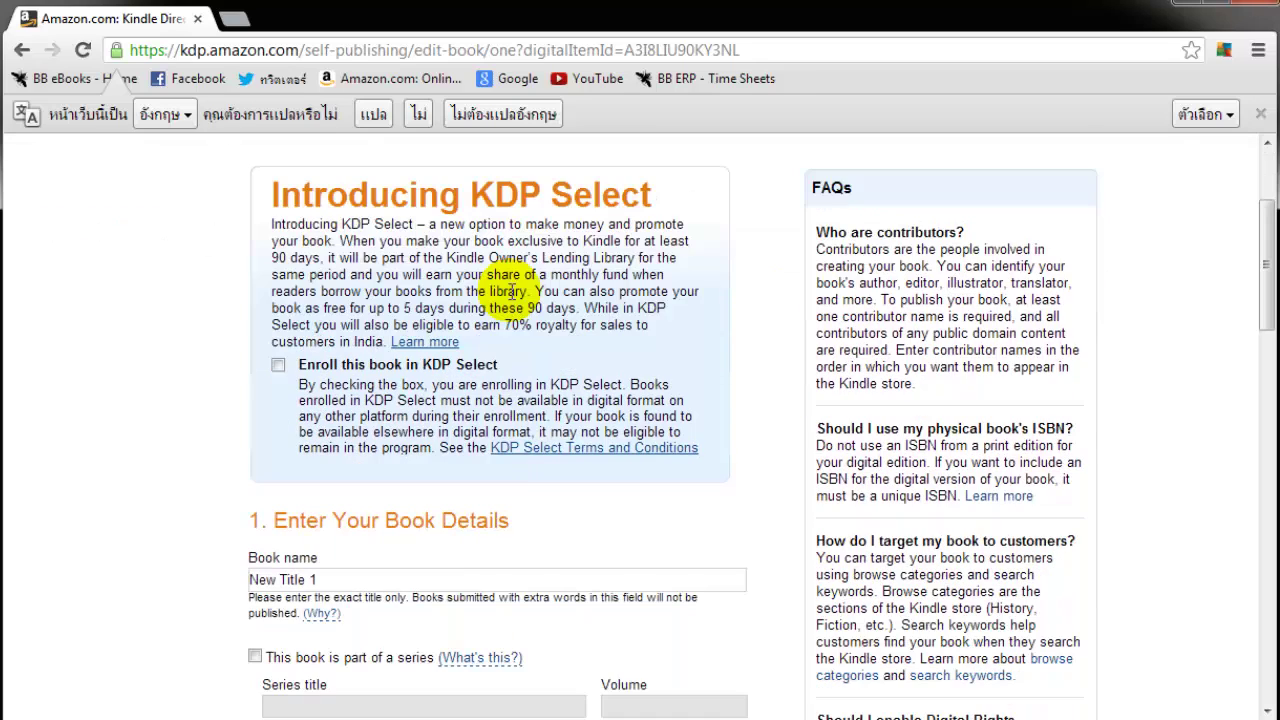
scroll(511, 291, up, 1)
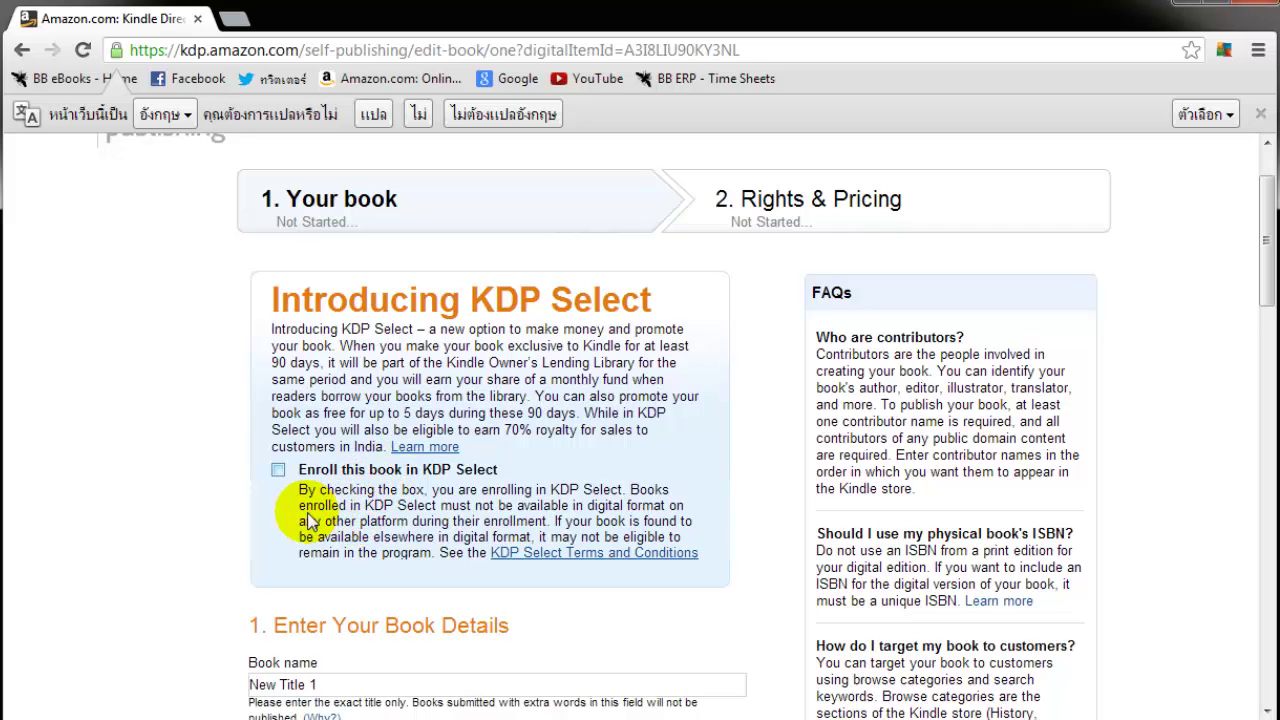
scroll(355, 522, down, 3)
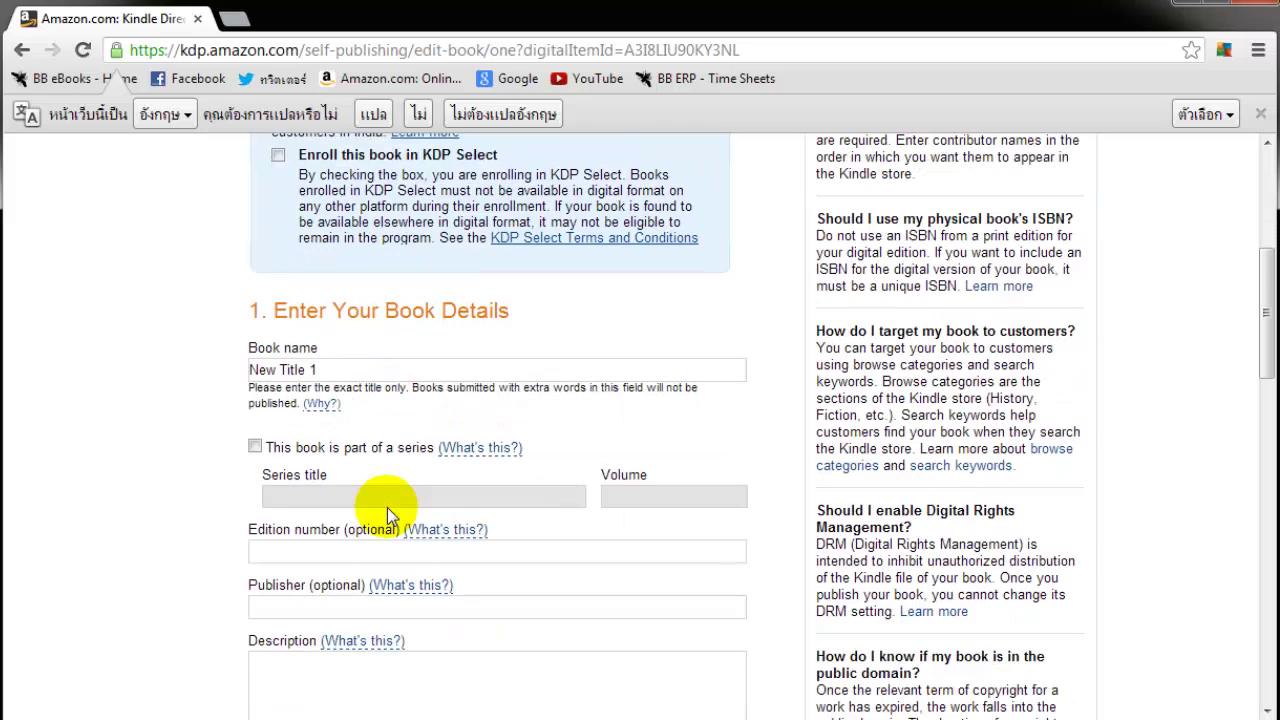
Enter 'Bangkok Curfew' as the book name and the author's name as publisher.
click(455, 372)
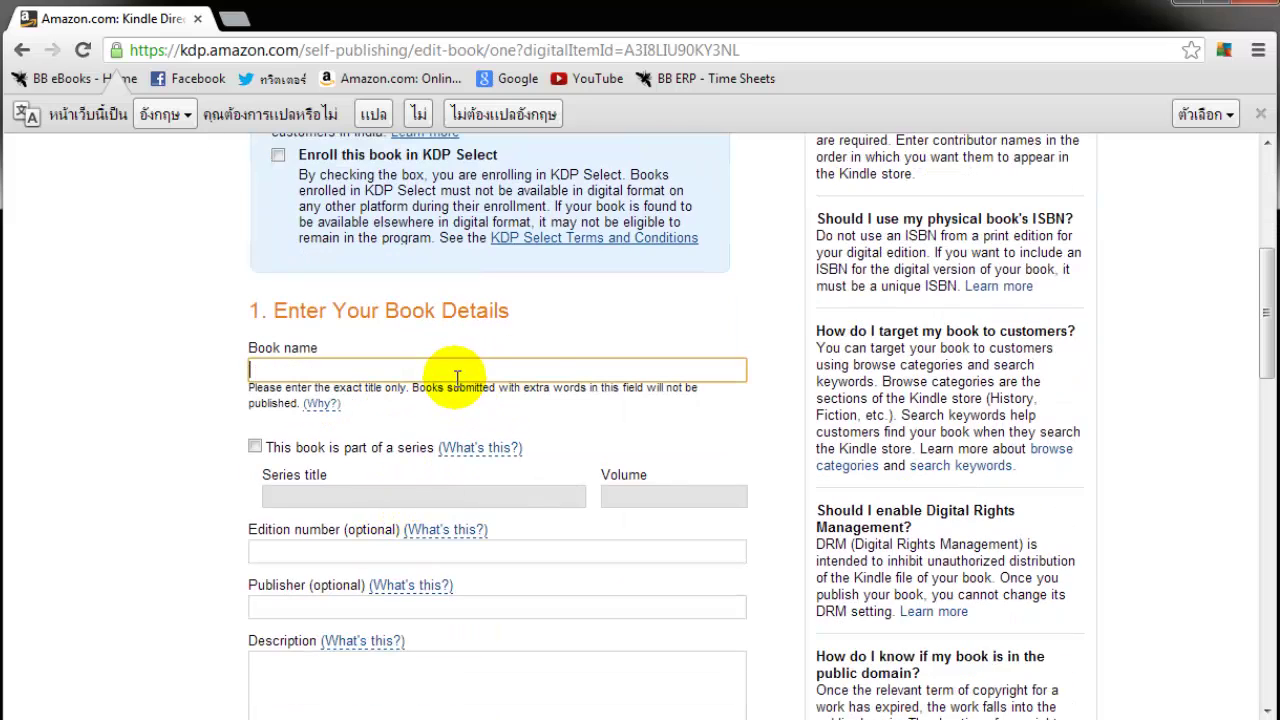
text(Bang)
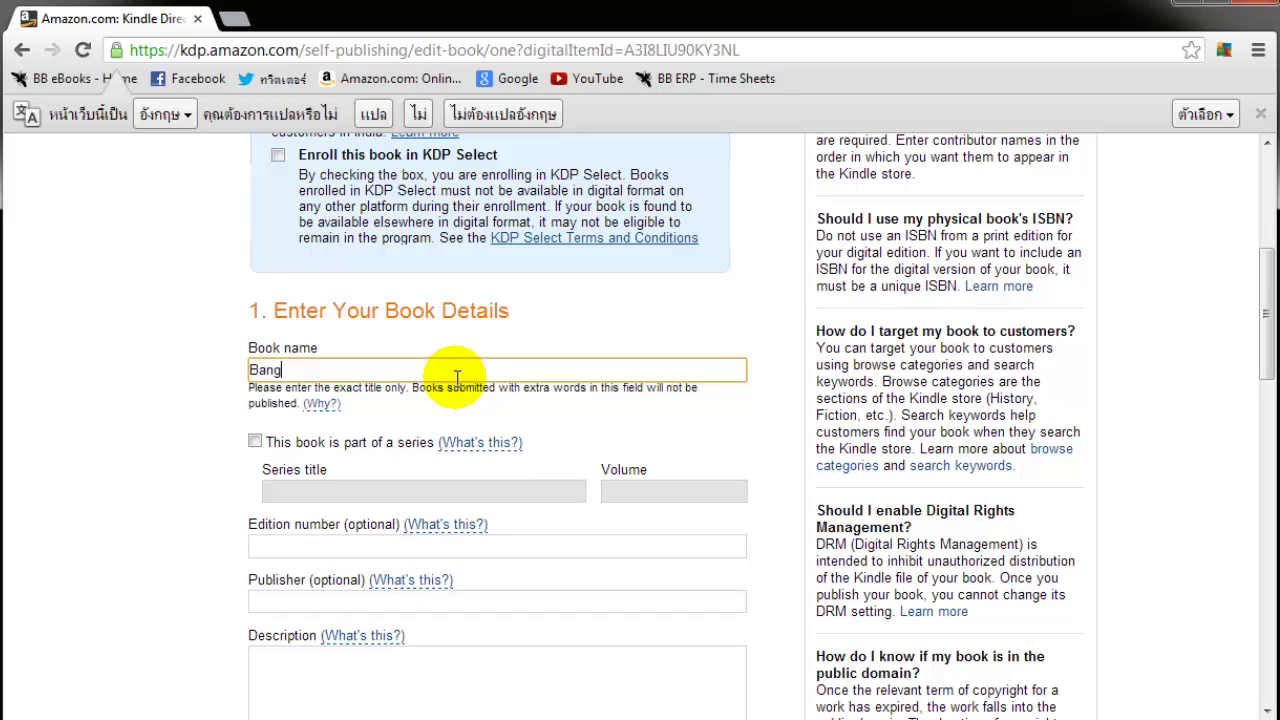
text(kok Curfew)
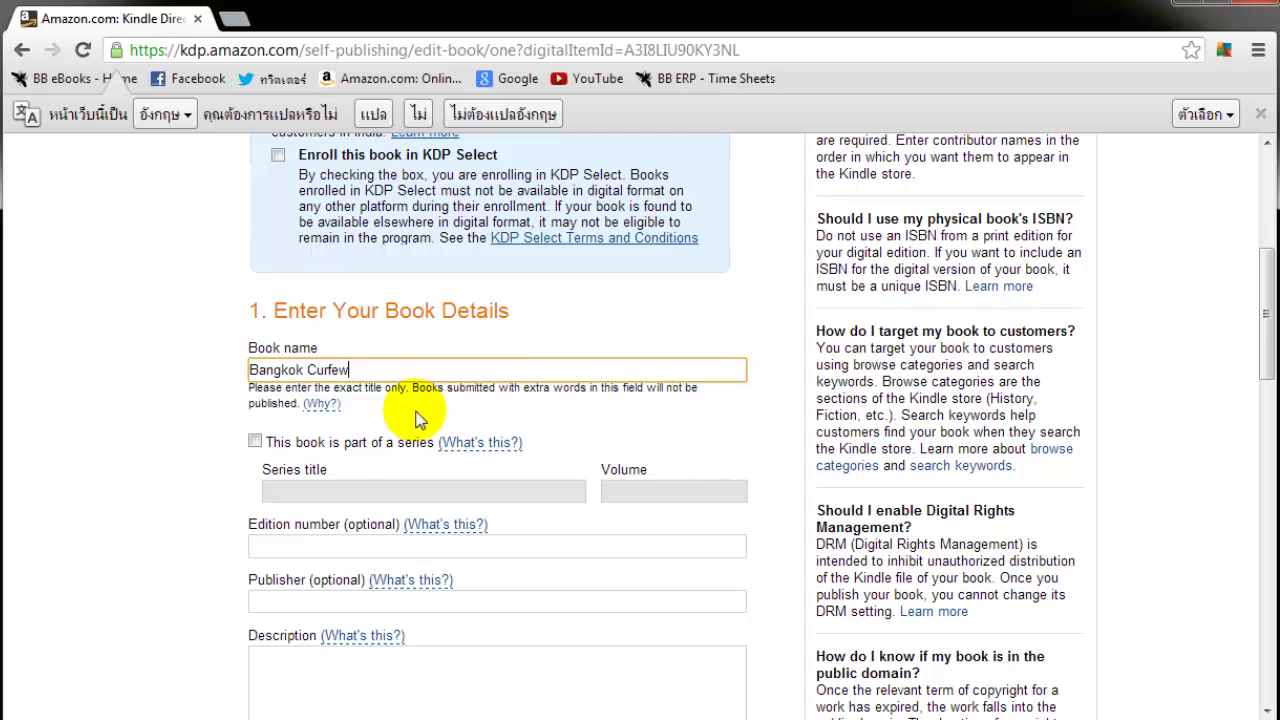
click(340, 493)
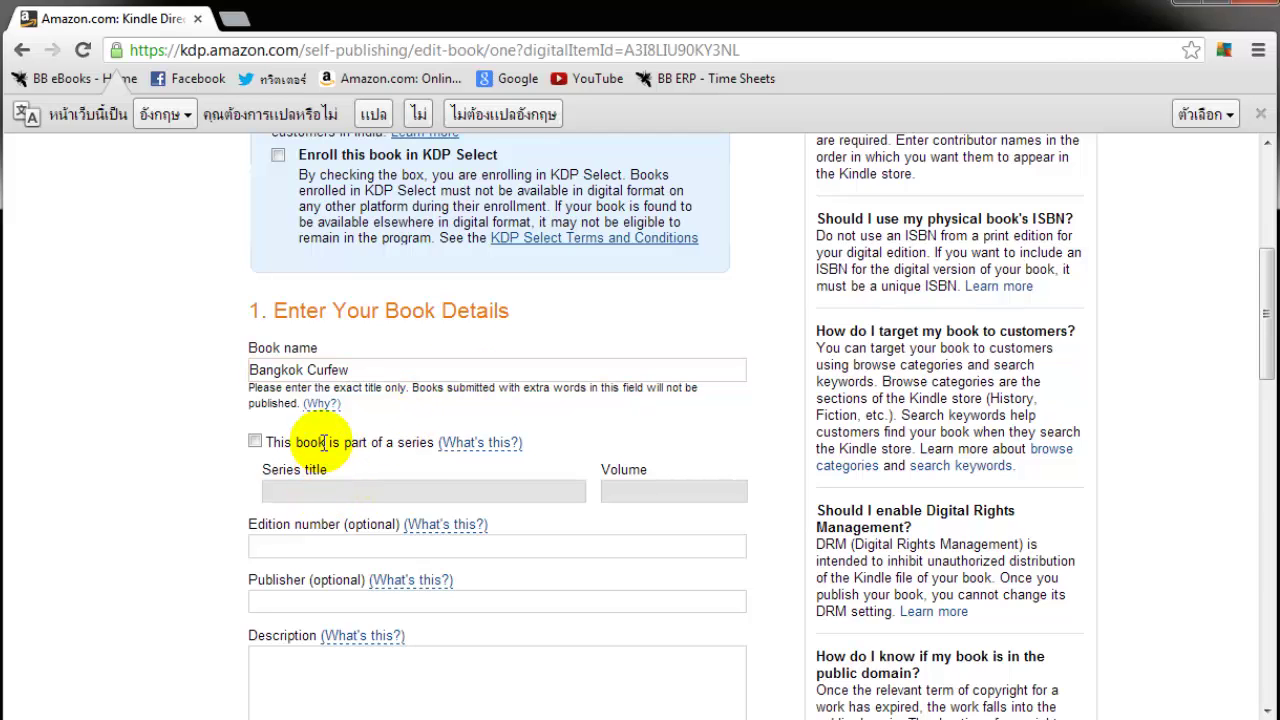
click(303, 601)
scroll(340, 498, down, 2)
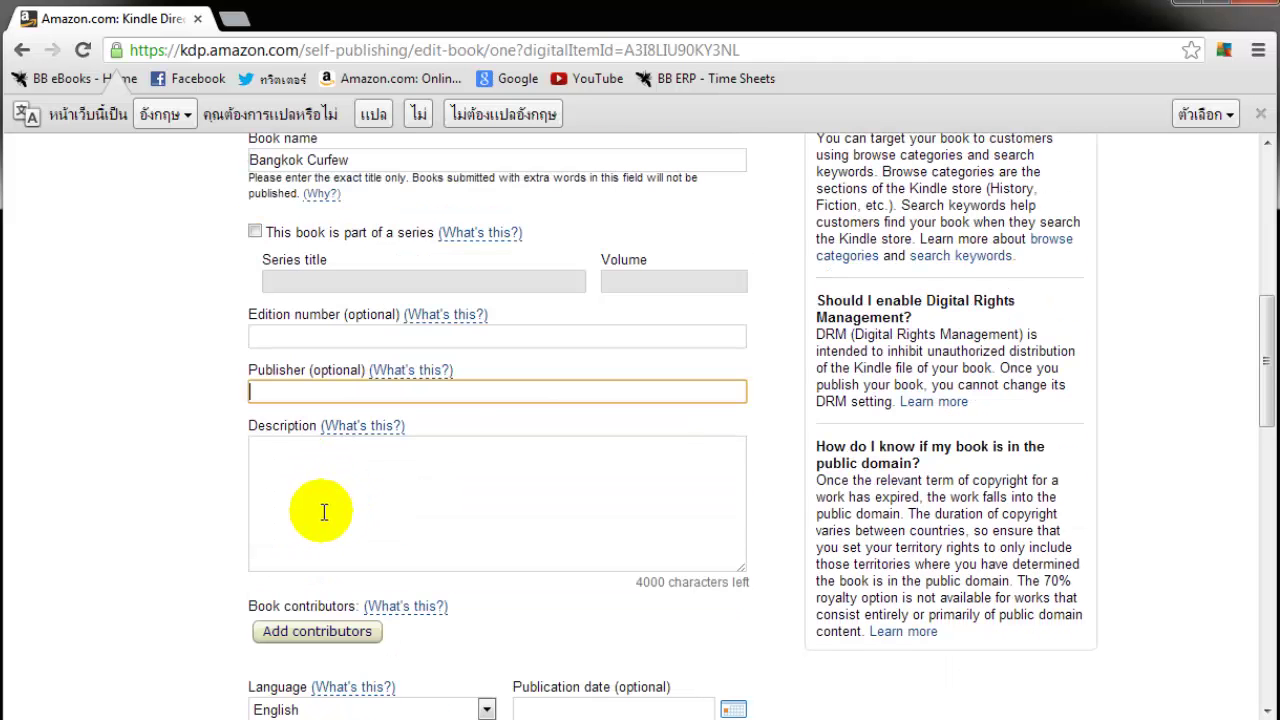
scroll(340, 505, up, 1)
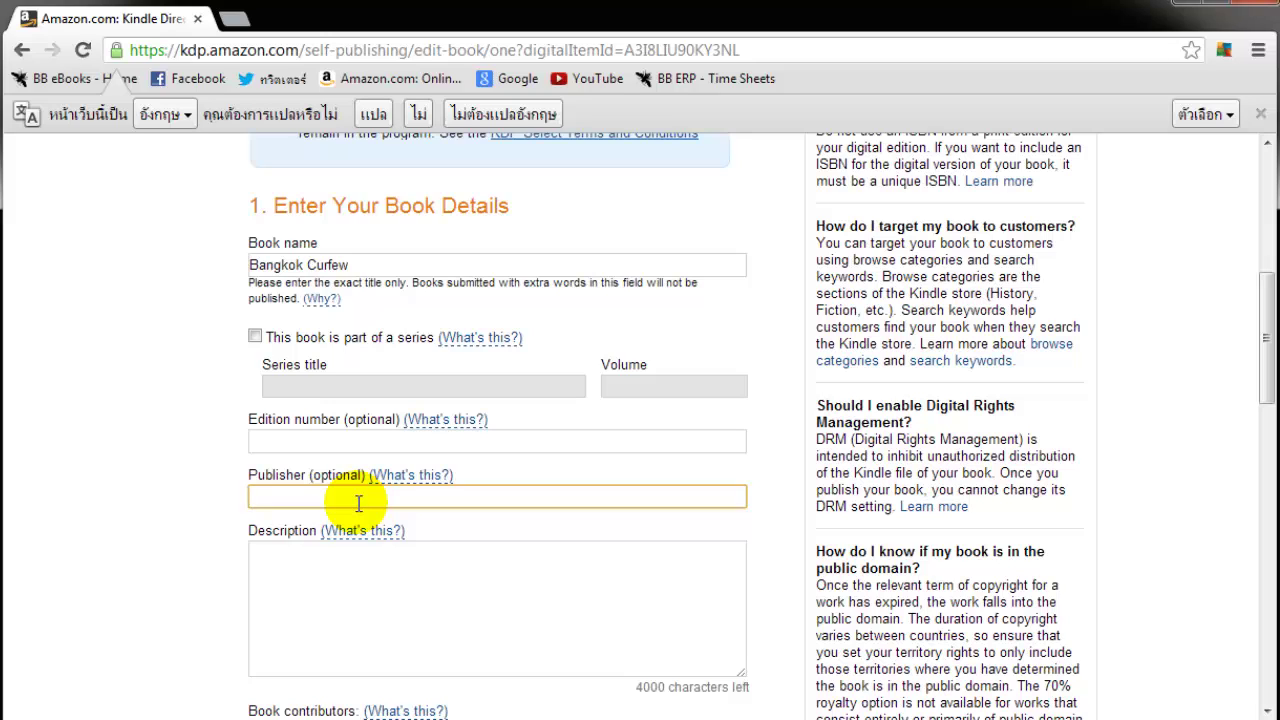
text(Paul Salvette)
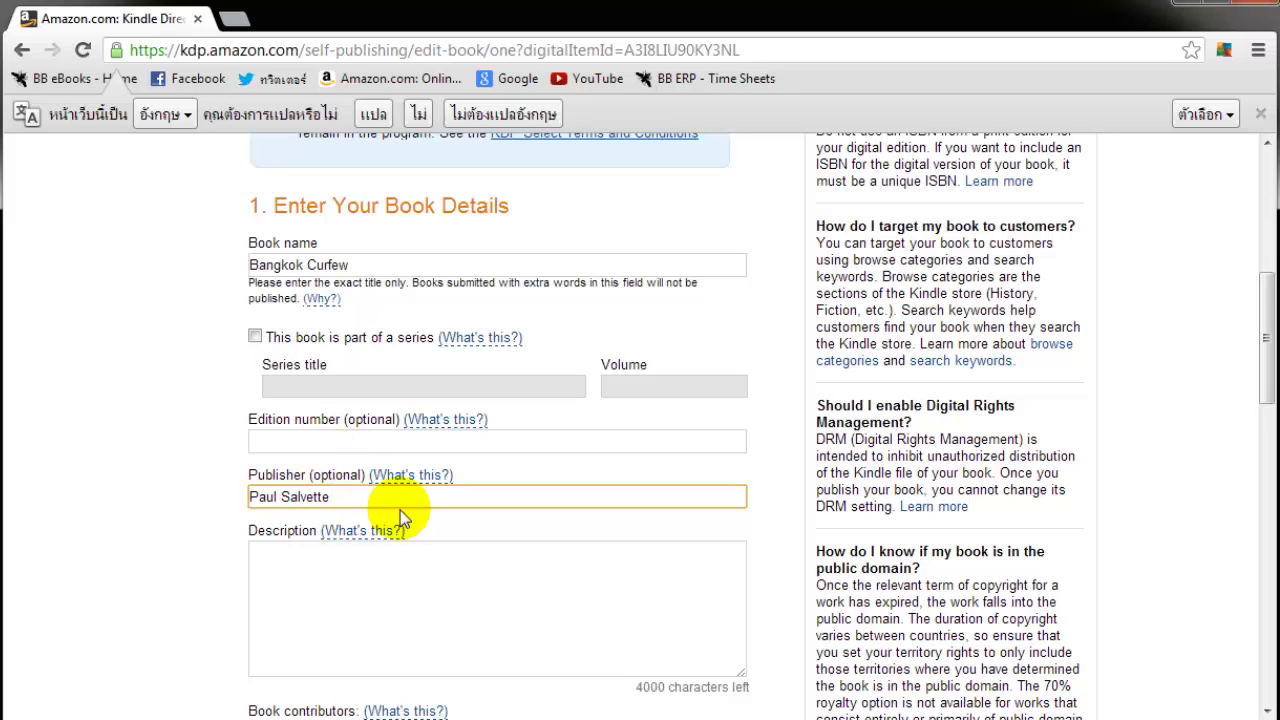
Paste the blurb about teenagers terrorizing curfew-bound Bangkok into the Description box.
click(371, 594)
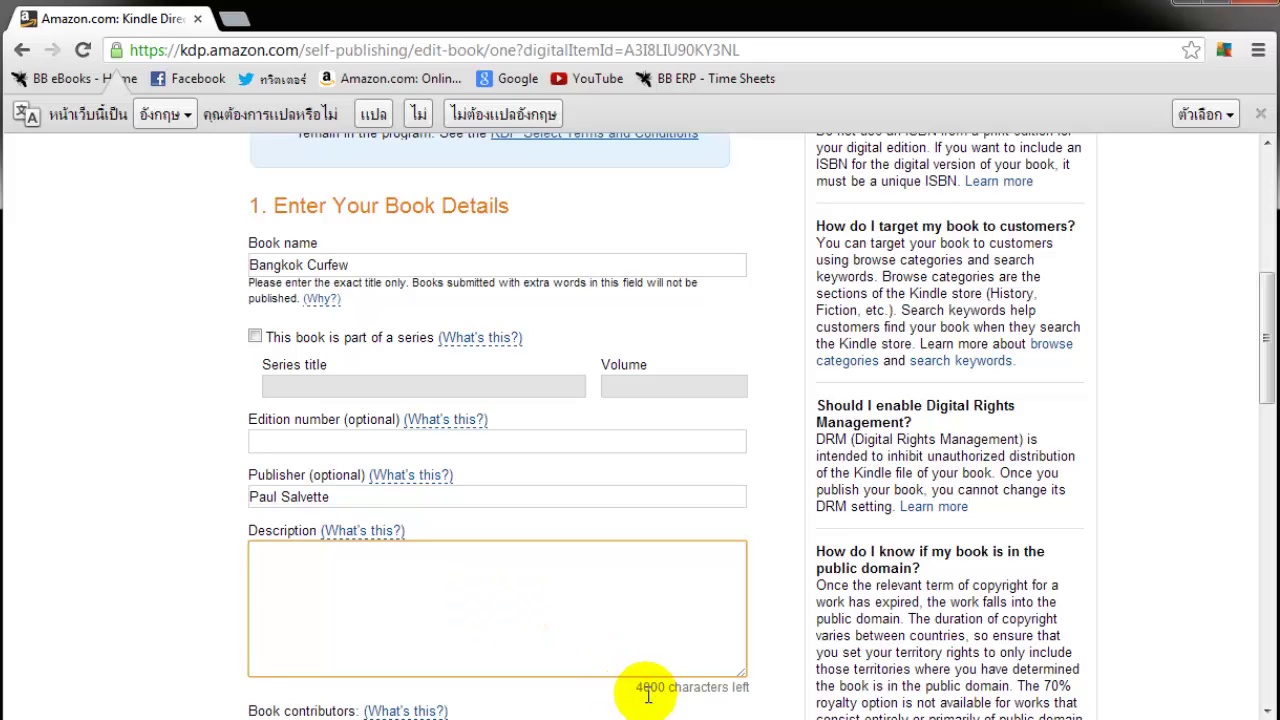
scroll(640, 420, down, 3)
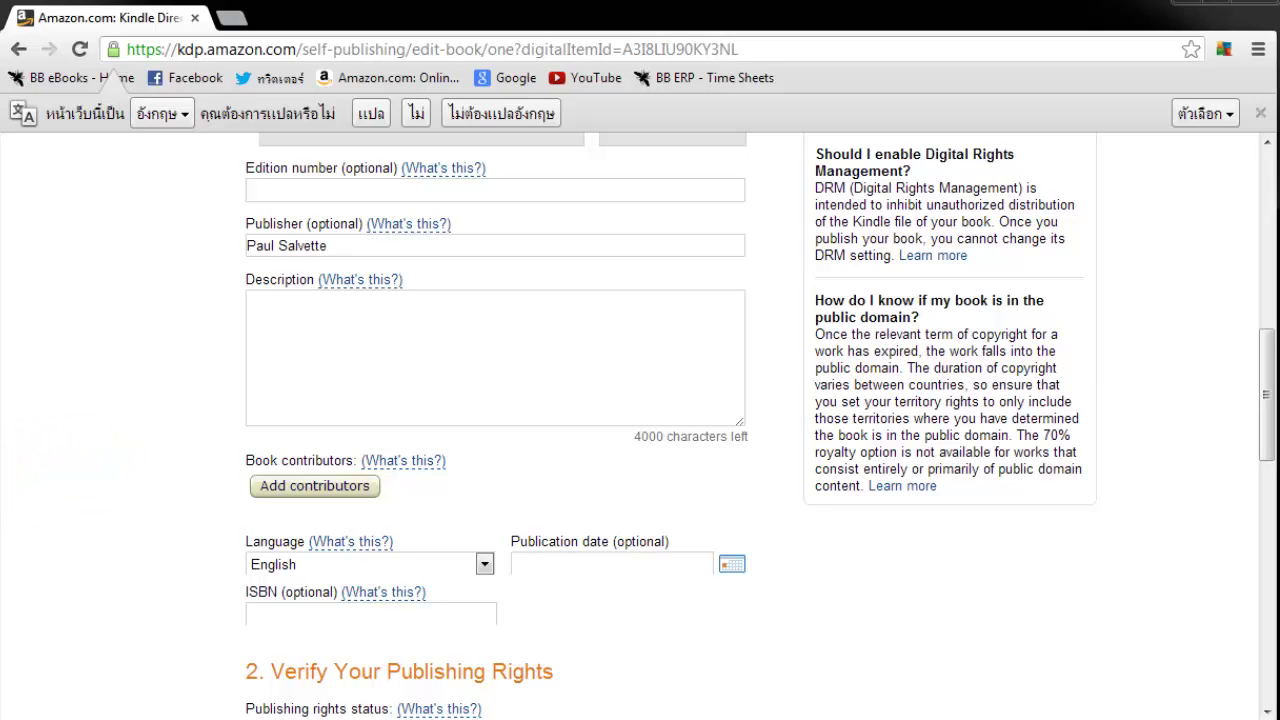
click(285, 330)
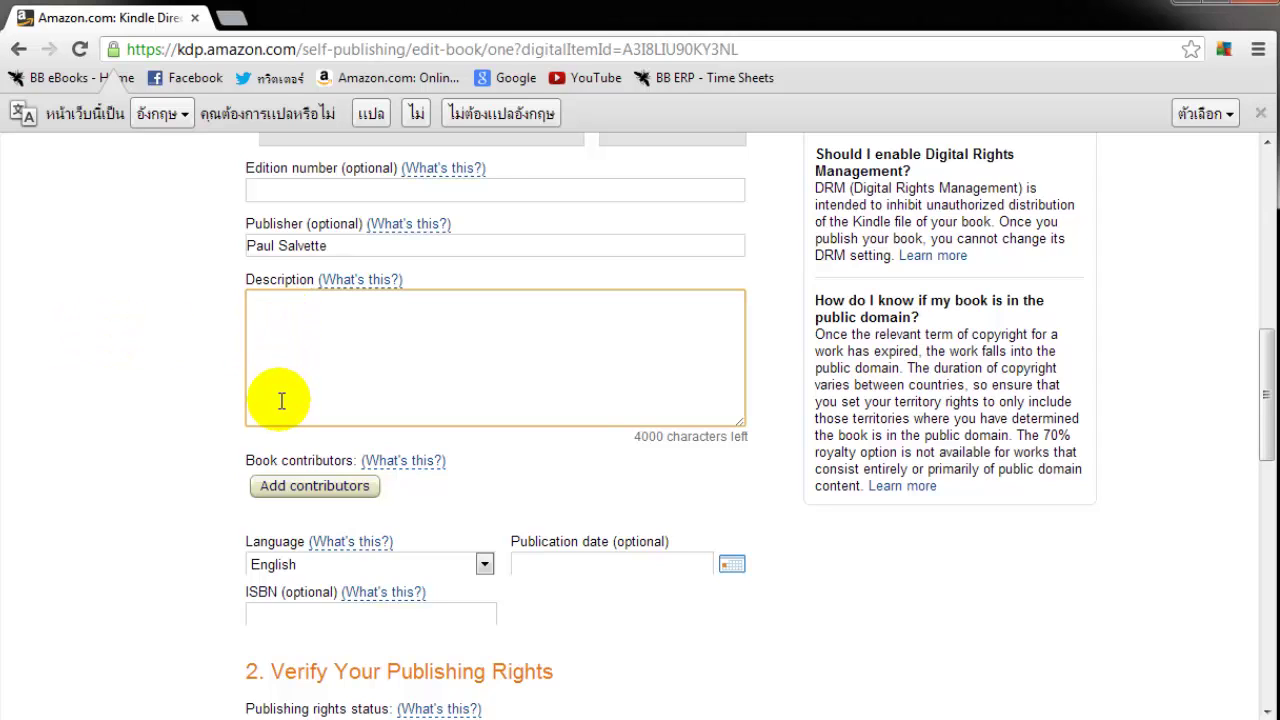
text(To most Thai citizens, the collapse of law and order in Bangkok following an attempted coup is horrifying. However, for a gang of teenagers in the On Nut neighborhood, the urban chaos provides an opportunity for looting, mayhem, and violence. Join the gang as they ruthlessly terrorize the deserted streets. Even though the city has over ten million people, they may find some familiar faces.  Curfew is a 1,000-word thriller about teenagers running amok in Bangkok's mean streets.)
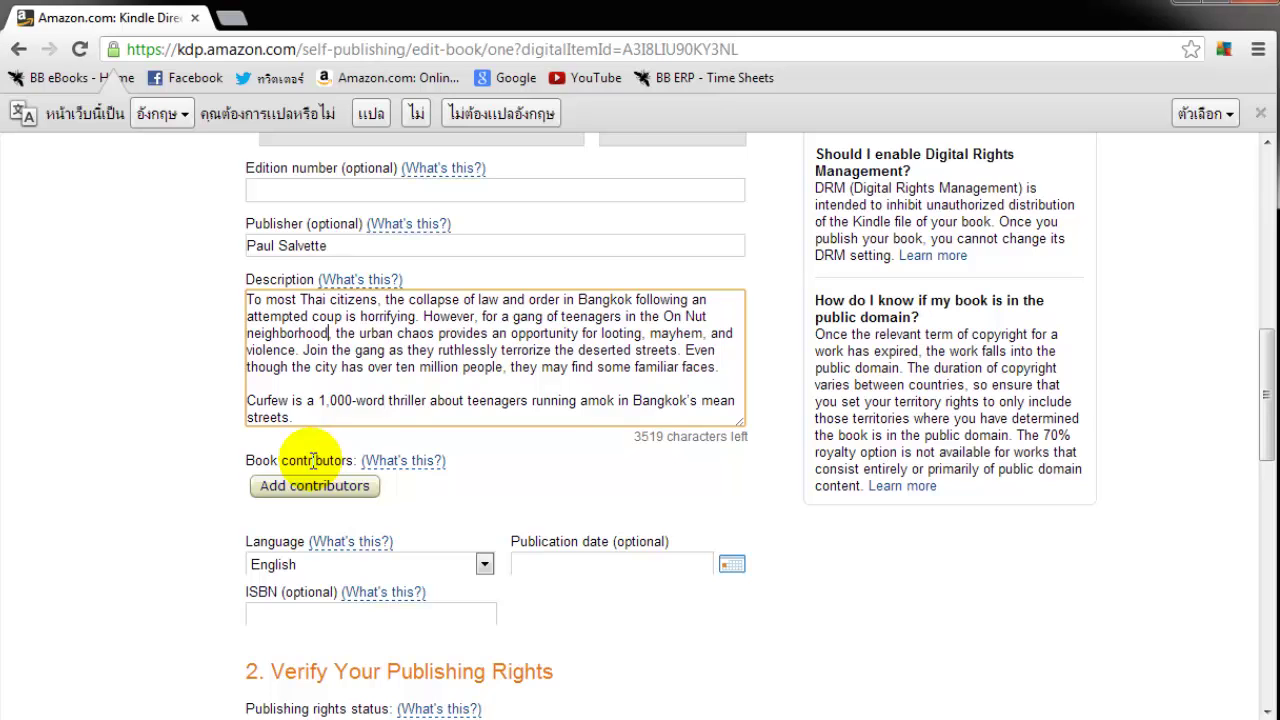
Add the first contributor as Author, entering the author's first and last name.
click(330, 487)
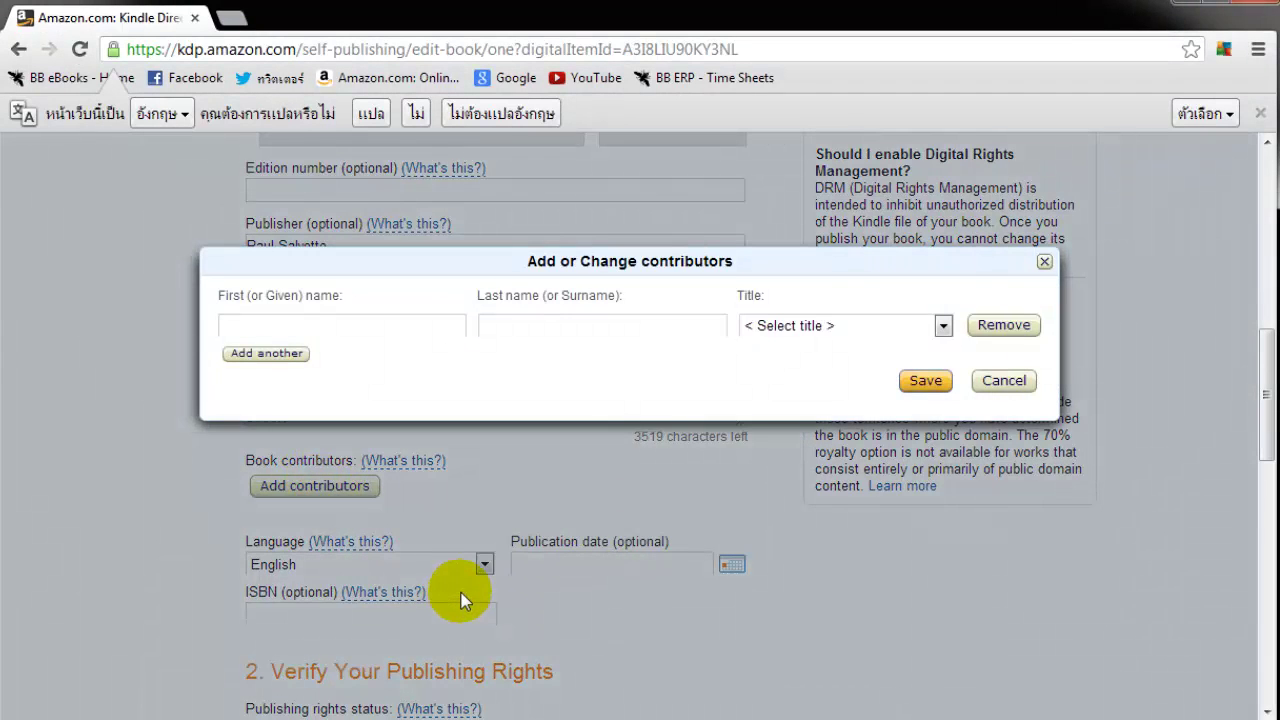
click(943, 326)
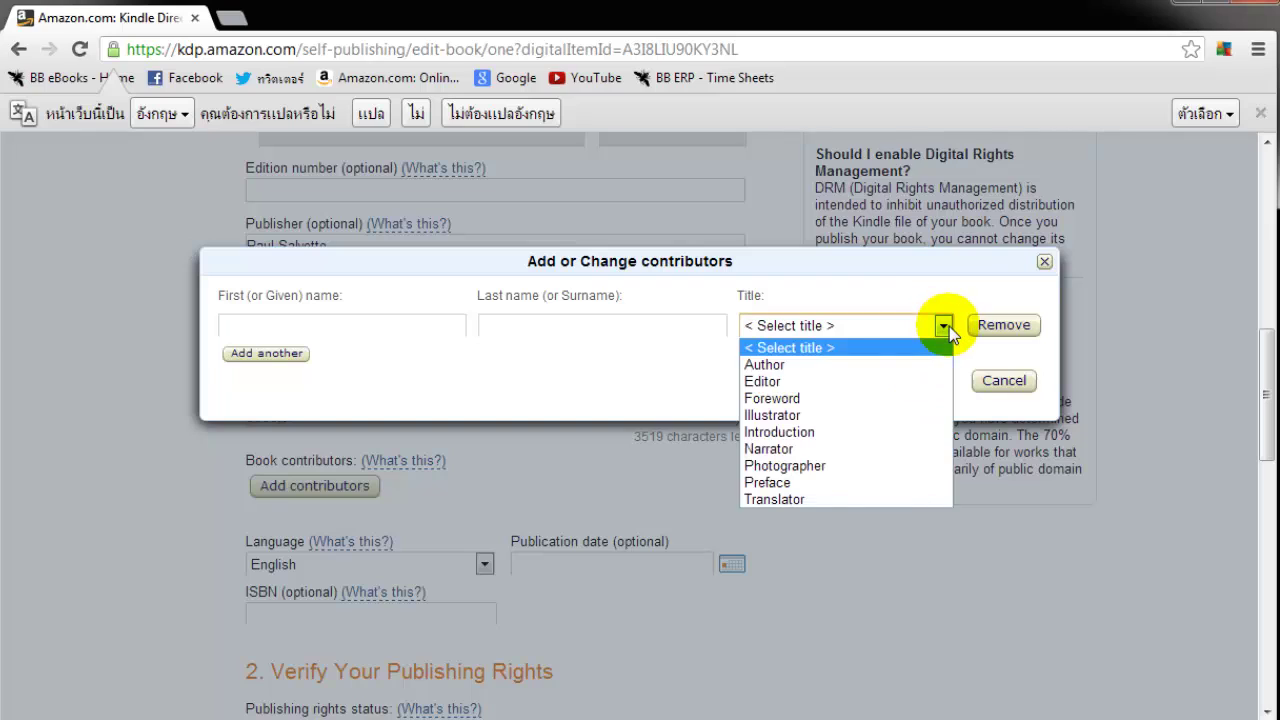
click(908, 372)
click(256, 330)
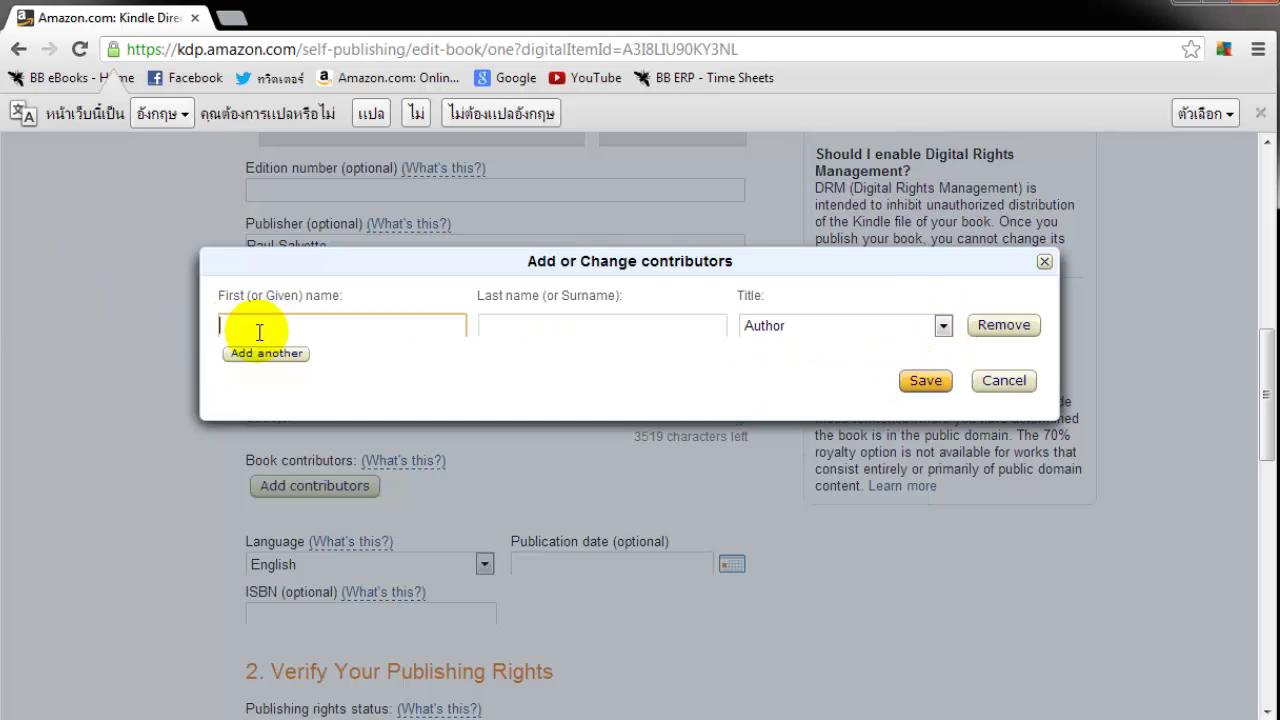
text(Paul)
key(Tab)
text(Salvette)
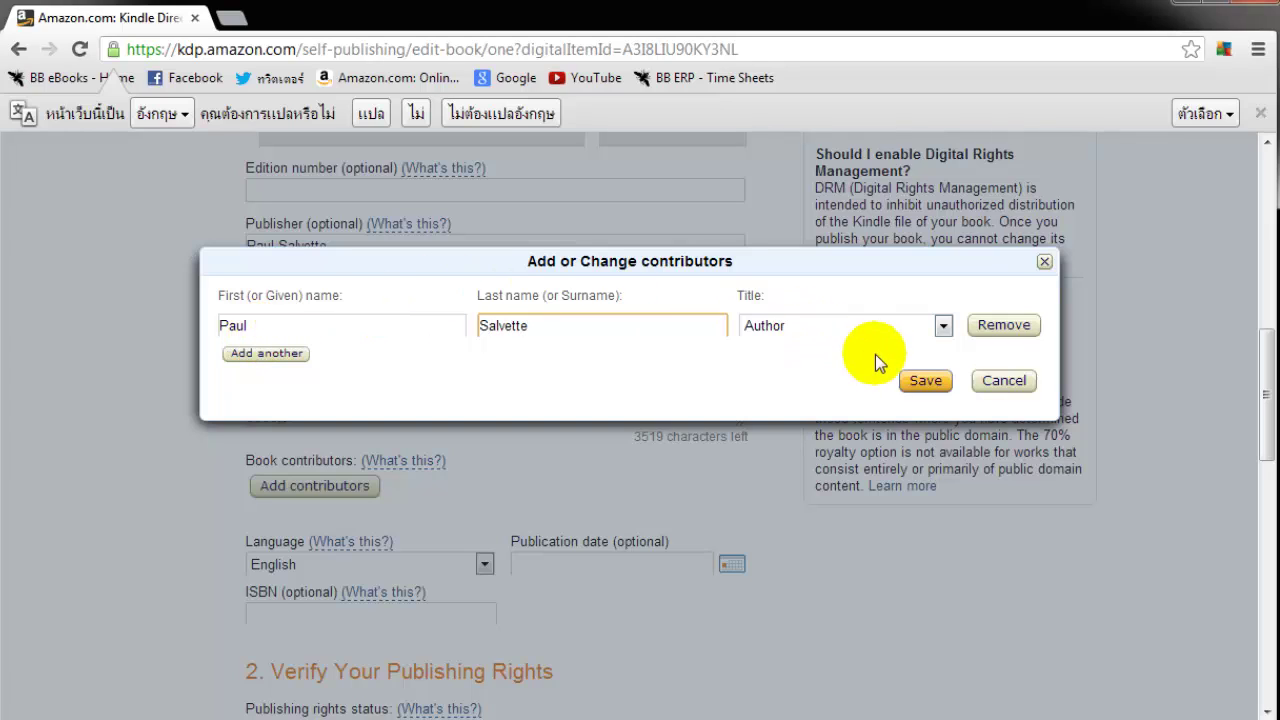
Add a second contributor's first and last name as Editor and save both contributors.
click(288, 356)
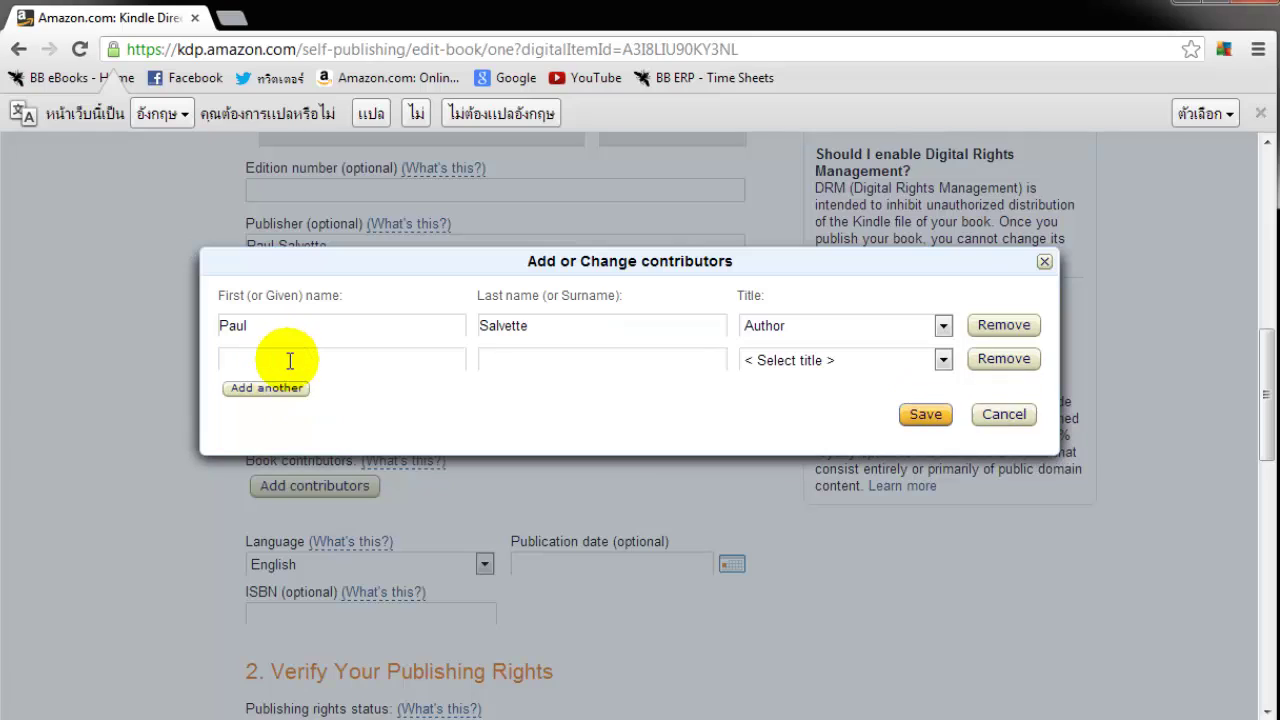
text(Ben)
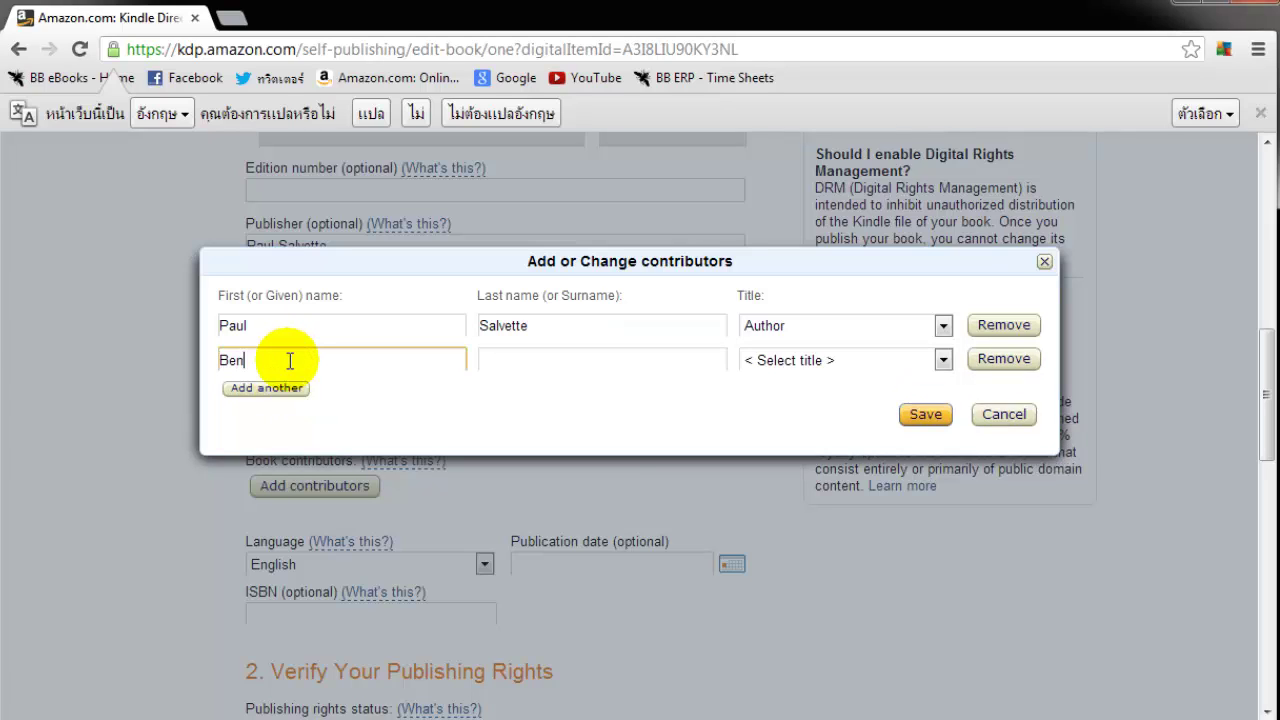
key(Tab)
text(Salve)
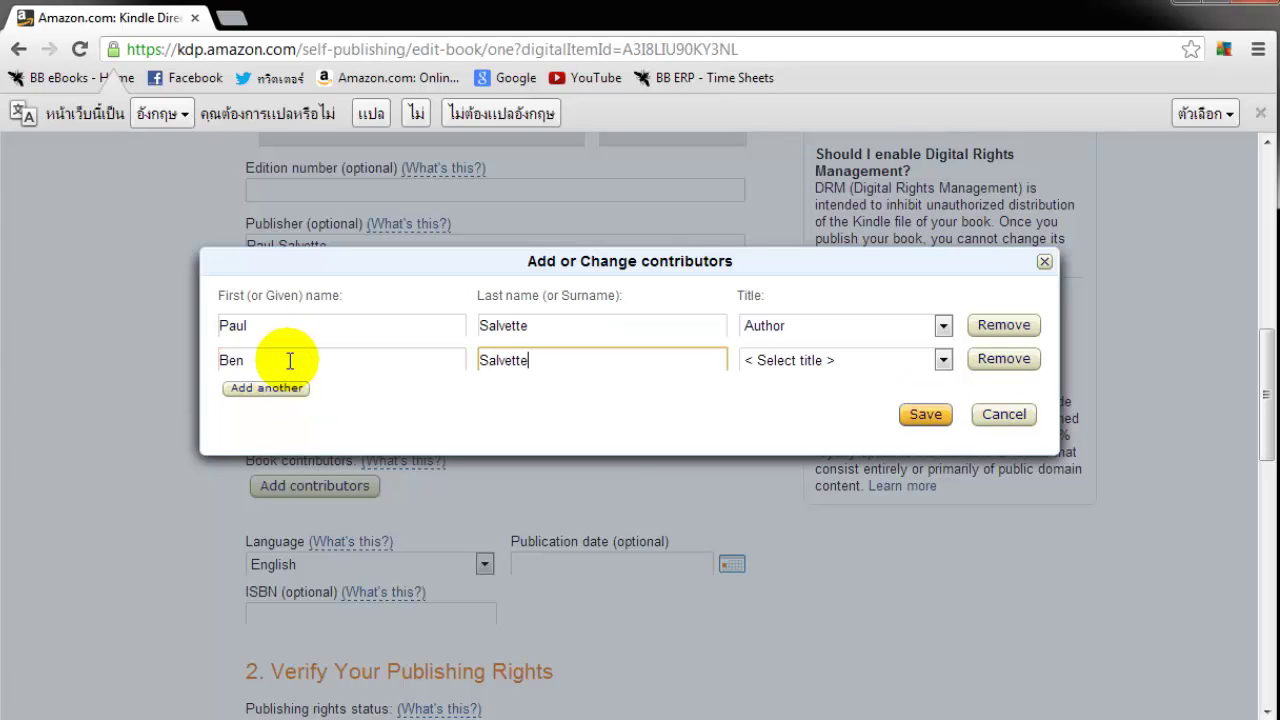
click(800, 360)
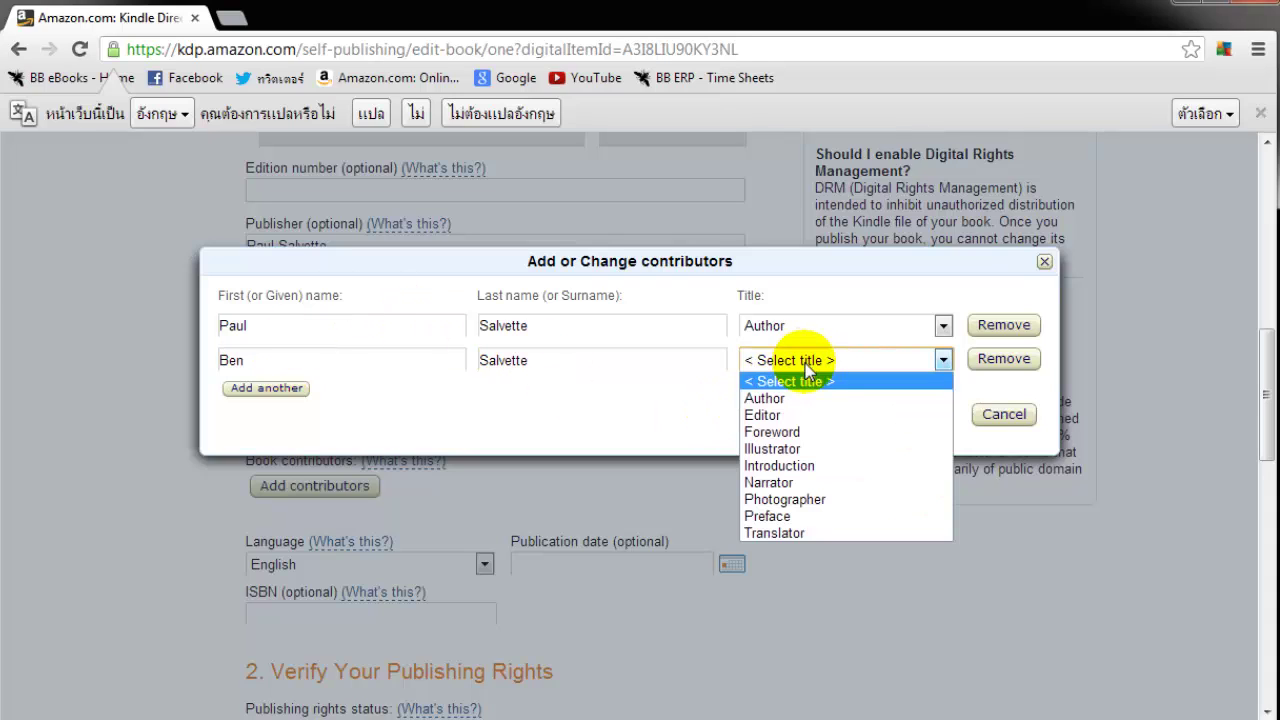
click(800, 415)
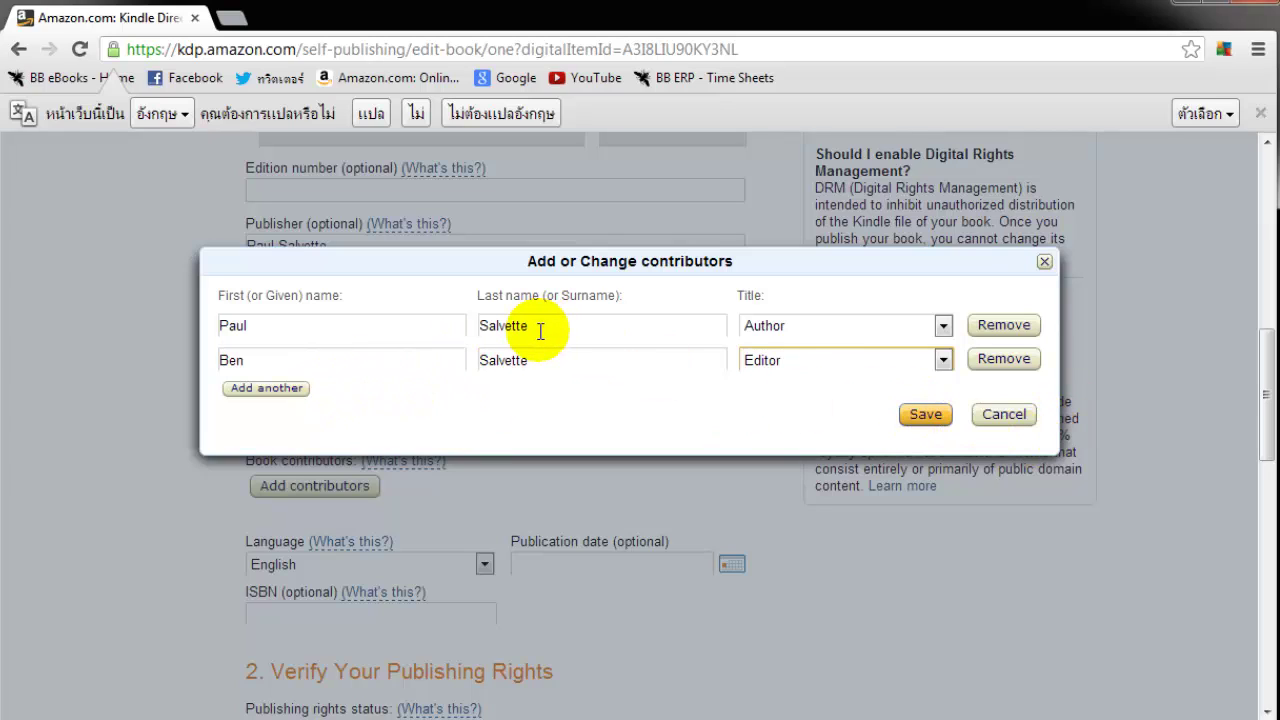
click(926, 416)
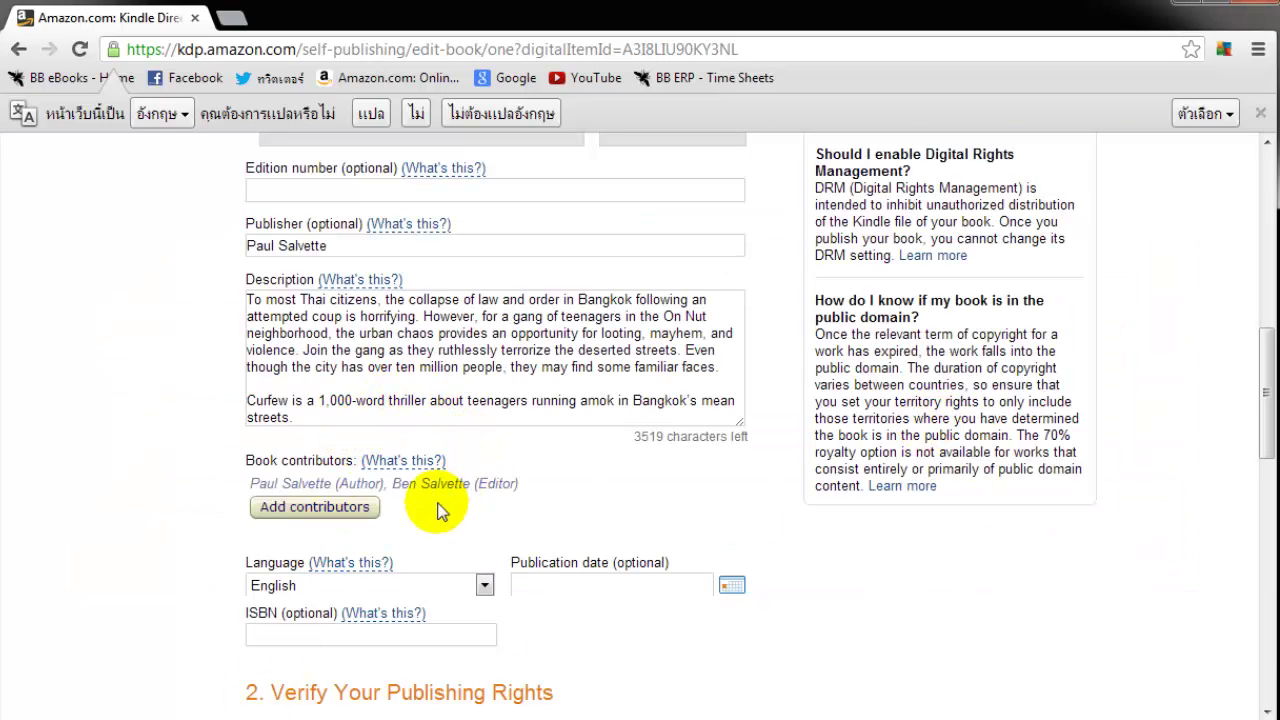
Set the publication date to 02/27/2013 and move into the ISBN field.
scroll(571, 366, down, 1)
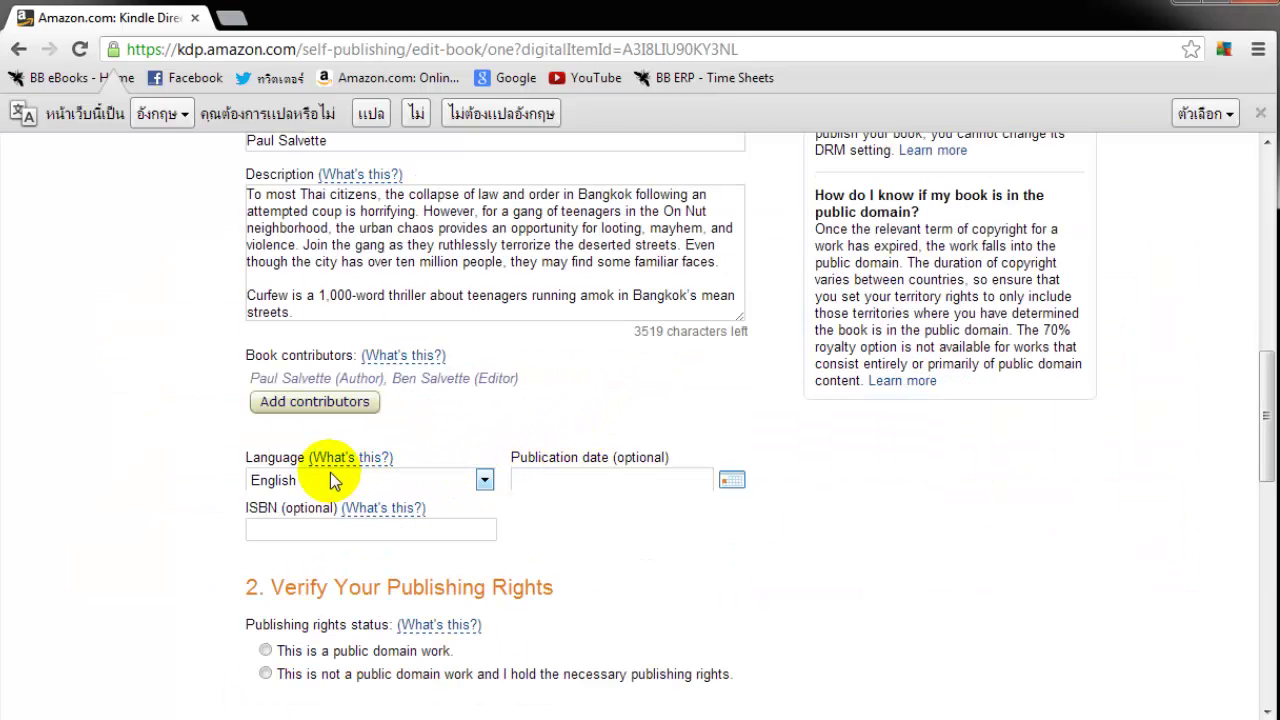
click(551, 481)
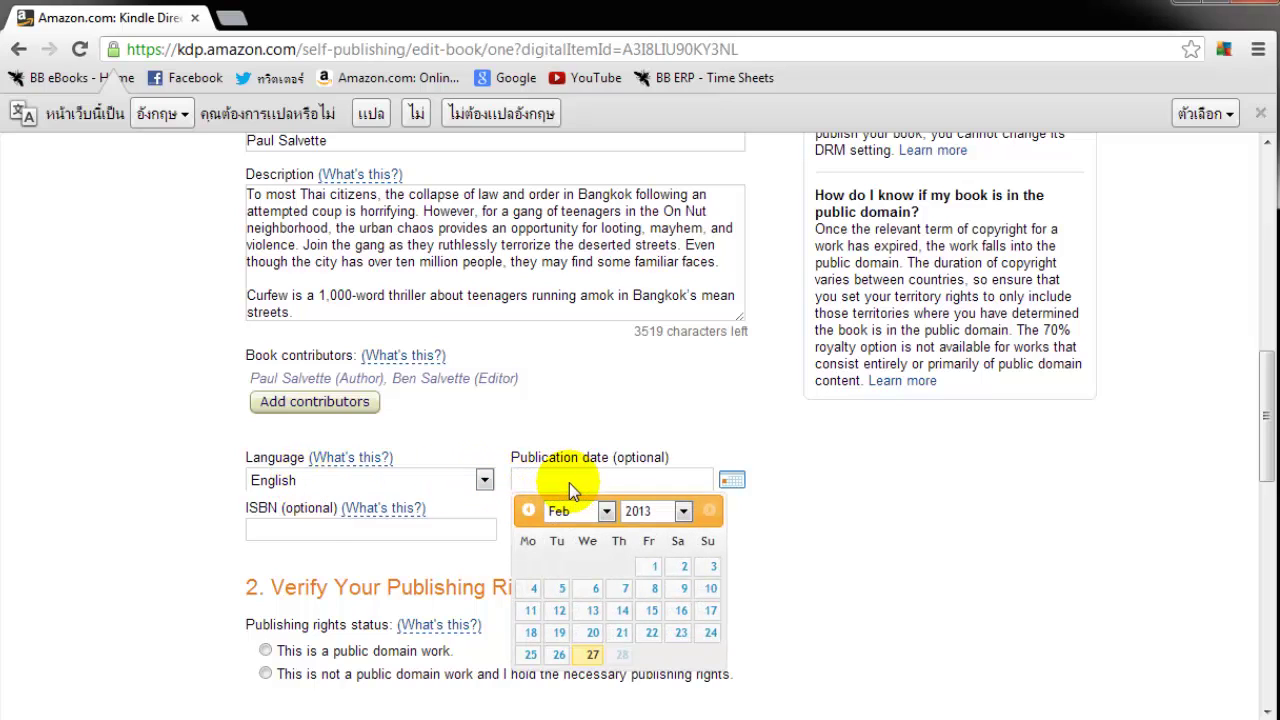
click(592, 655)
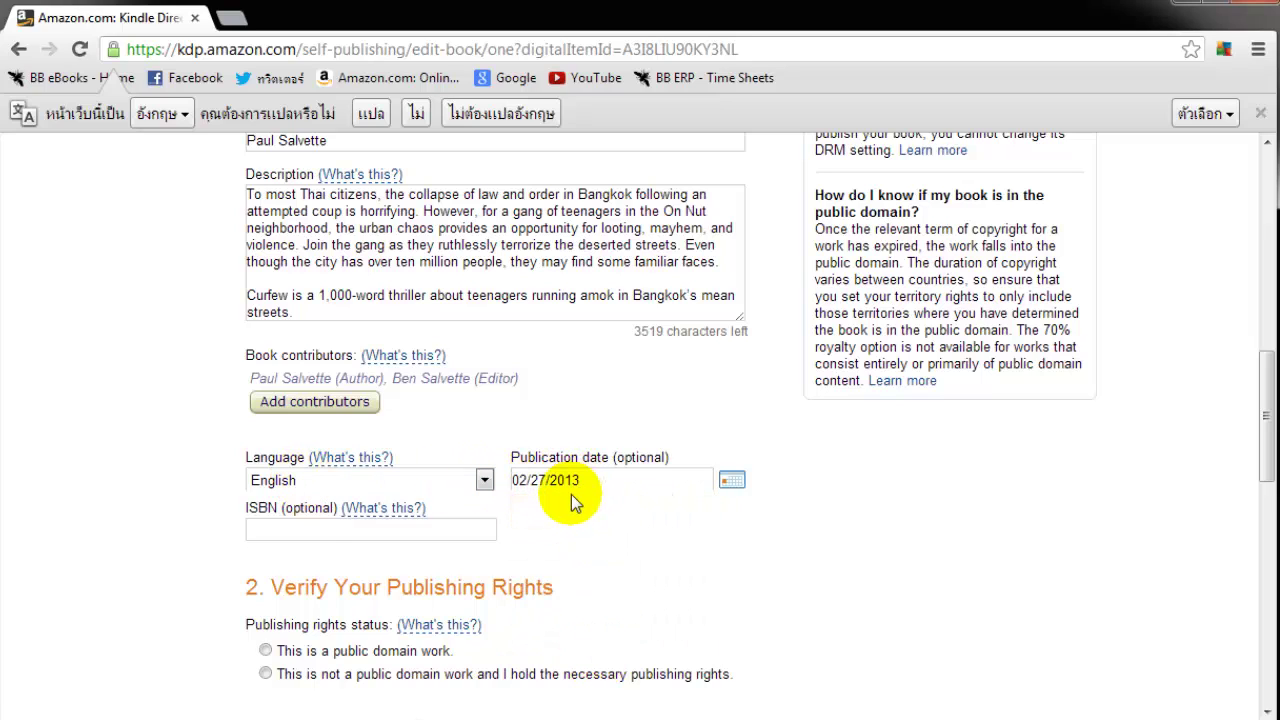
click(285, 530)
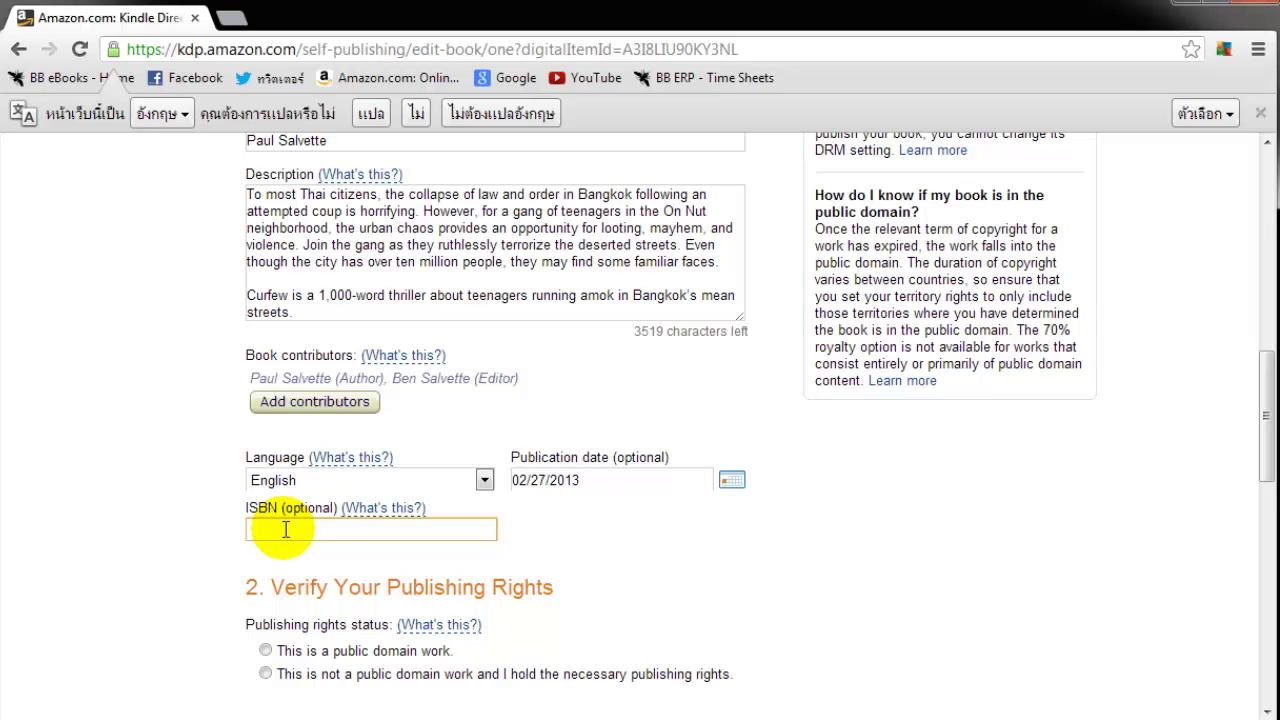
Select 'This is not a public domain work and I hold the necessary publishing rights'.
scroll(493, 481, down, 2)
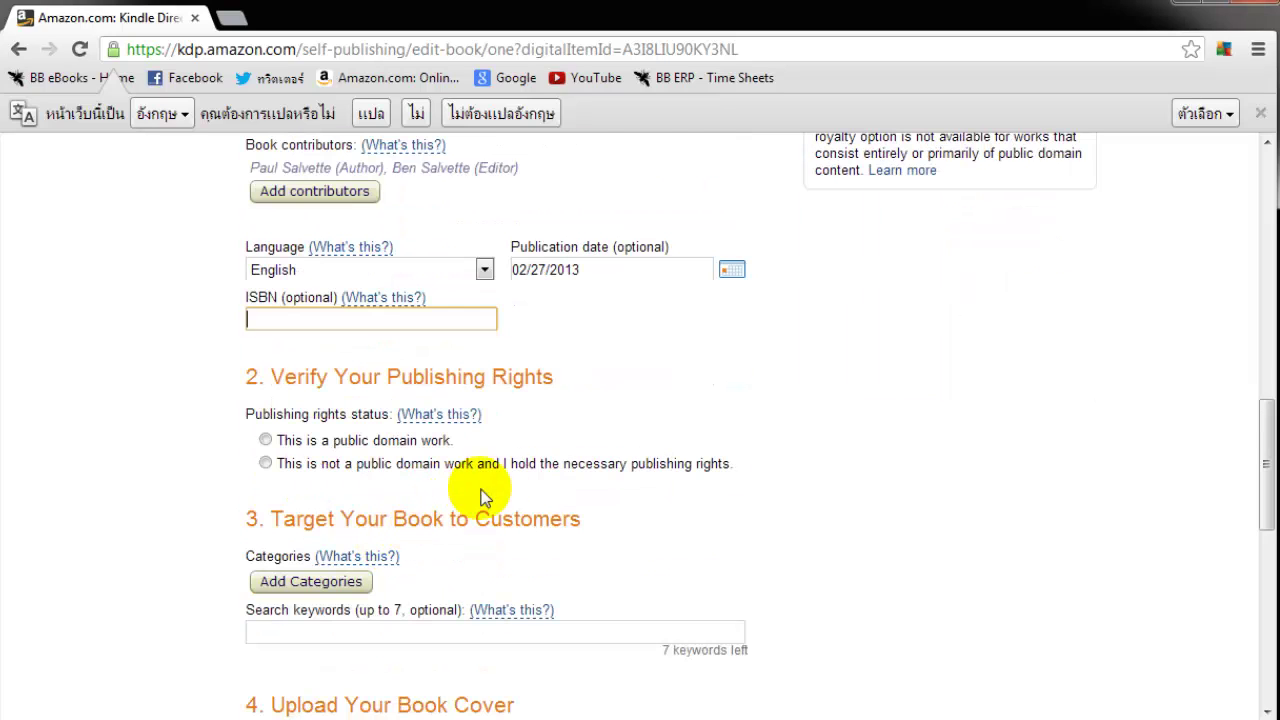
scroll(631, 386, down, 2)
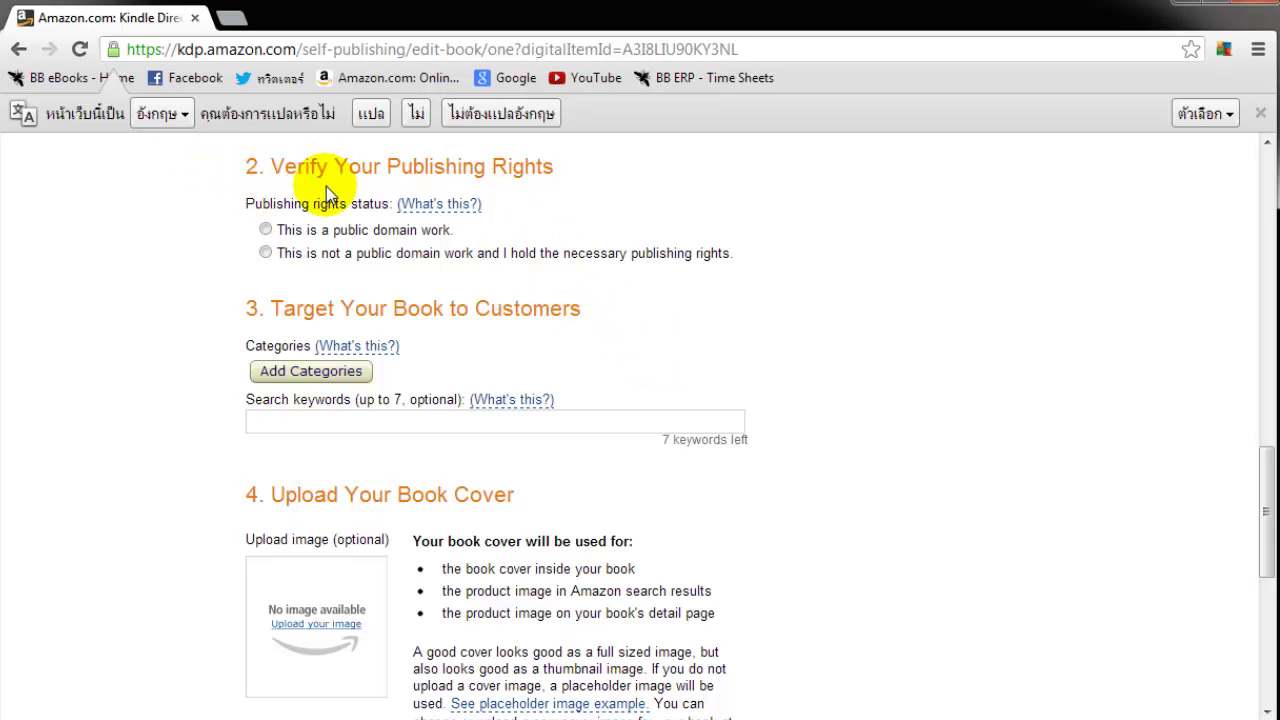
click(266, 253)
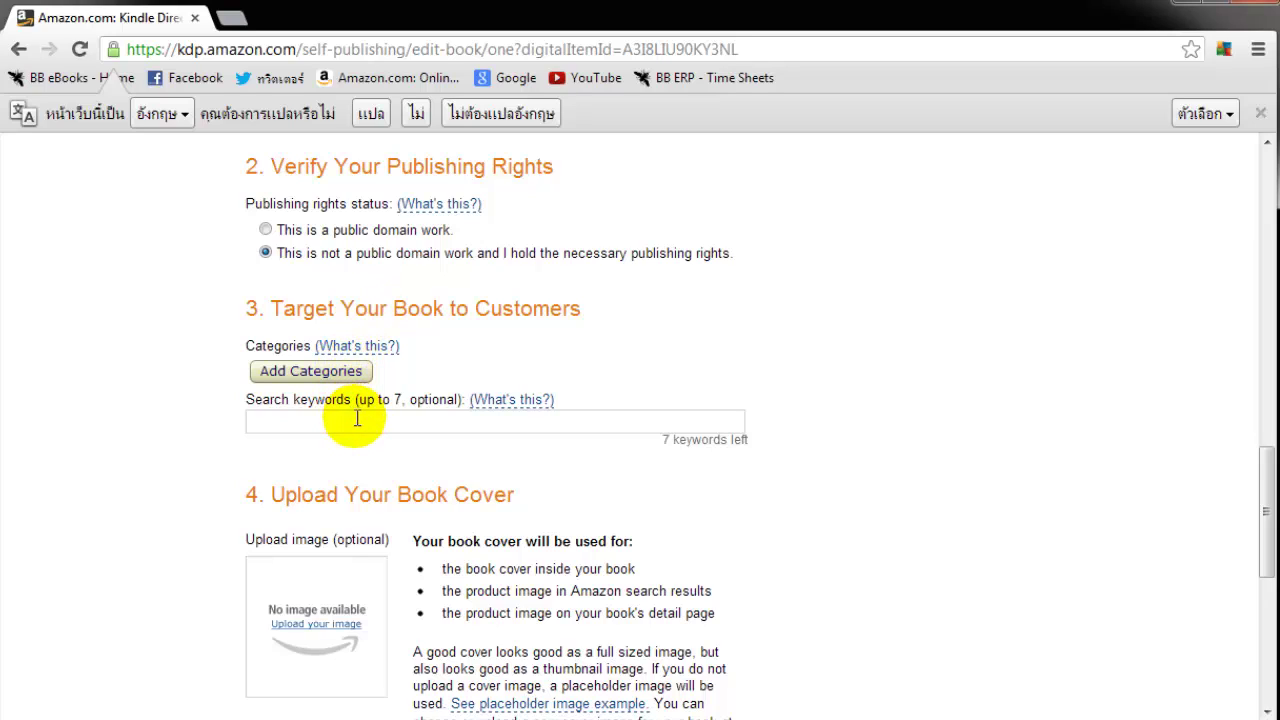
Bring up the category picker for the book.
click(322, 371)
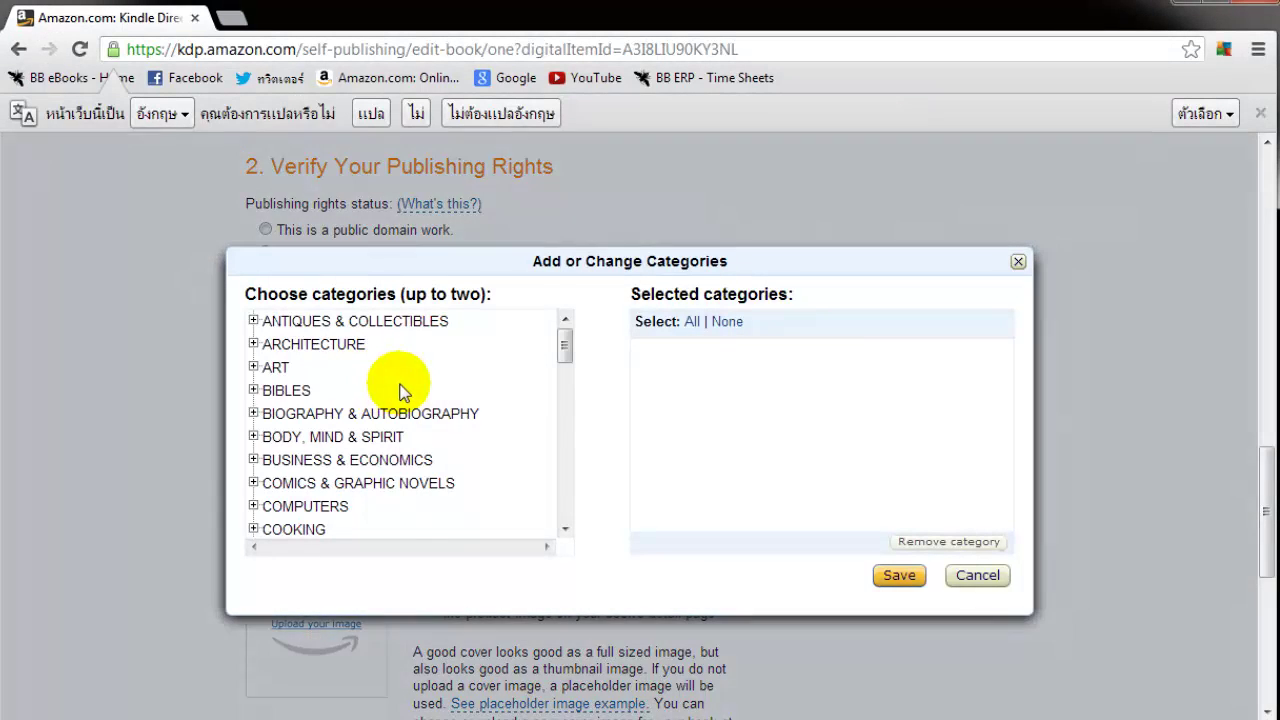
drag(572, 343, 566, 391)
right_click(587, 427)
click(567, 434)
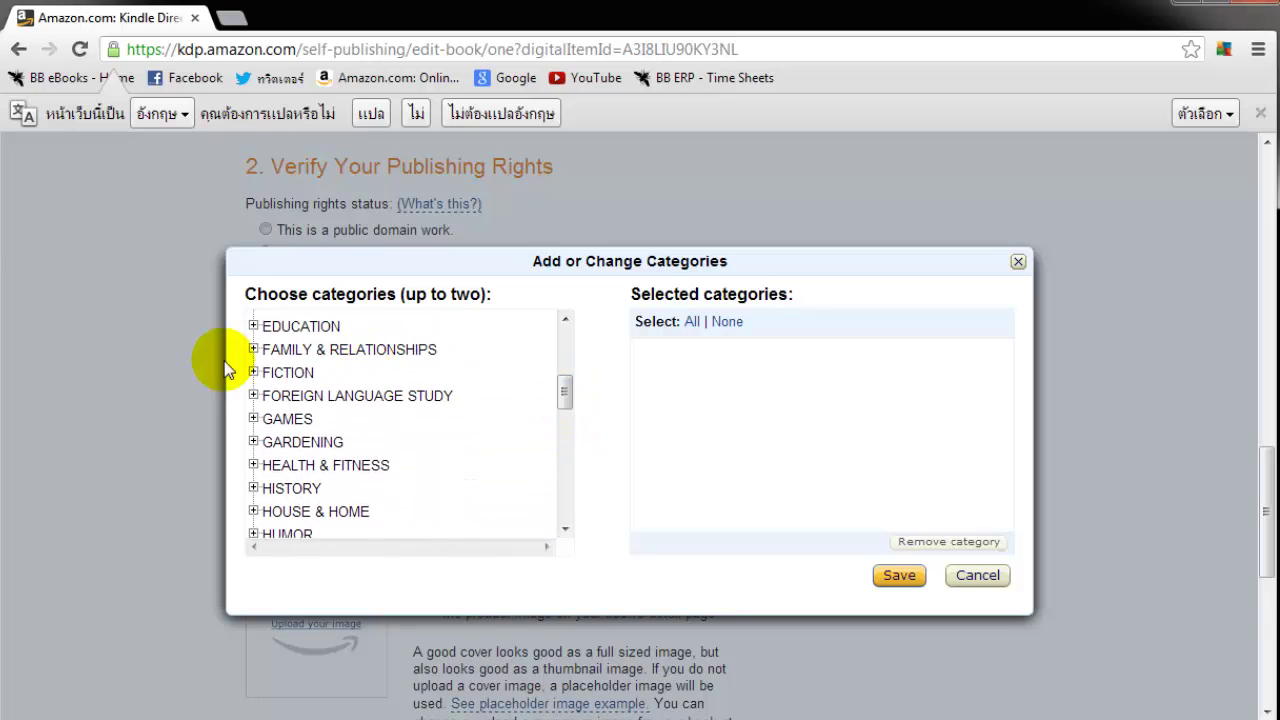
Choose FICTION > Thrillers and FICTION > Urban Life and save both categories.
click(254, 374)
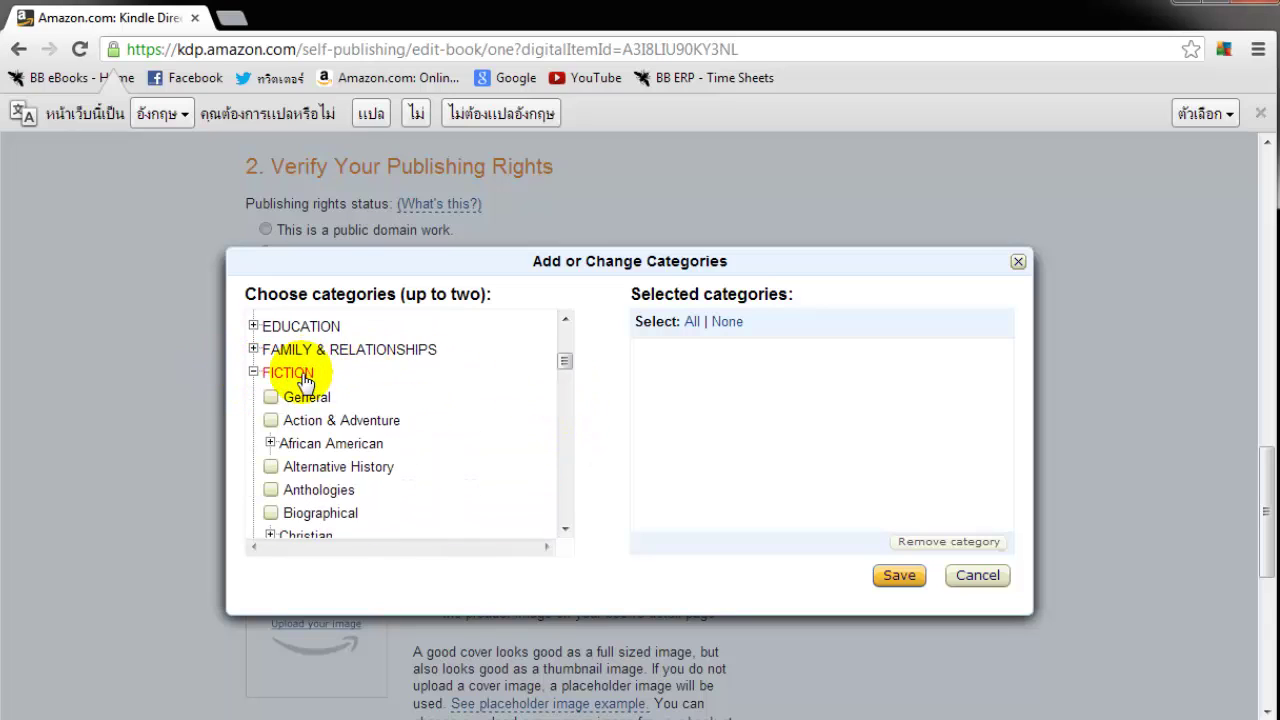
scroll(400, 397, down, 6)
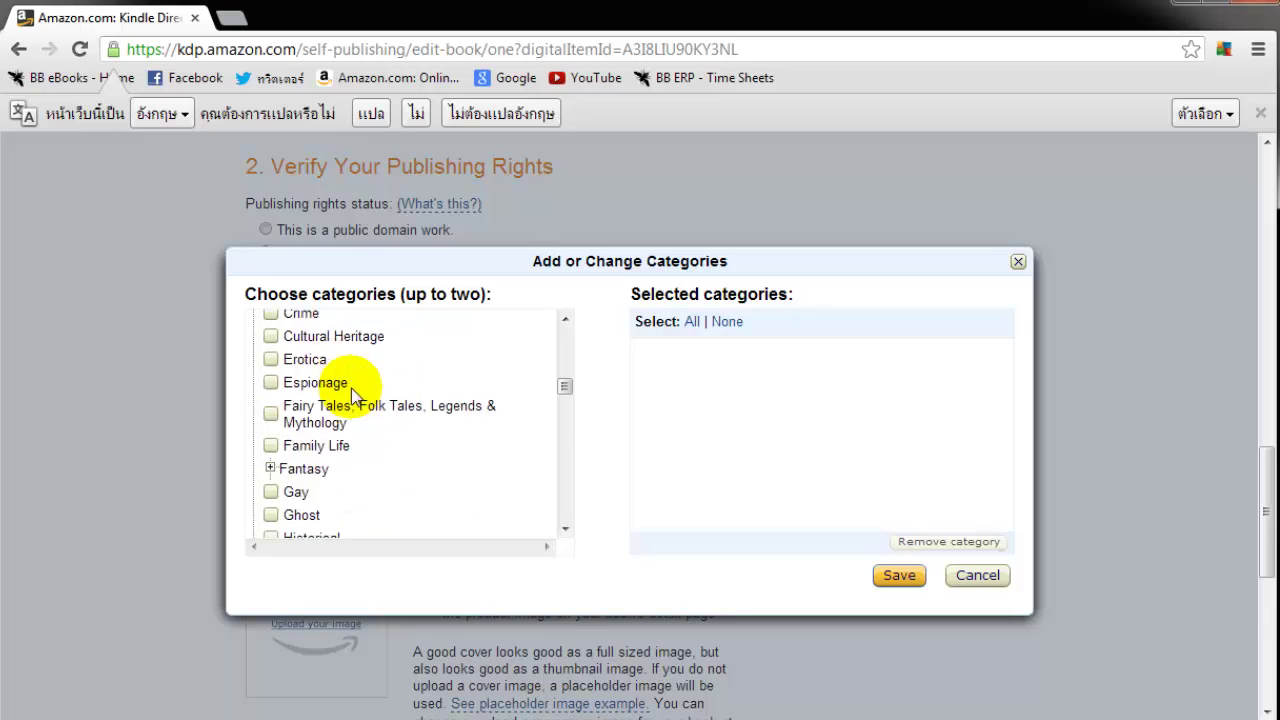
scroll(352, 390, down, 5)
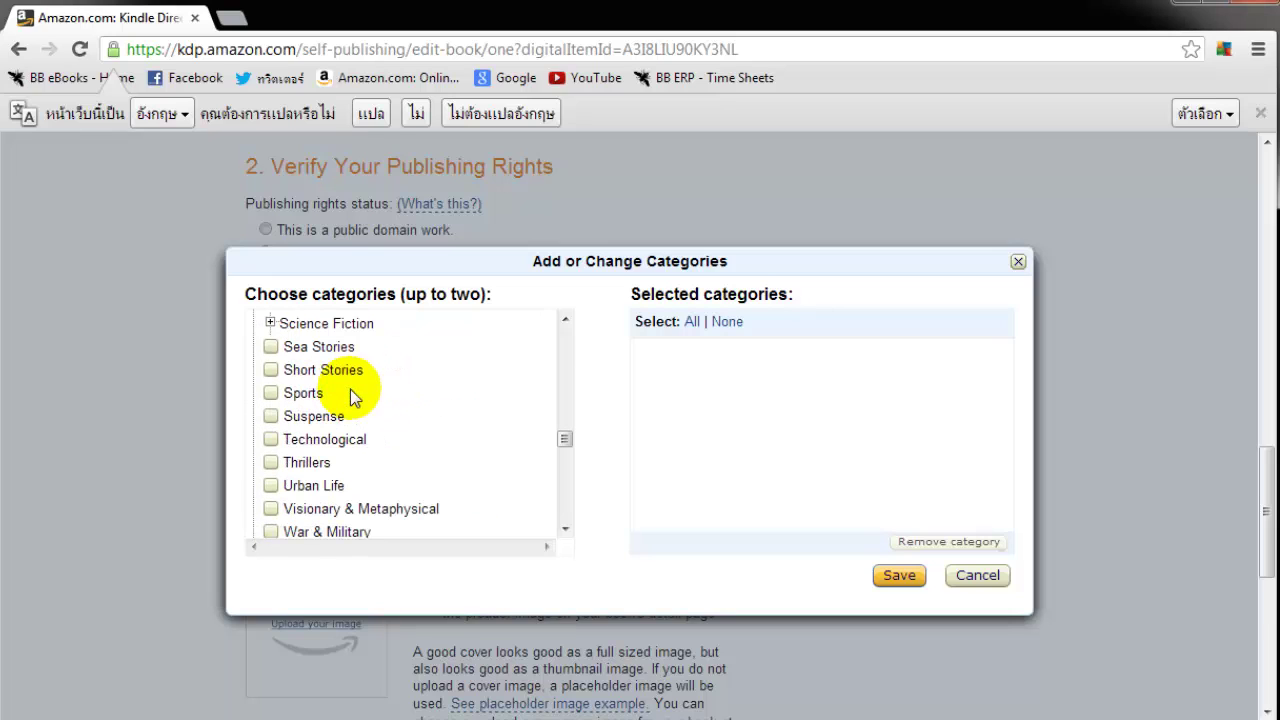
scroll(352, 394, down, 2)
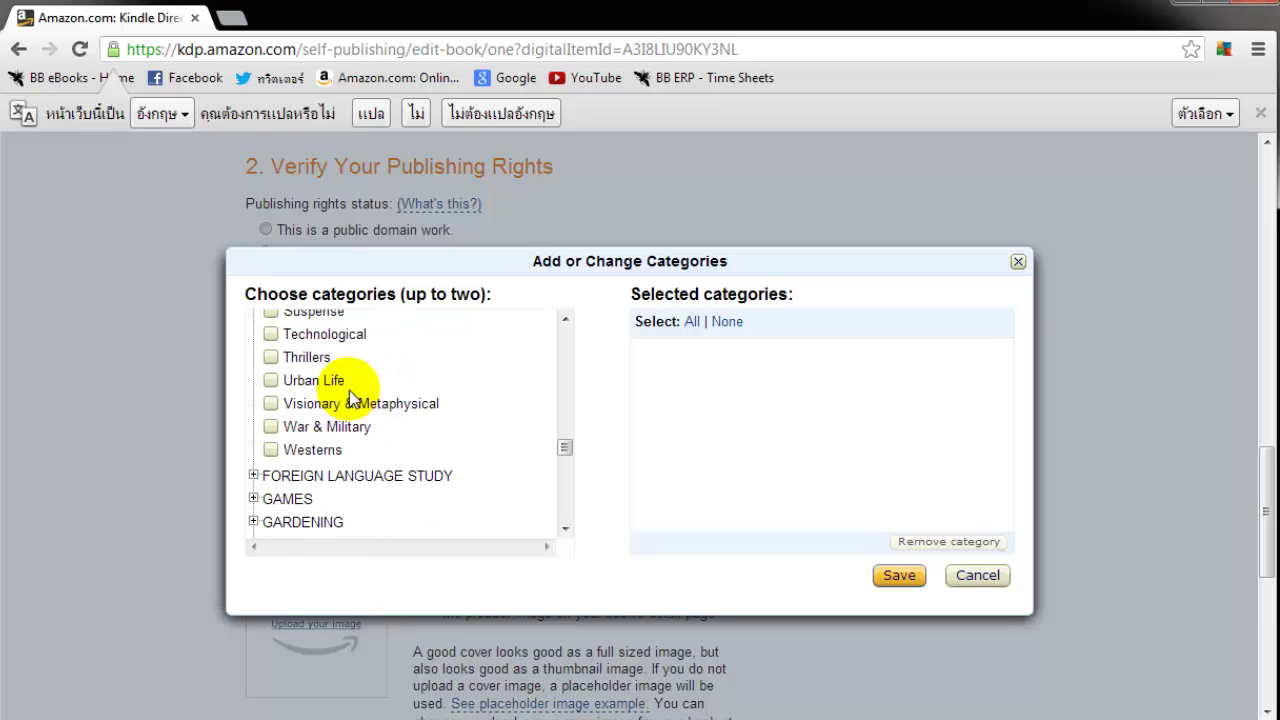
click(270, 360)
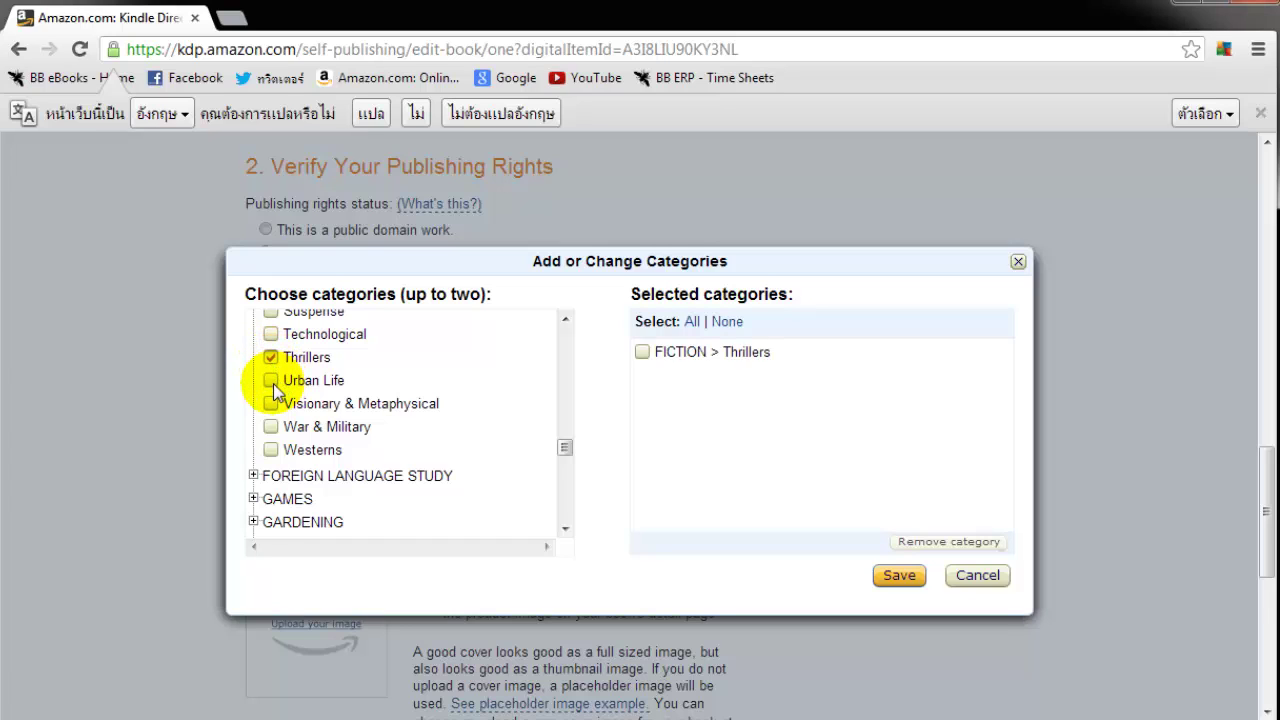
click(271, 381)
drag(568, 451, 573, 427)
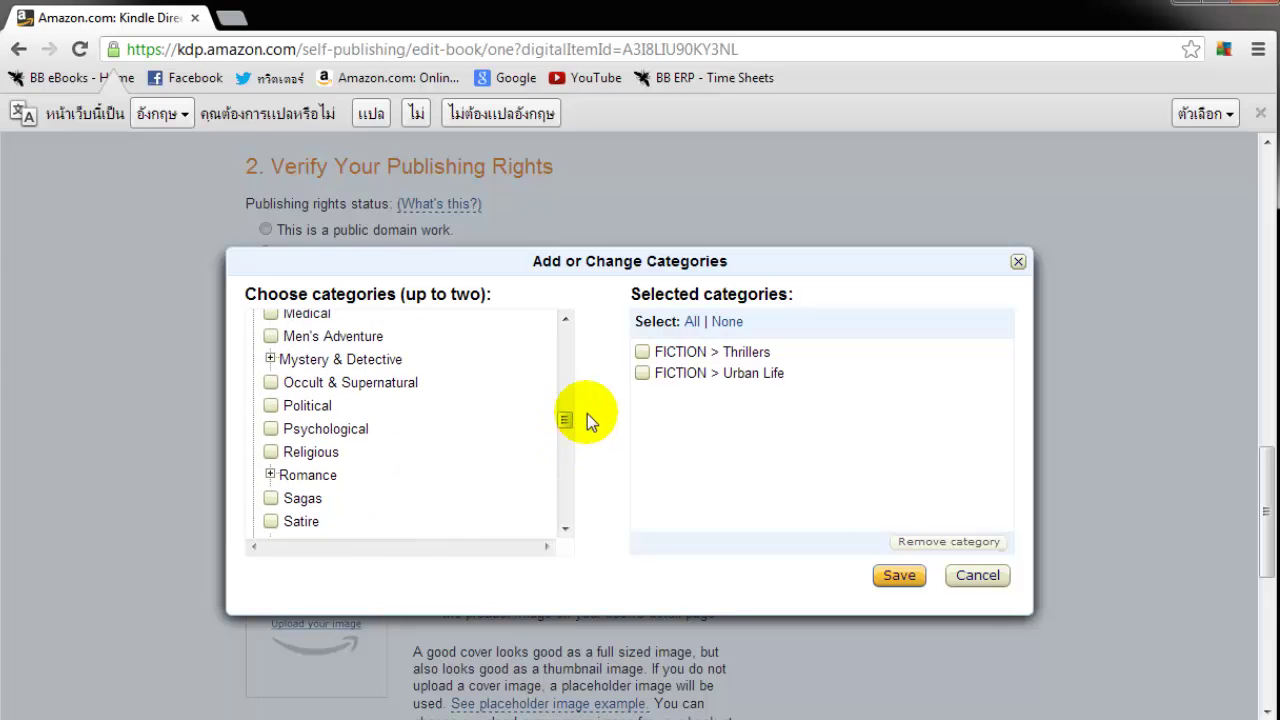
click(642, 352)
click(642, 374)
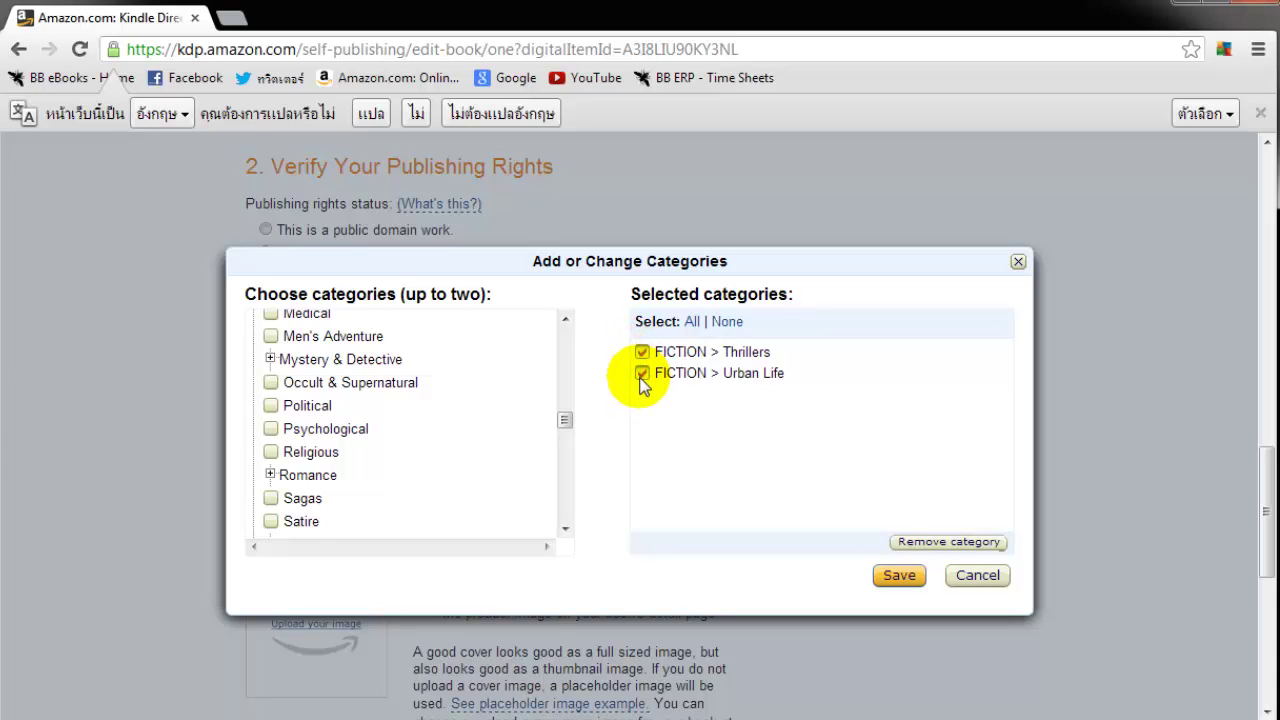
click(897, 577)
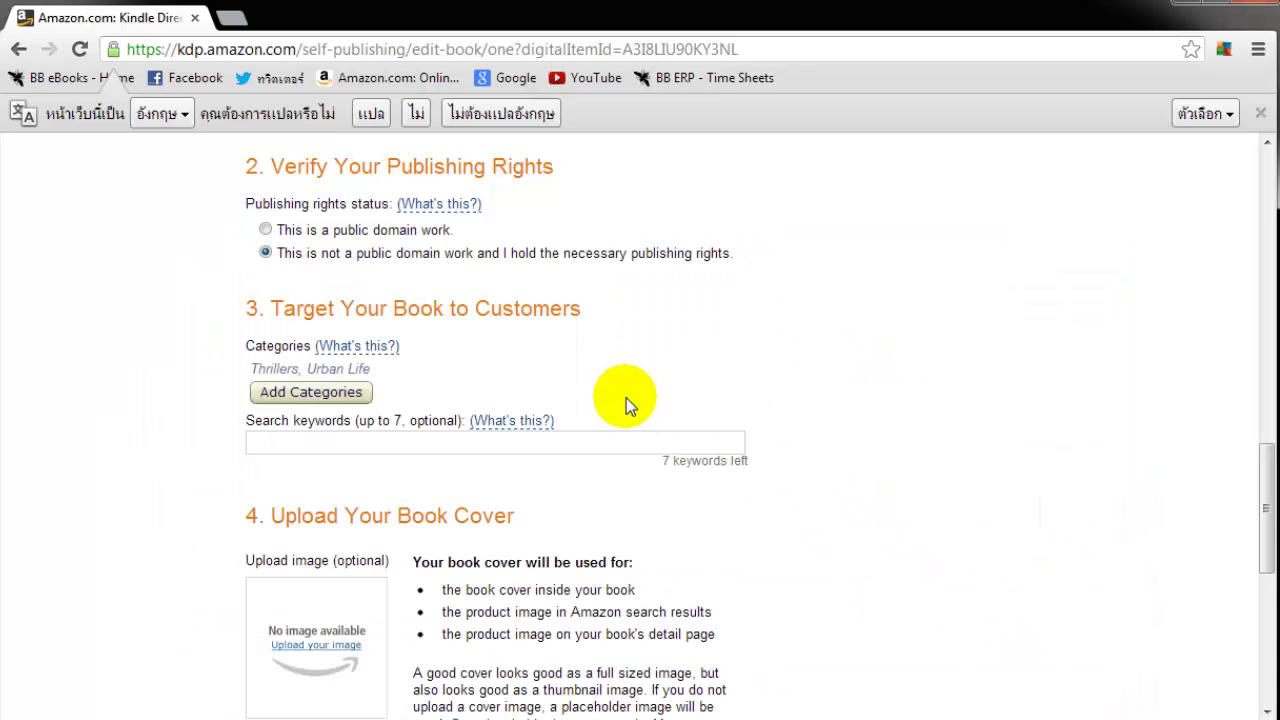
Paste seven search keywords, Bangkok through Drugs, into the Search keywords box.
click(350, 446)
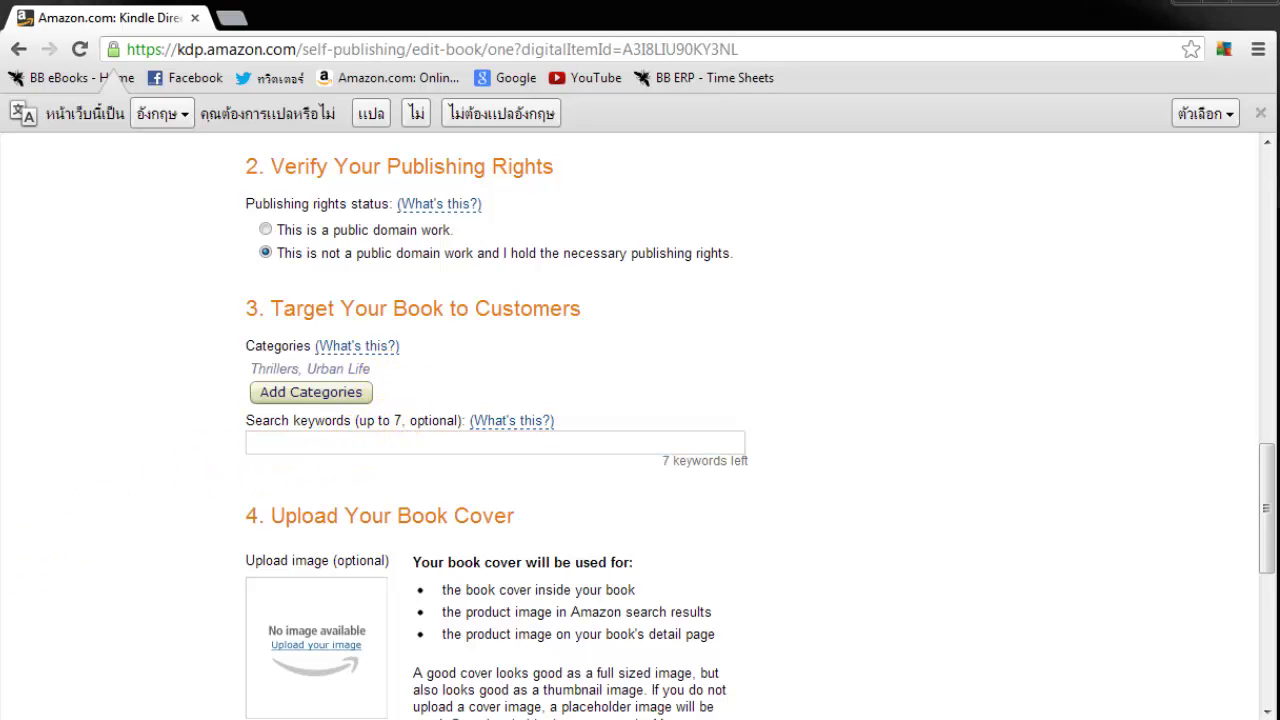
click(294, 442)
text(Bangkok, Thailand, Noir, Crime, Thriller, Vandalism, Drugs)
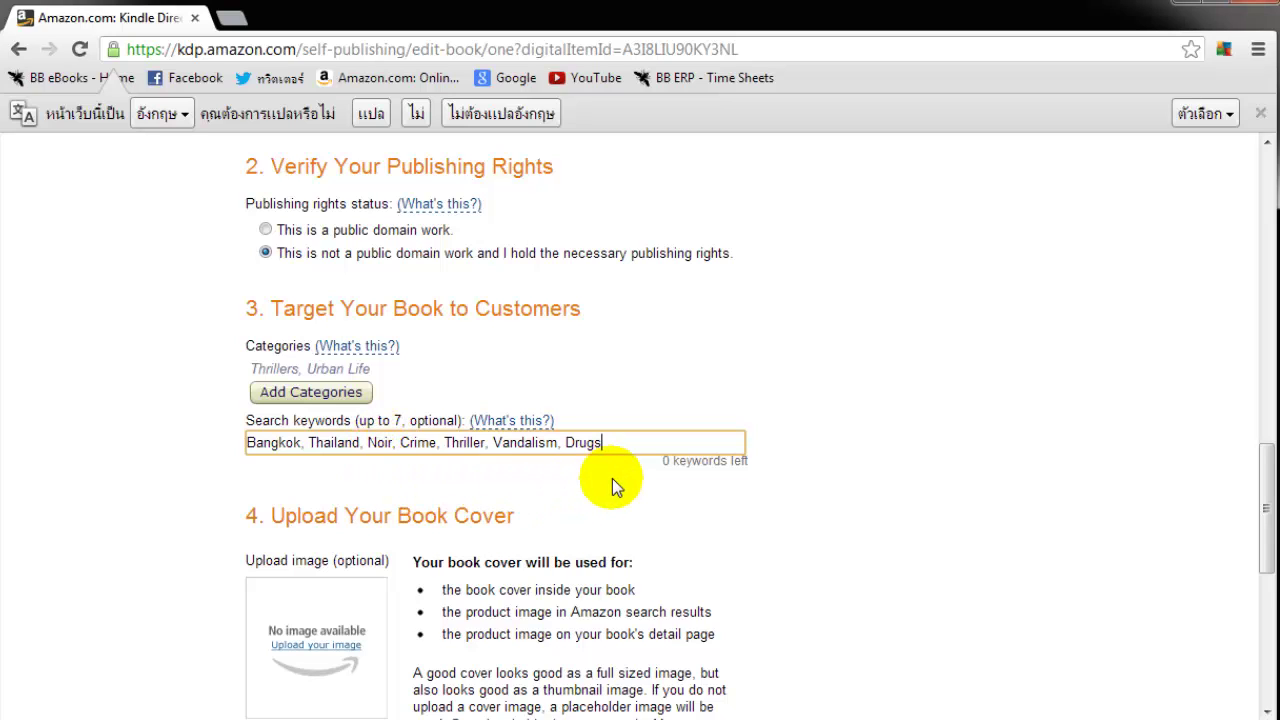
click(600, 523)
Bring up the Product Image Upload window in section 4.
scroll(600, 520, down, 2)
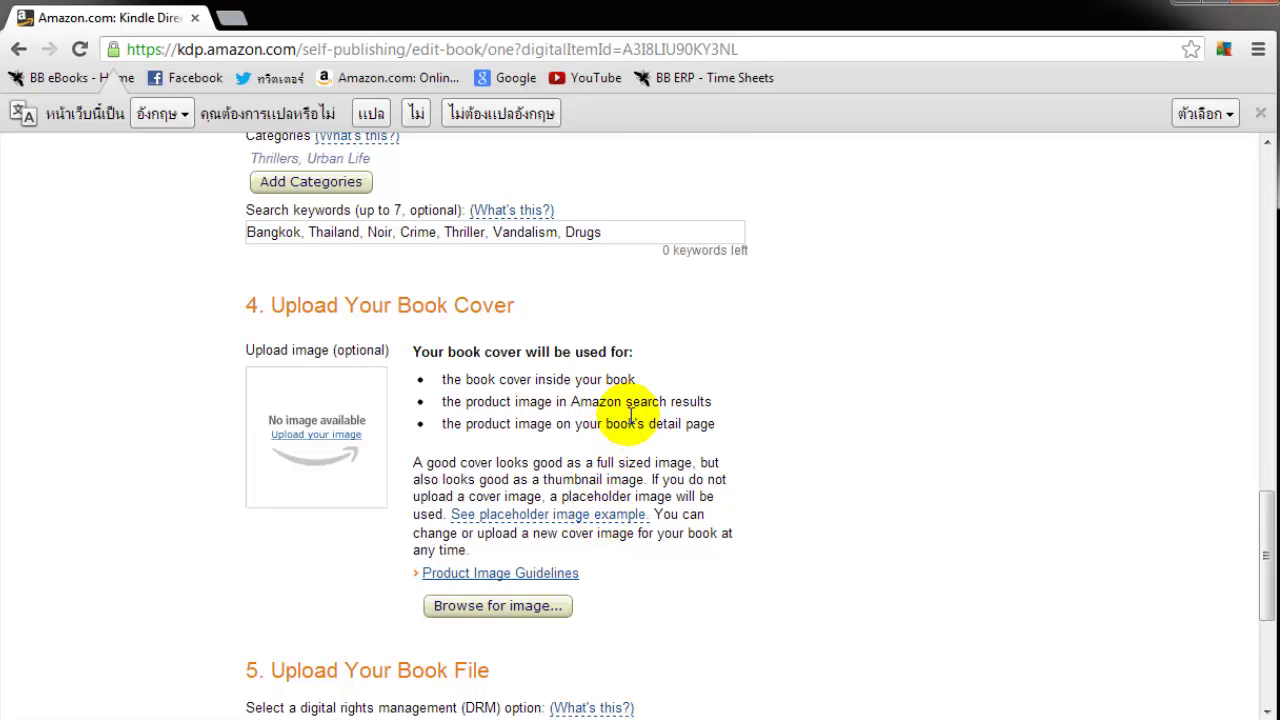
scroll(630, 415, down, 1)
click(505, 502)
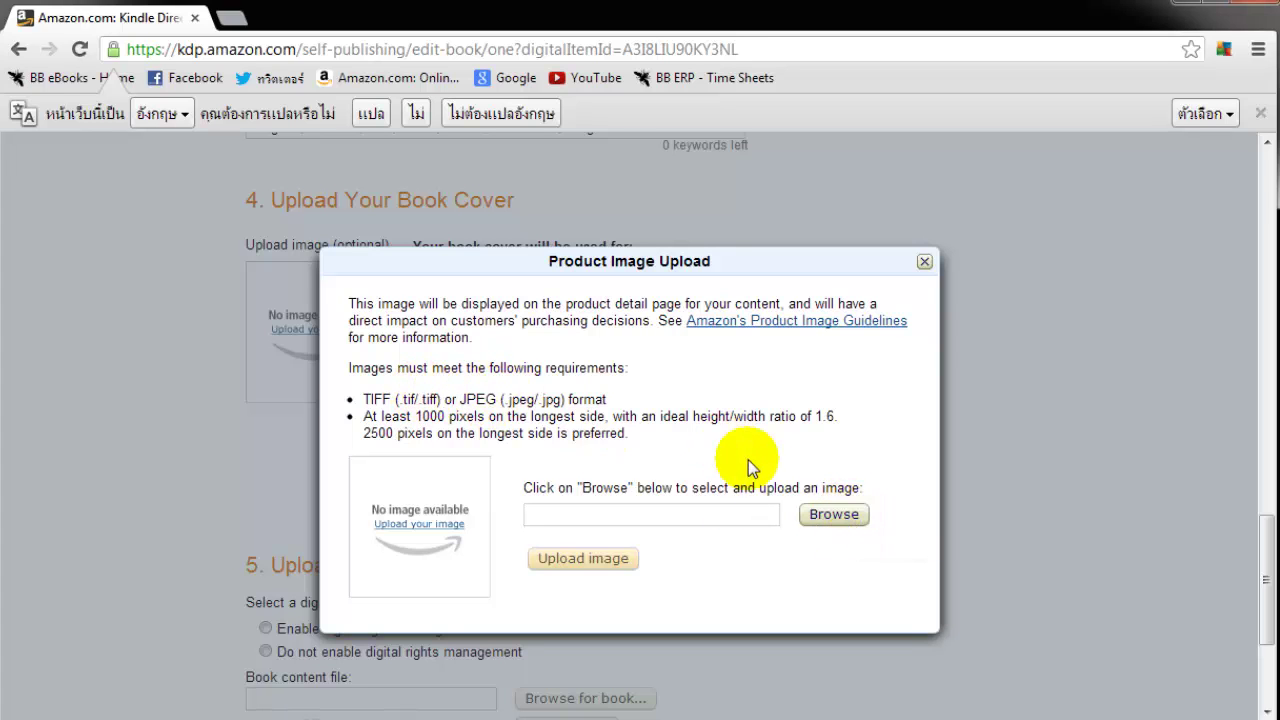
Upload CurfewCover_hi.jpg from the Desktop as the cover, then close the upload window.
click(833, 514)
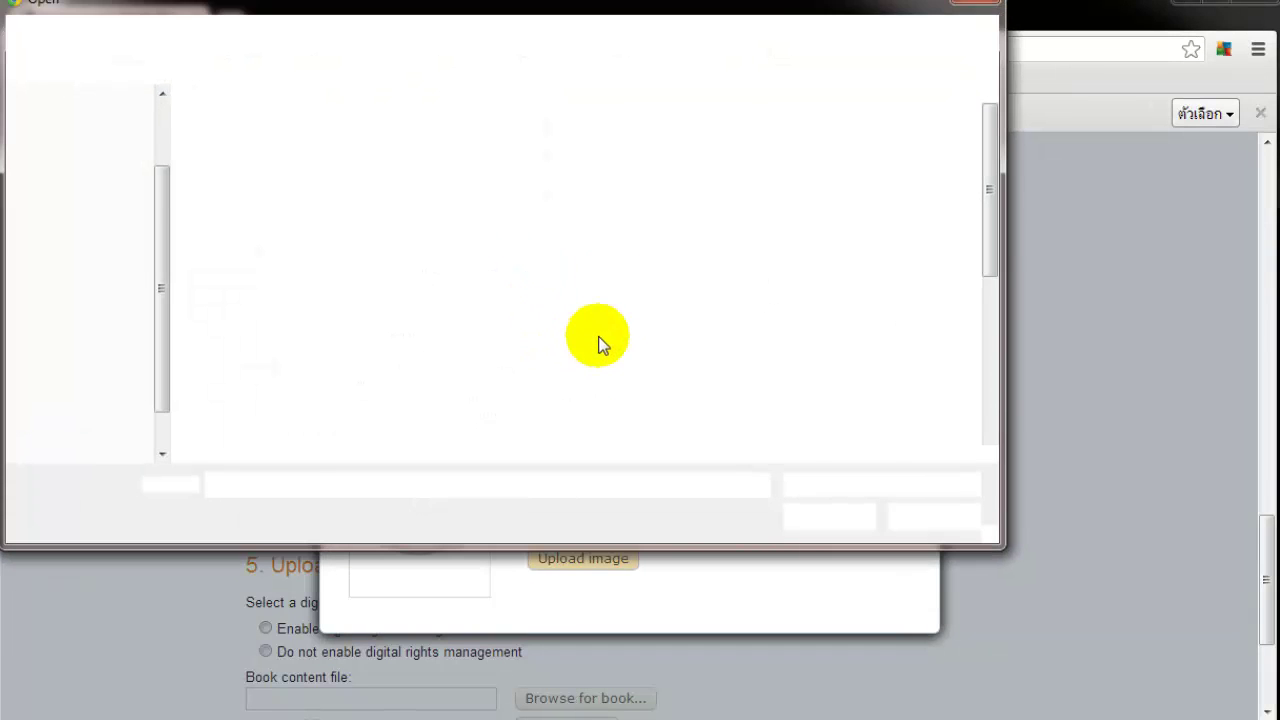
drag(486, 8, 534, 53)
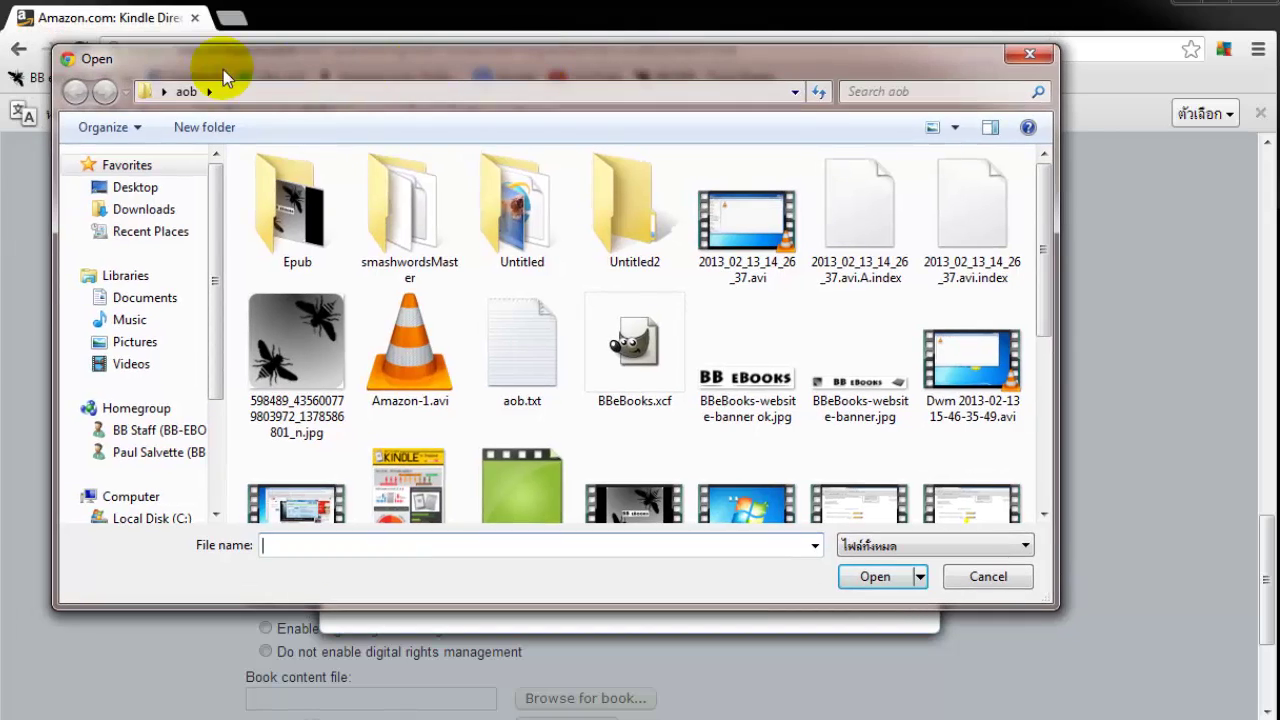
click(166, 92)
click(168, 114)
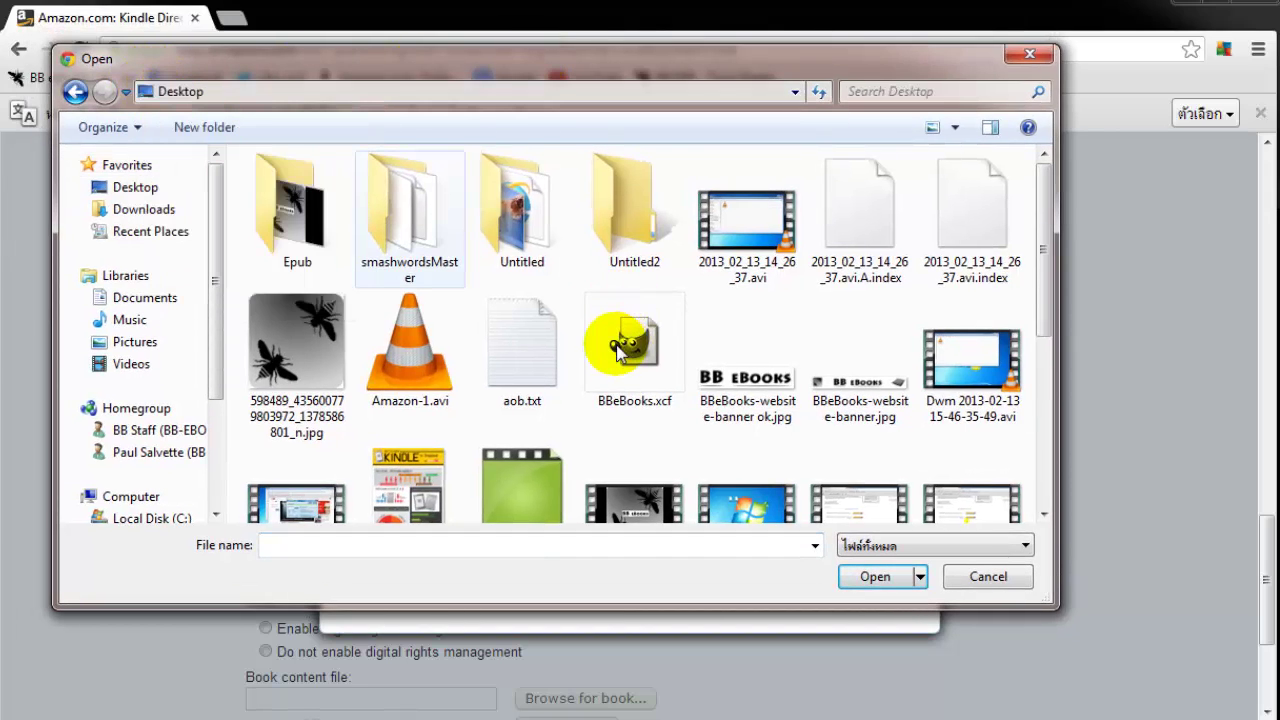
ctrl+scroll(609, 337, down, 4)
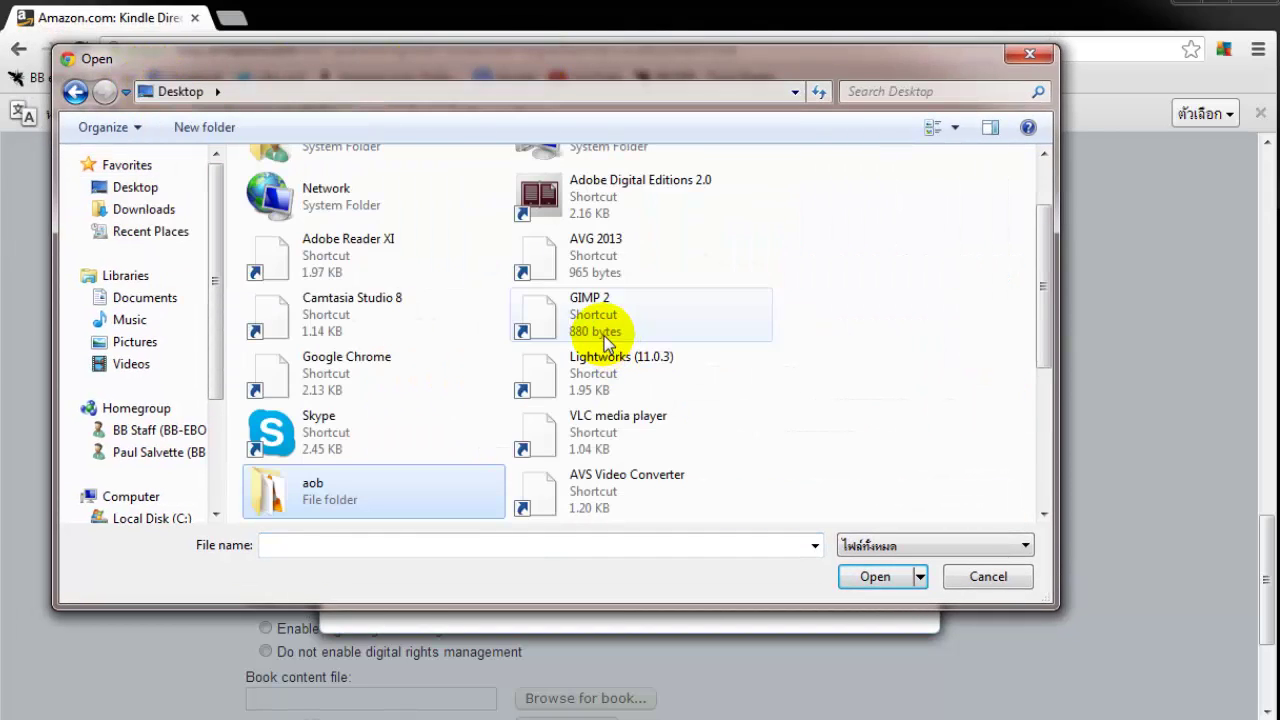
click(376, 321)
scroll(470, 321, down, 3)
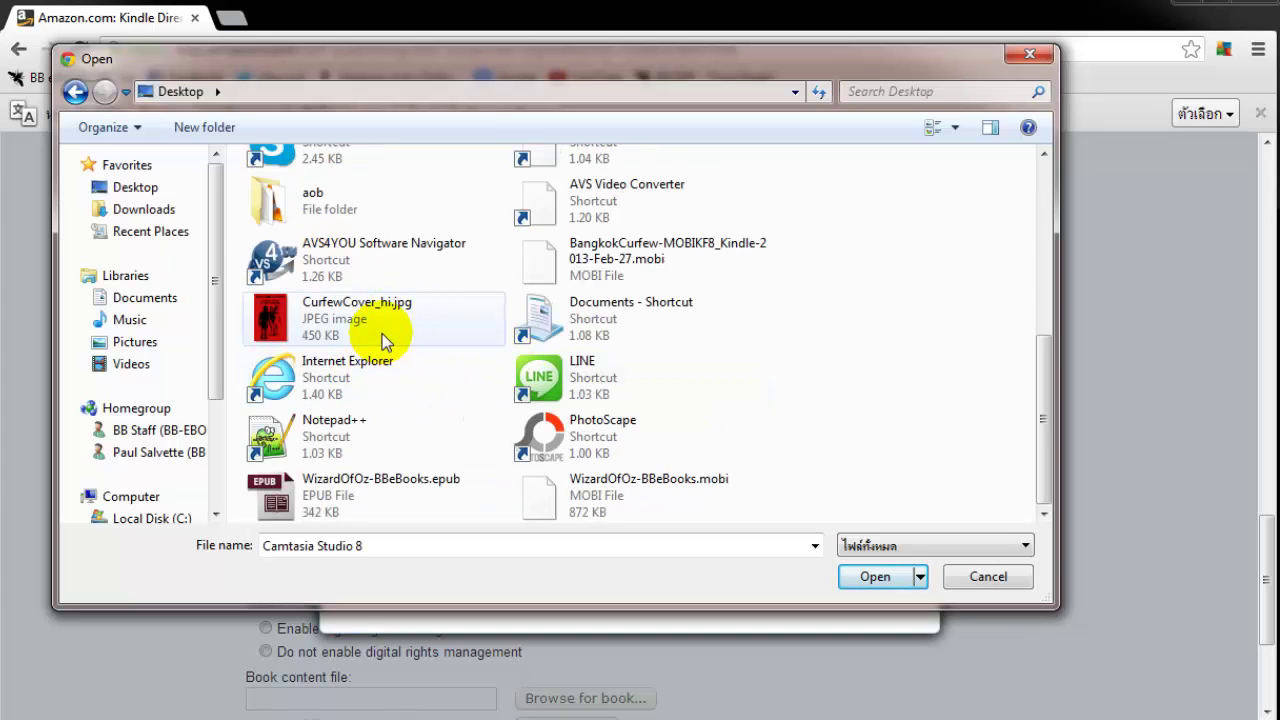
click(382, 327)
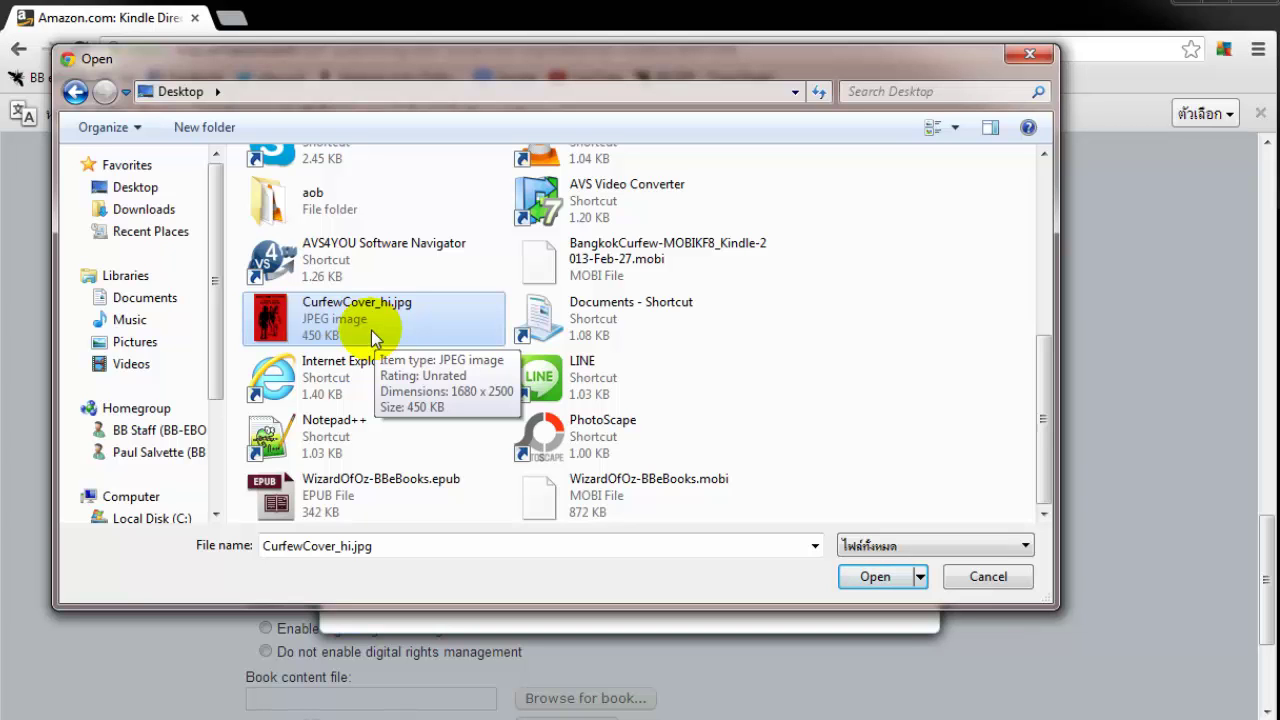
double_click(371, 330)
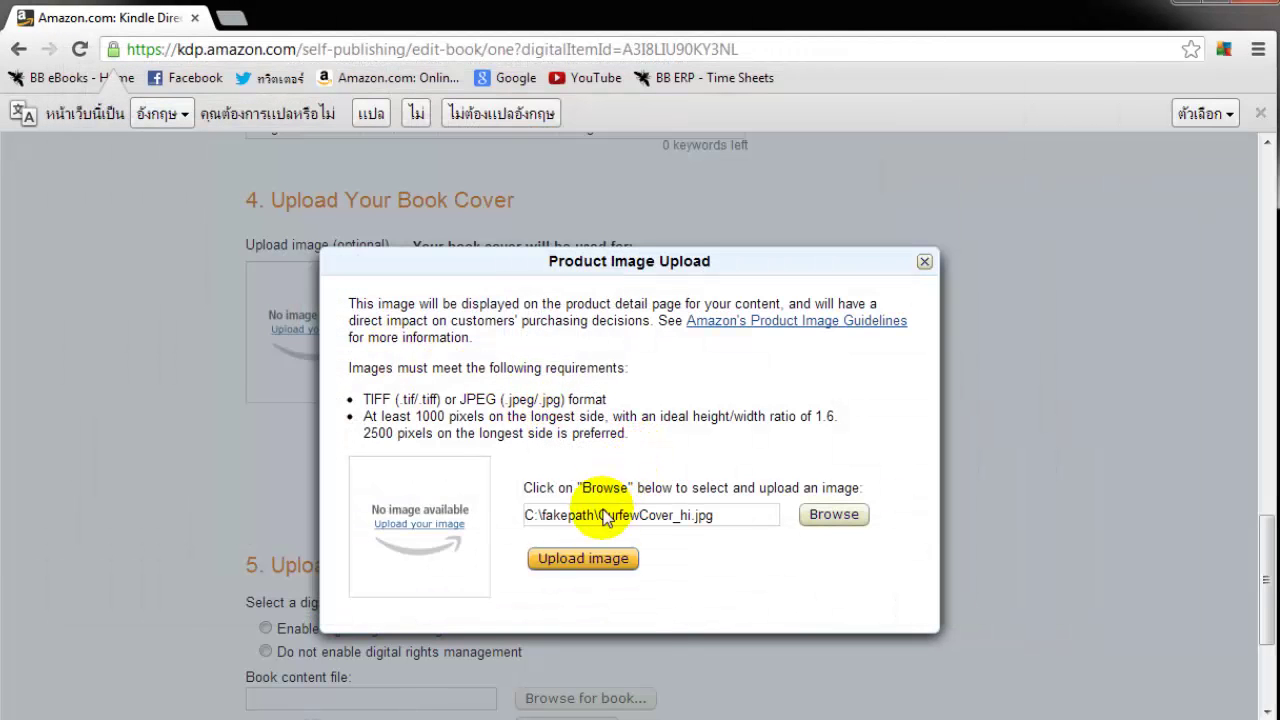
click(603, 558)
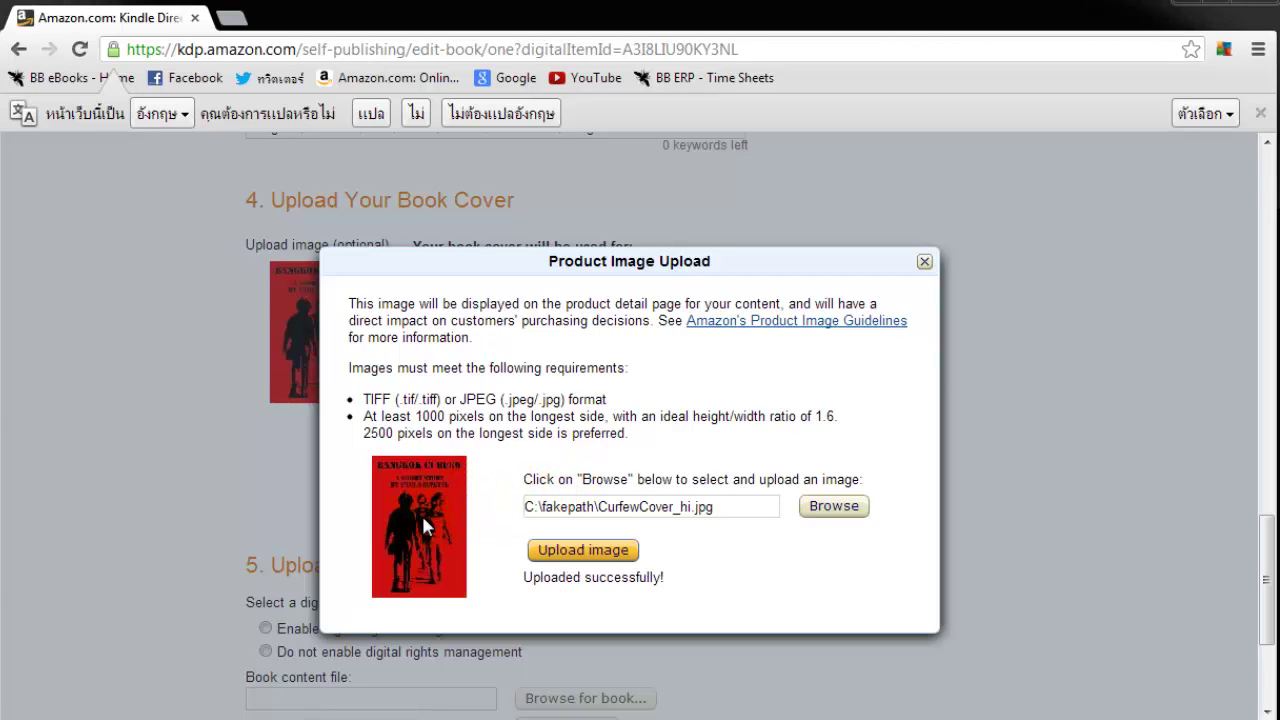
click(924, 261)
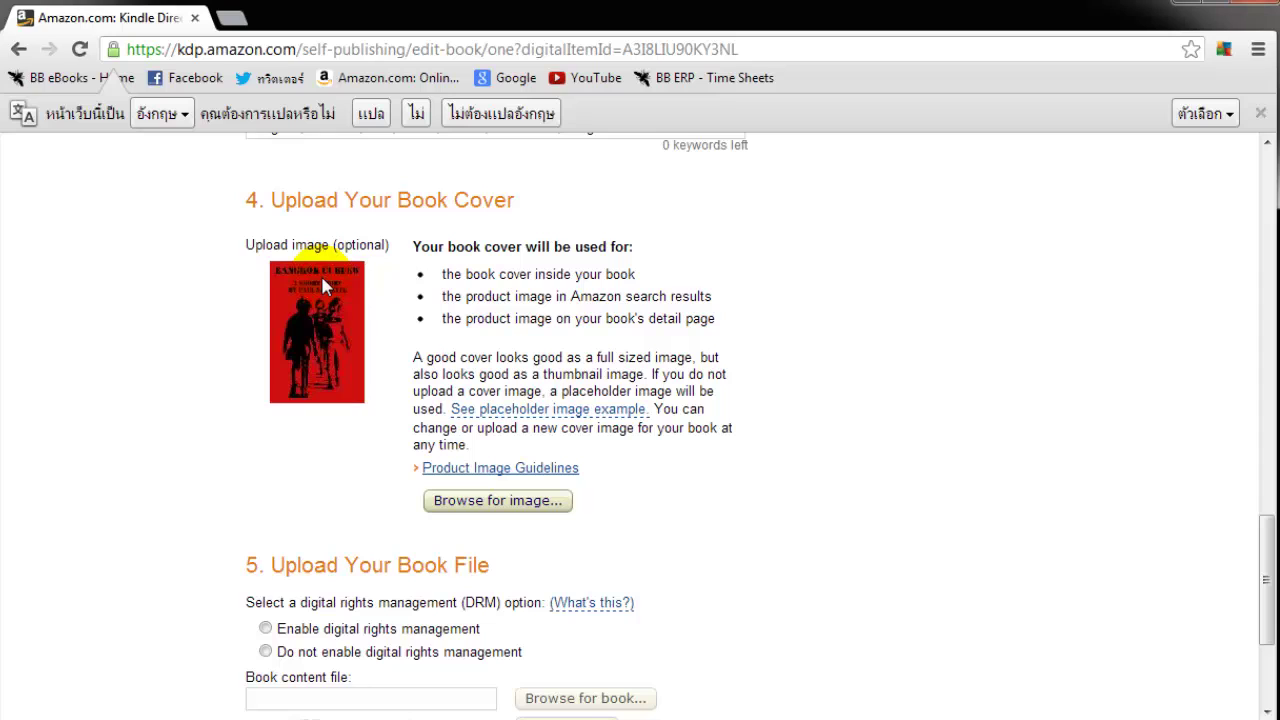
Select 'Do not enable digital rights management' in the Upload Your Book File section.
scroll(390, 262, down, 1)
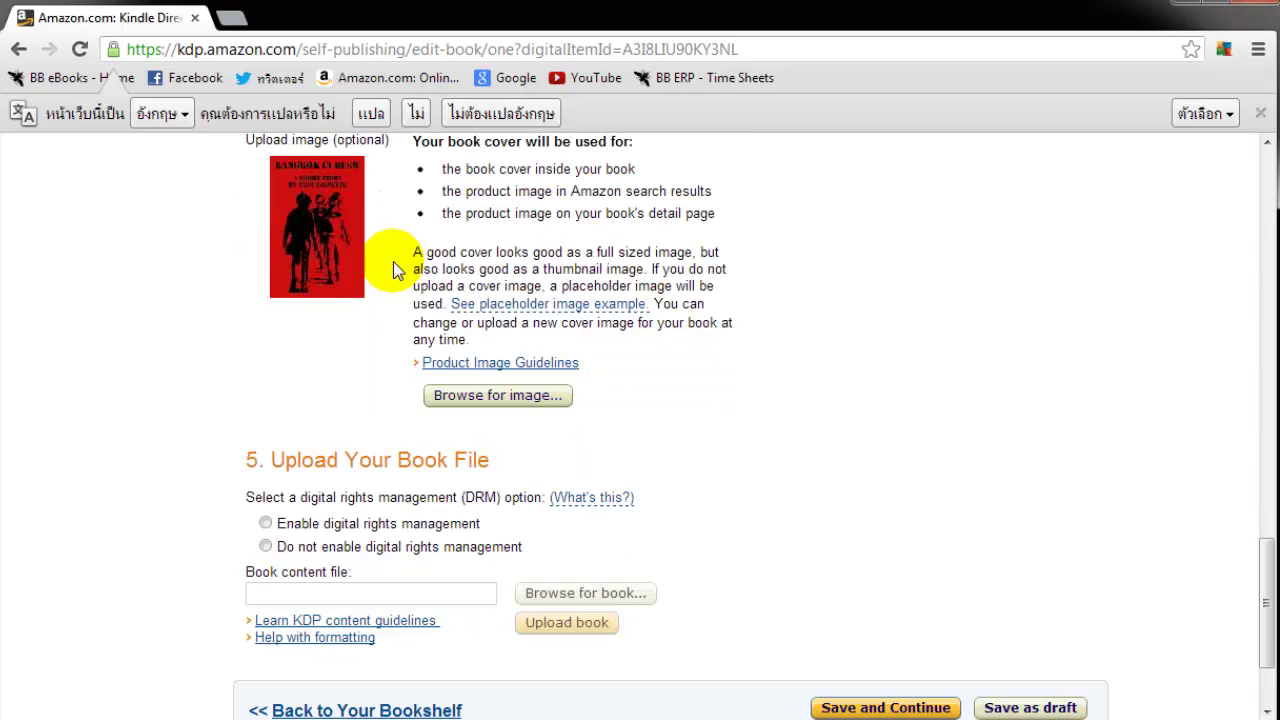
scroll(298, 418, down, 2)
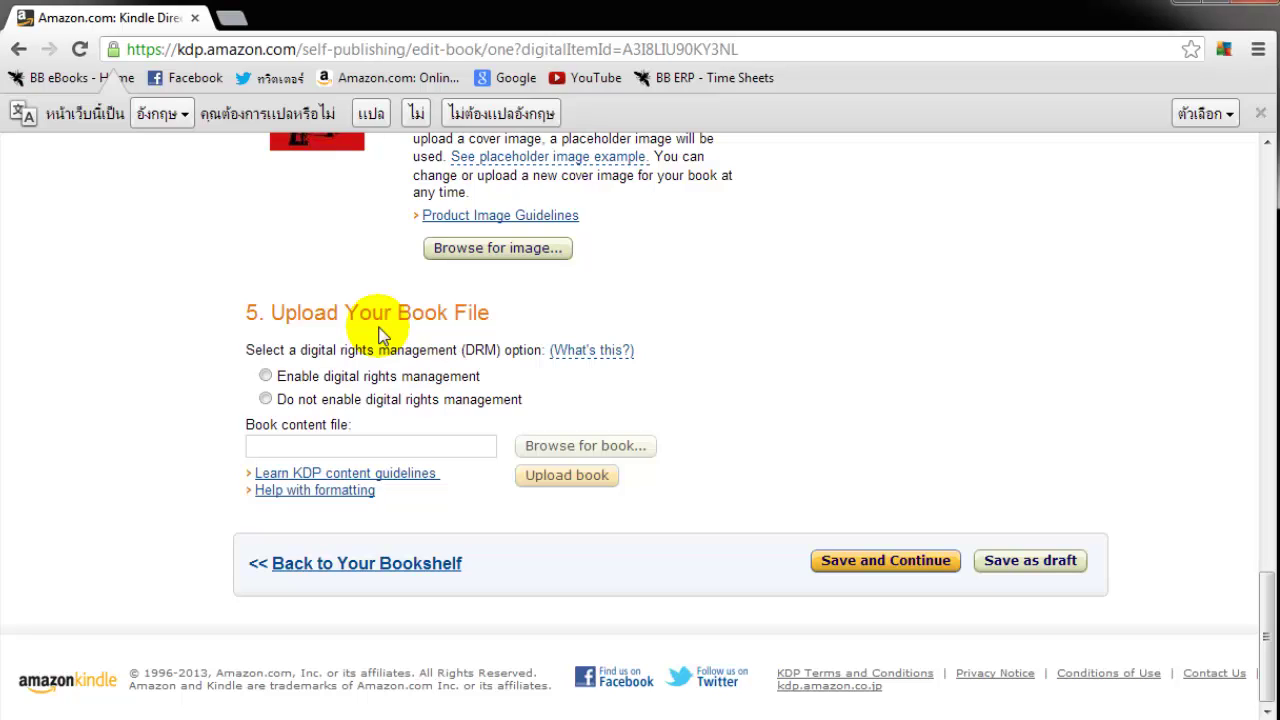
click(264, 399)
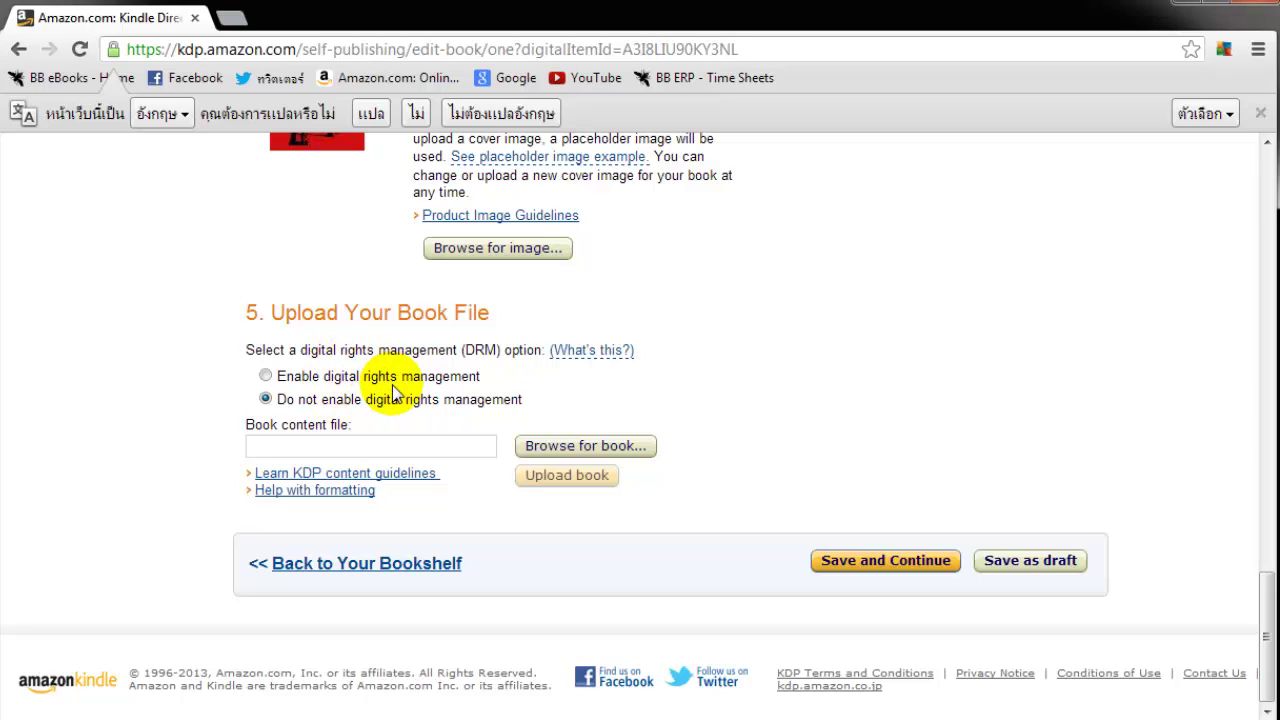
Upload BangkokCurfew.mobi from the Desktop as the manuscript and let it convert.
click(630, 446)
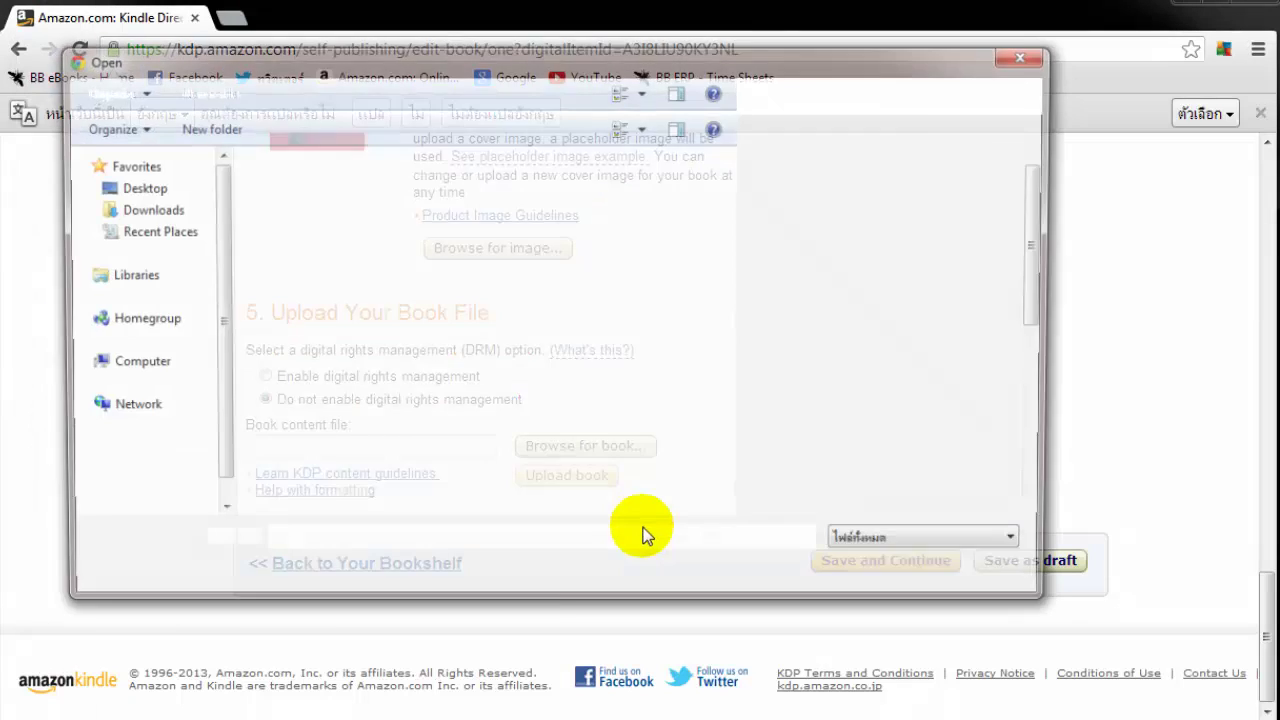
click(638, 485)
scroll(623, 457, down, 5)
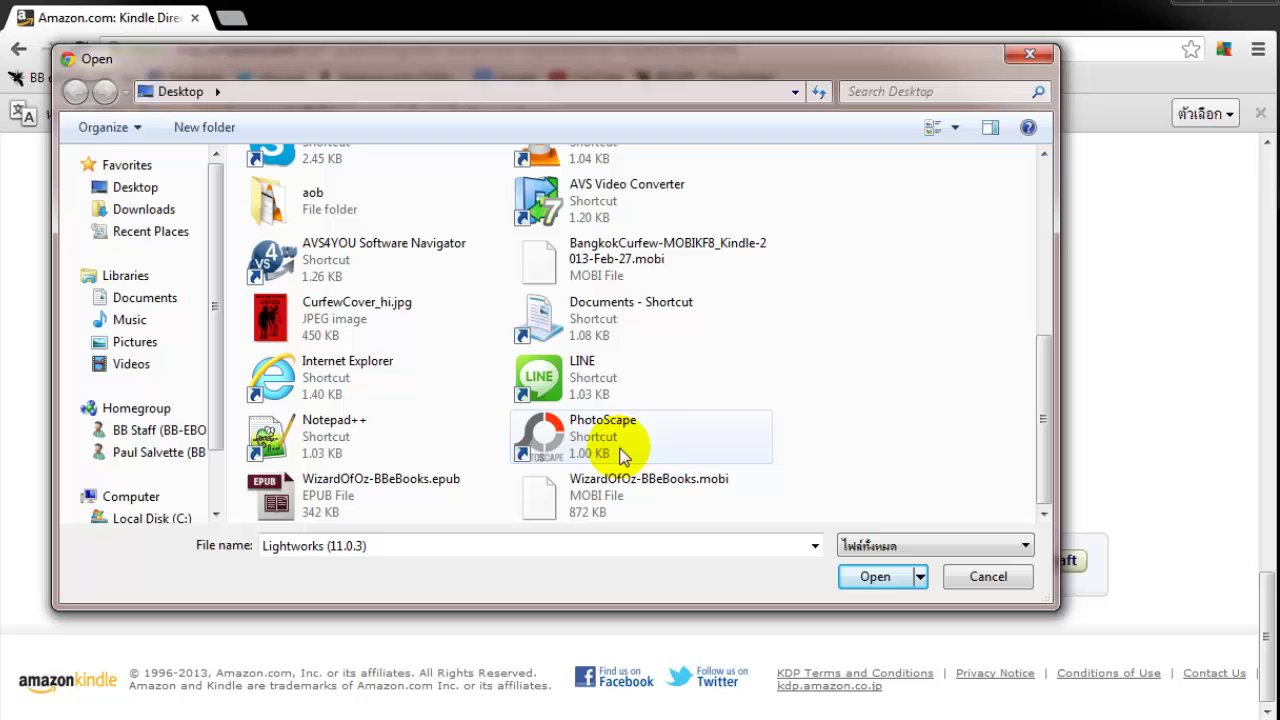
double_click(634, 251)
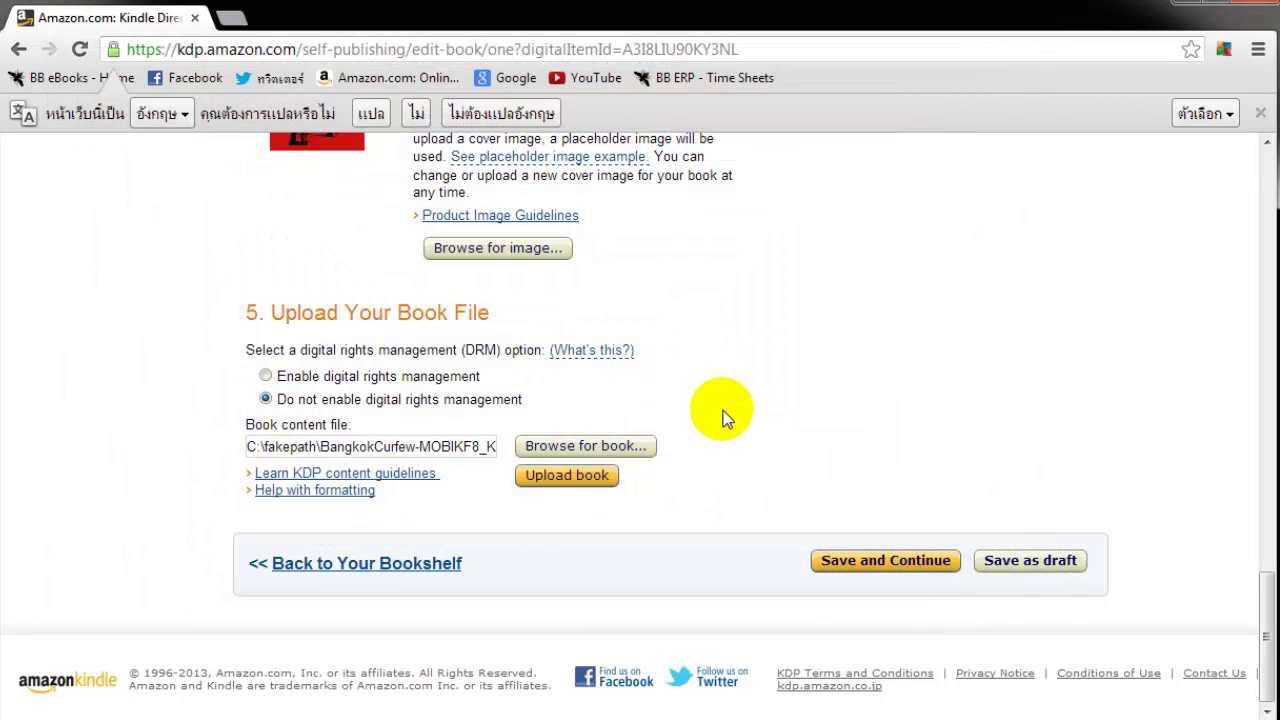
click(572, 476)
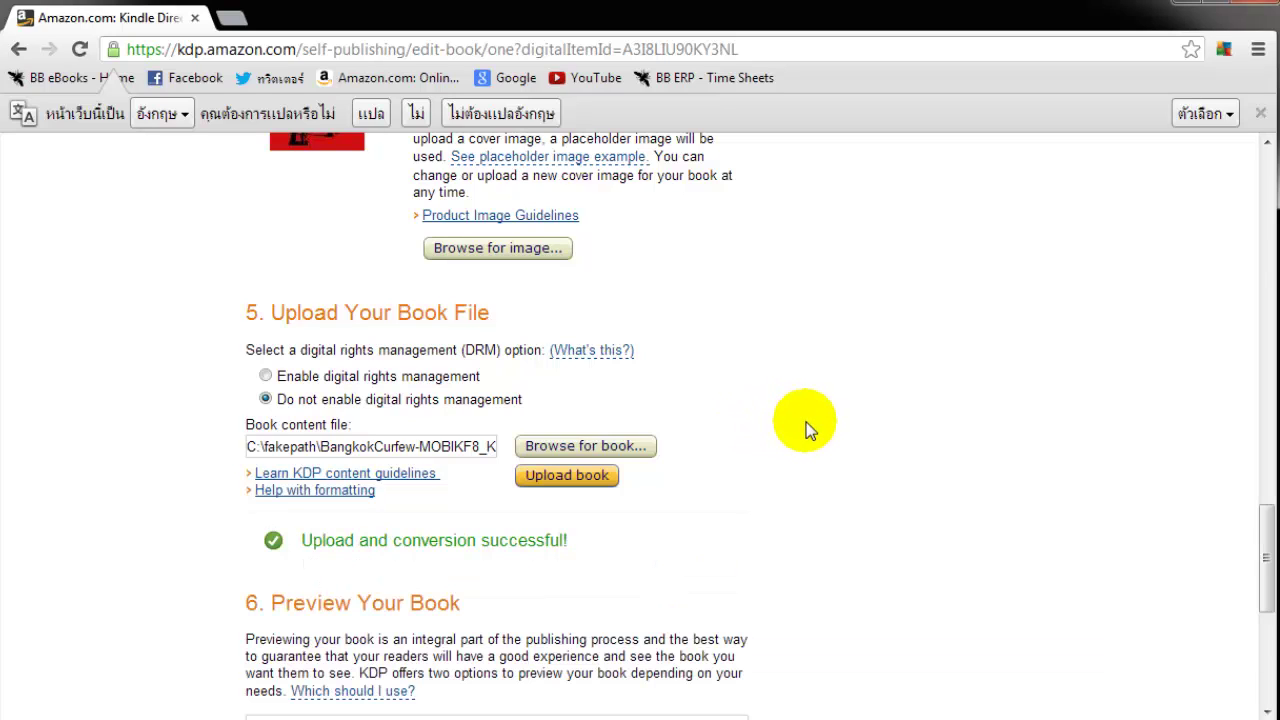
scroll(806, 416, down, 1)
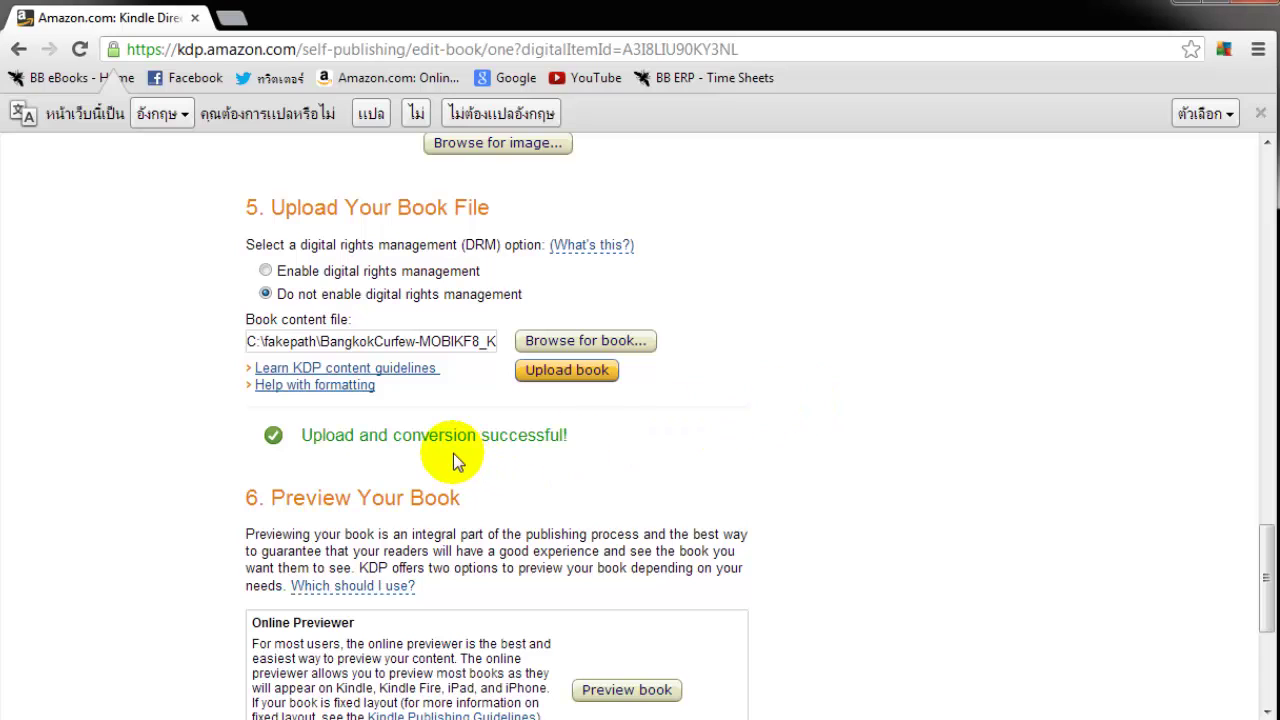
scroll(643, 457, down, 2)
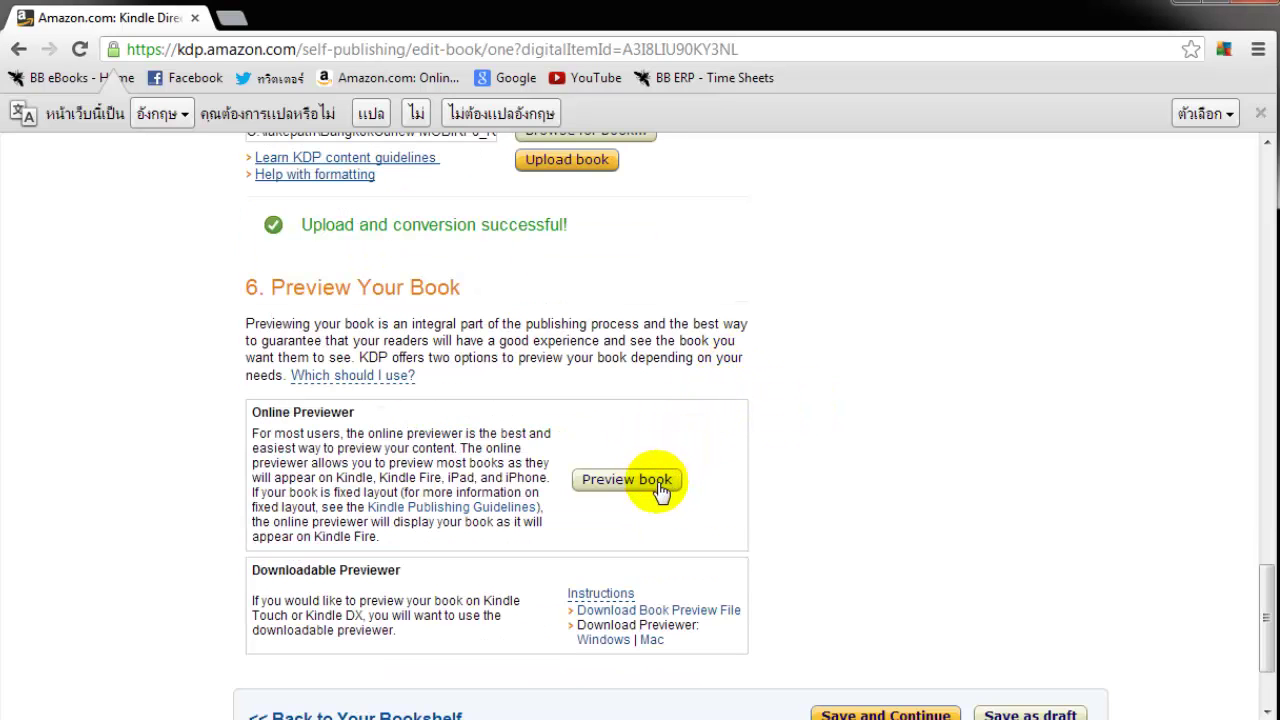
Page through the converted book in the previewer, close it, and save to continue.
click(627, 480)
right_click(657, 491)
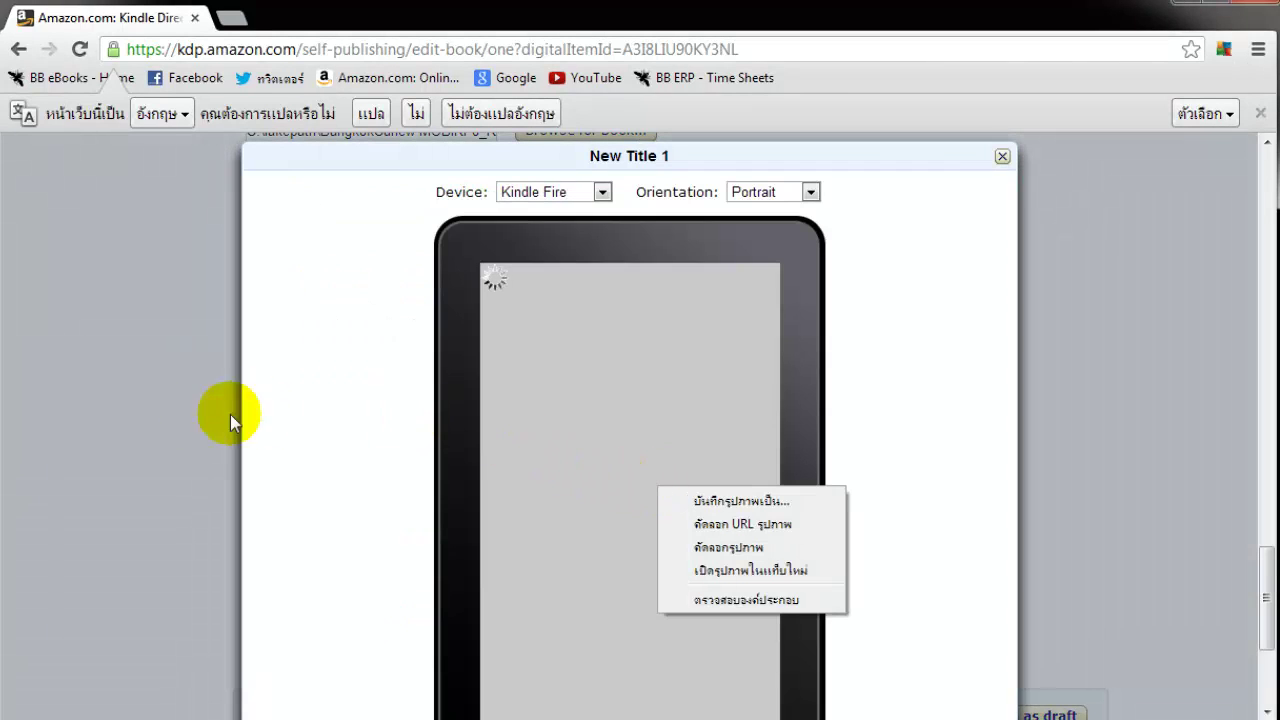
click(167, 408)
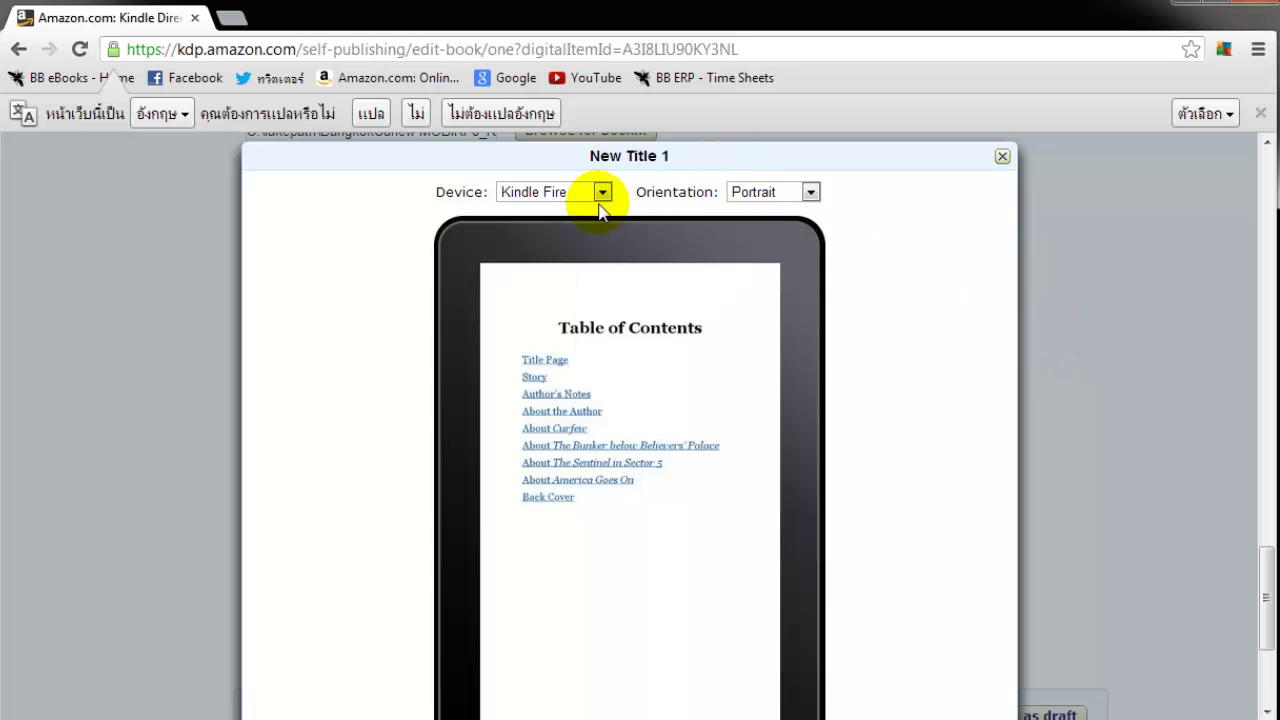
scroll(969, 376, down, 2)
scroll(969, 376, up, 2)
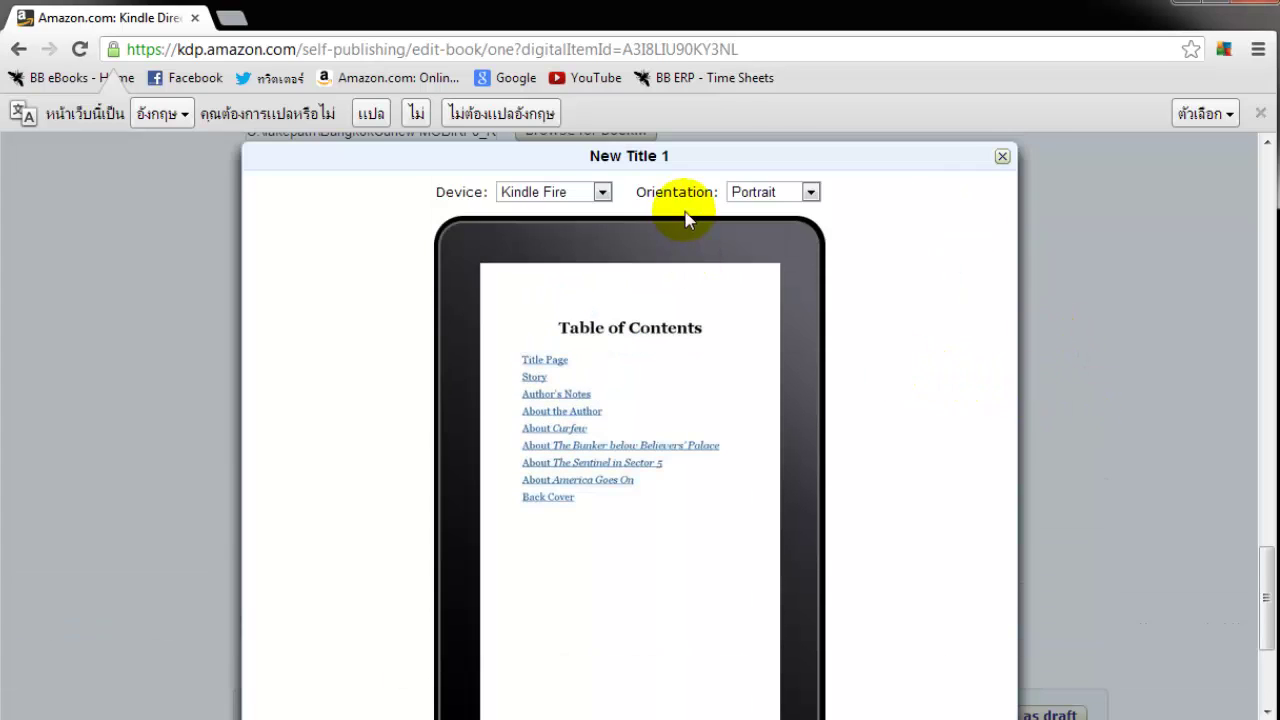
scroll(903, 394, down, 2)
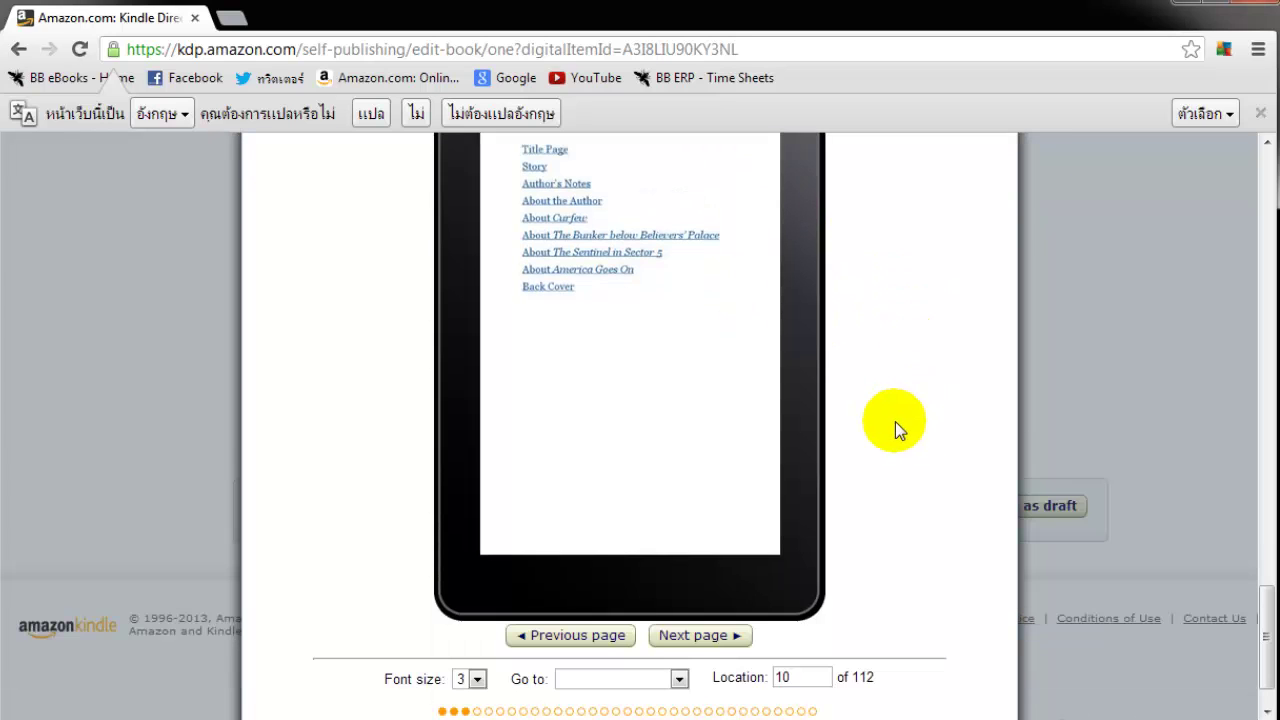
click(705, 640)
scroll(967, 339, up, 1)
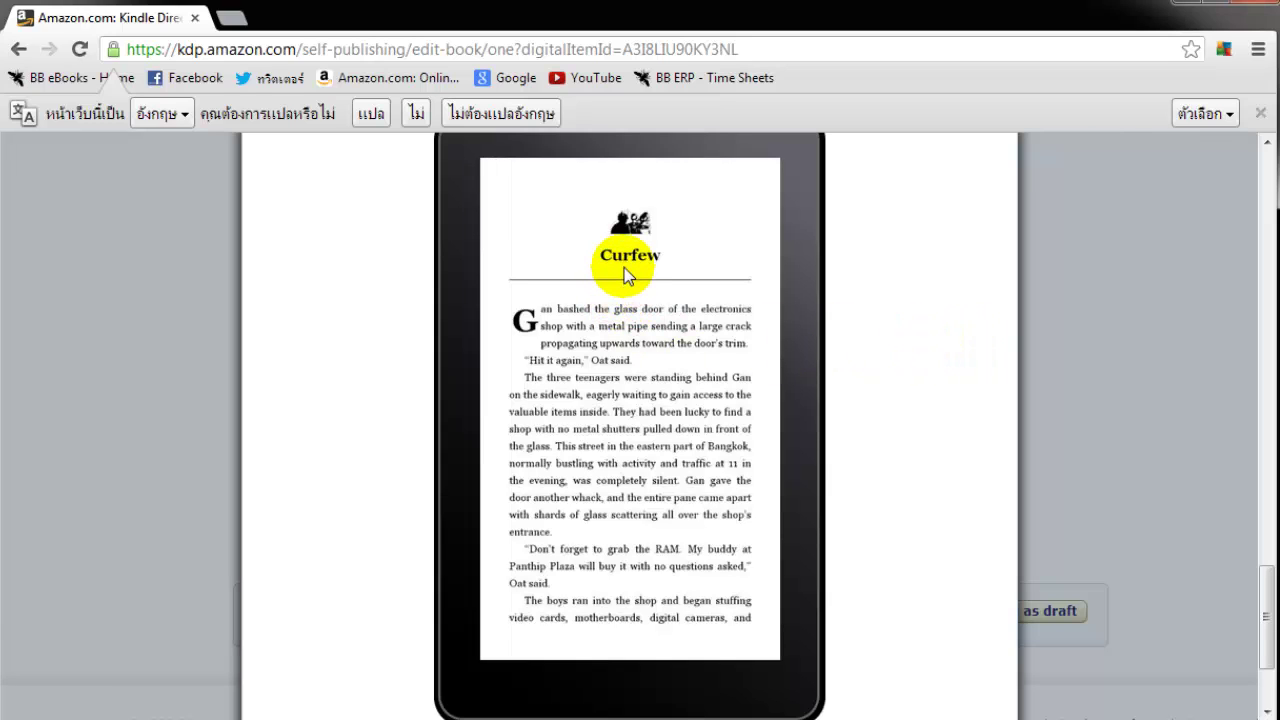
scroll(893, 358, up, 1)
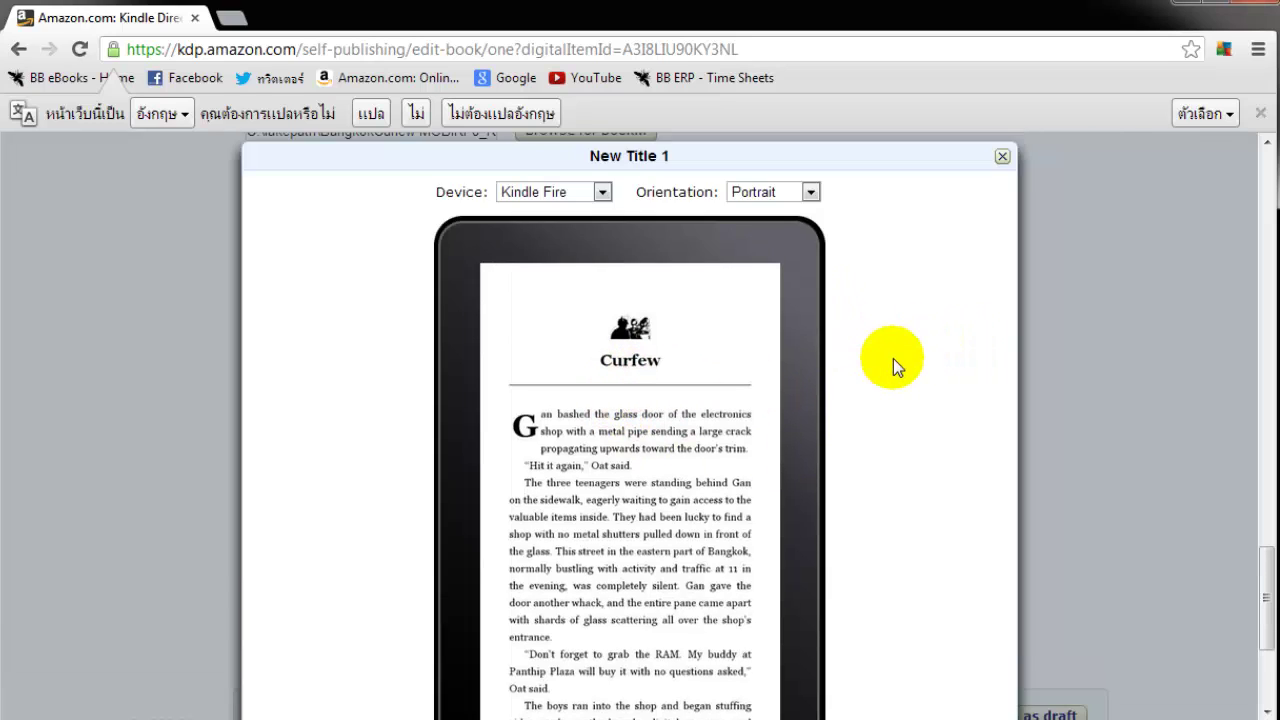
click(1002, 156)
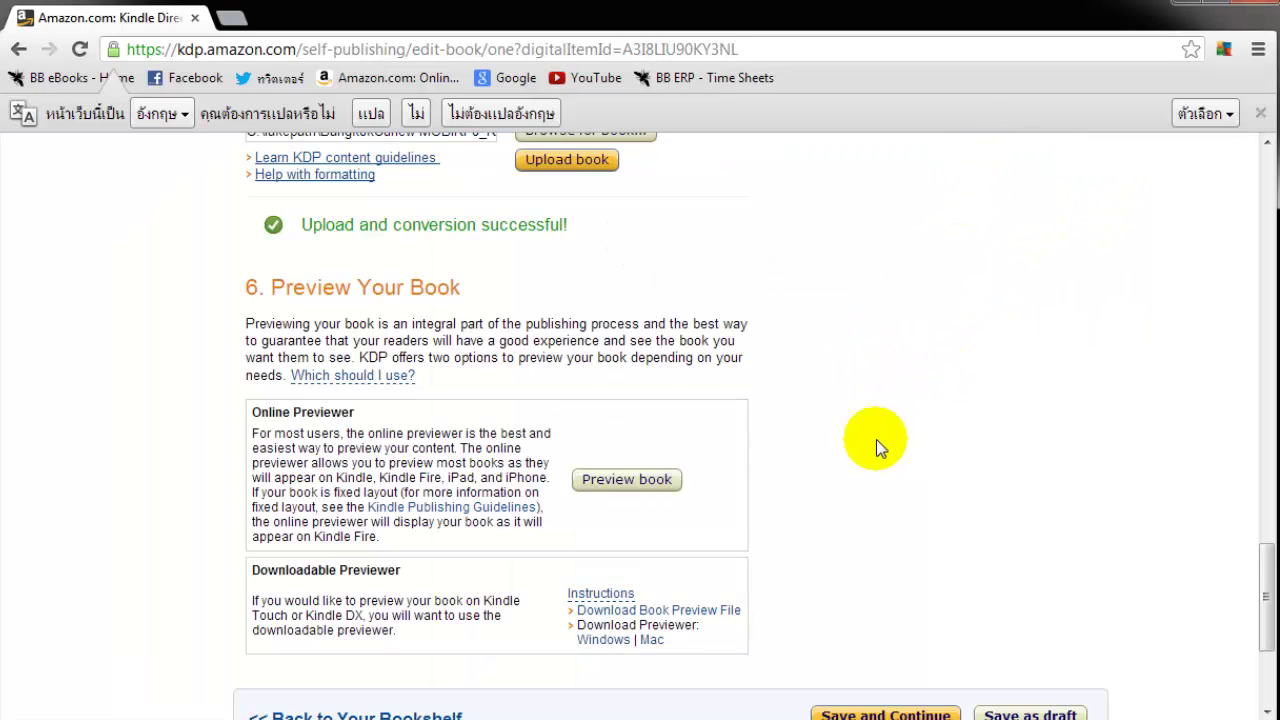
click(886, 714)
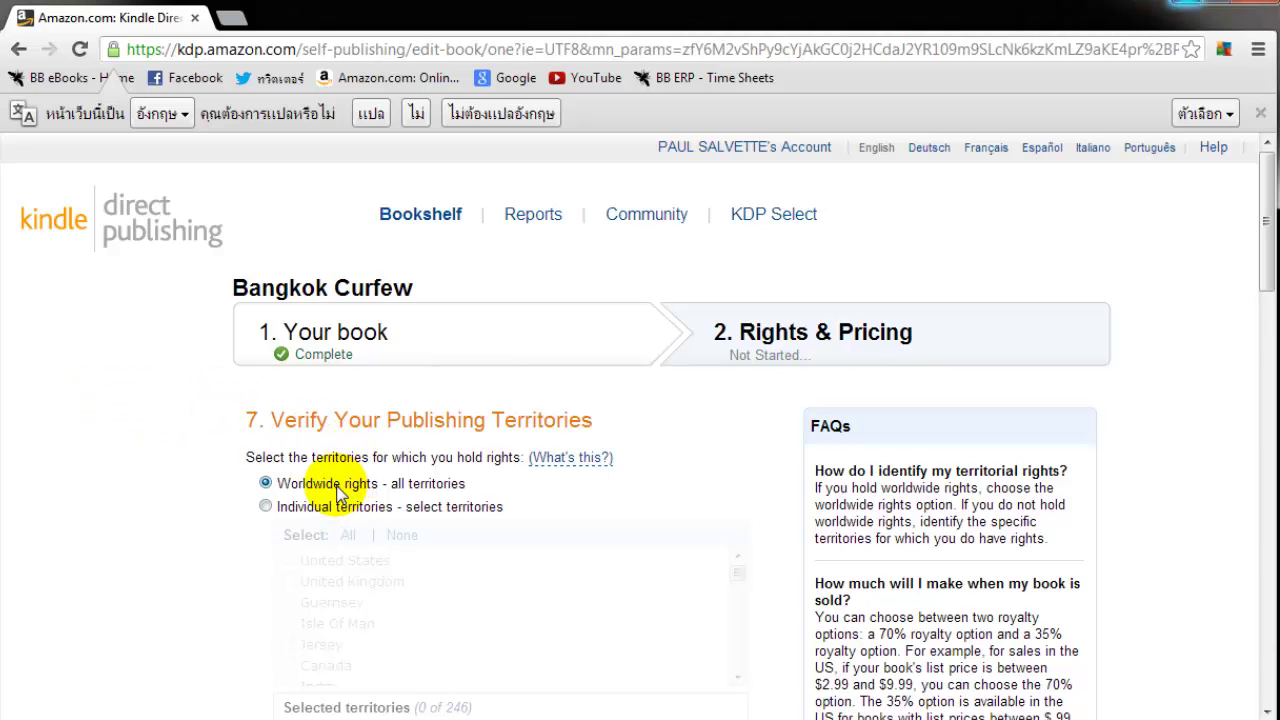
scroll(338, 490, down, 2)
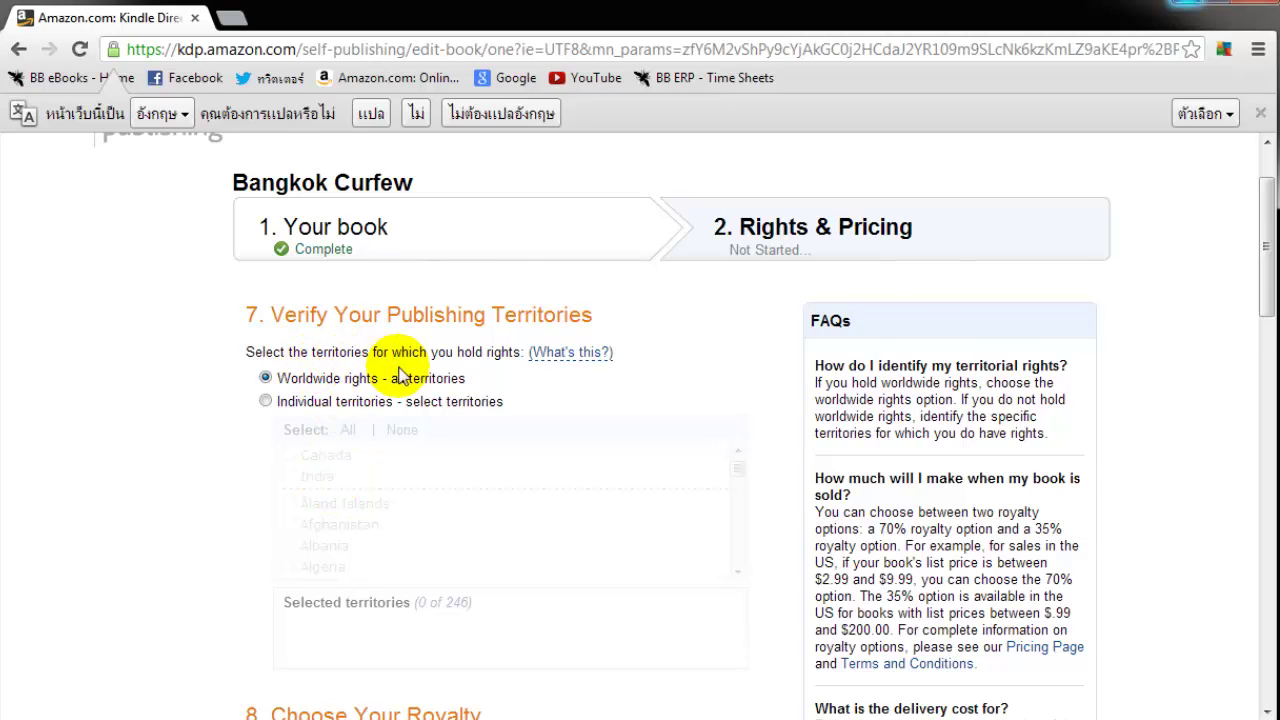
scroll(440, 370, down, 3)
scroll(450, 392, down, 3)
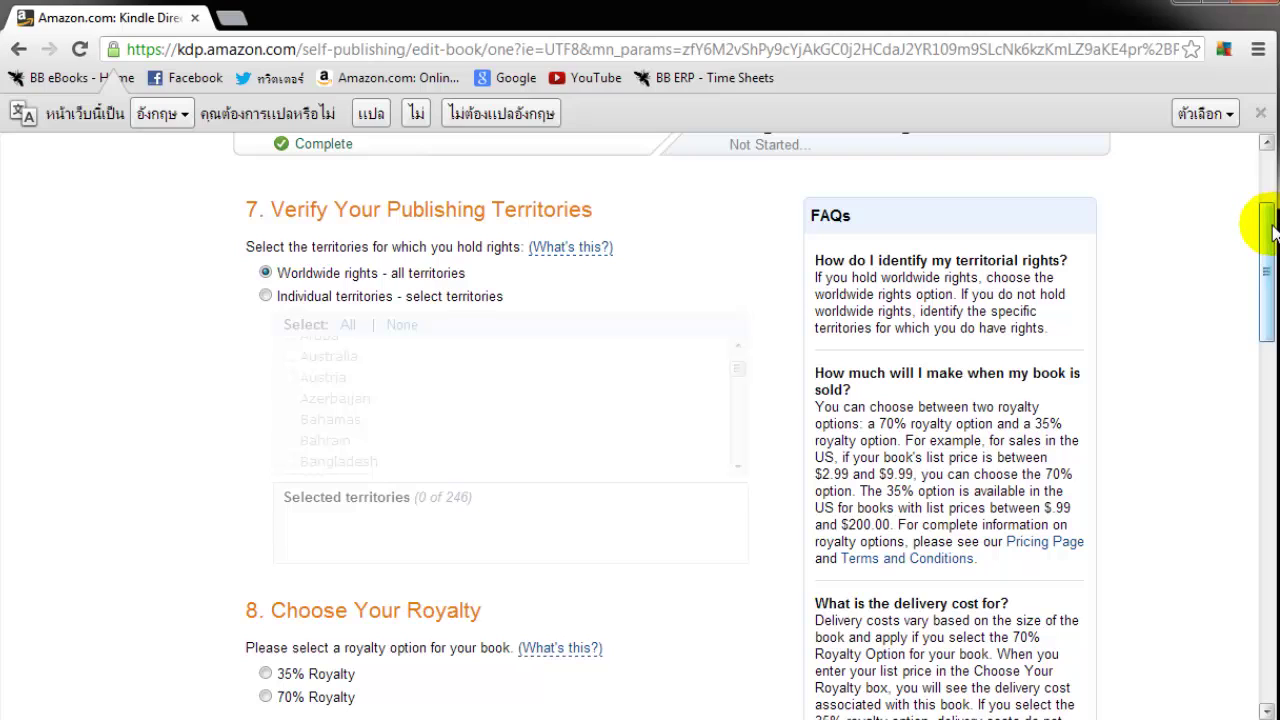
drag(1266, 226, 1268, 332)
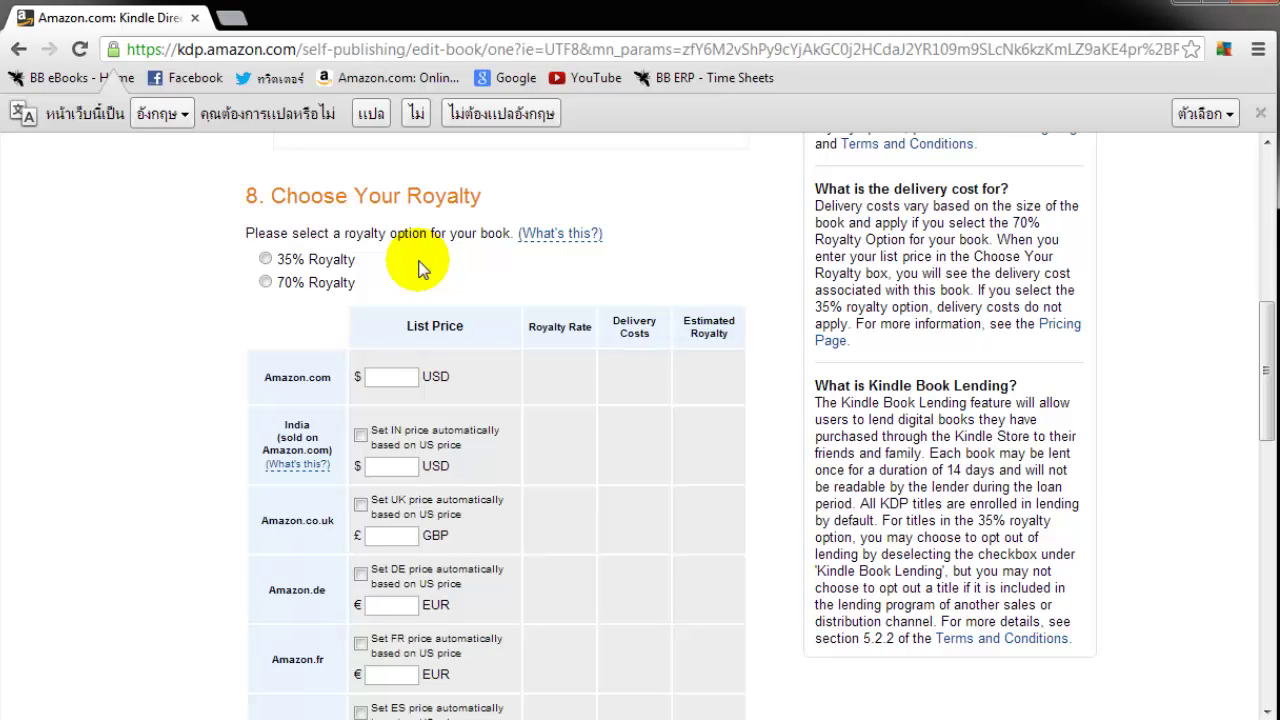
Choose the 70% royalty plan with a $2.99 Amazon.com list price.
click(265, 283)
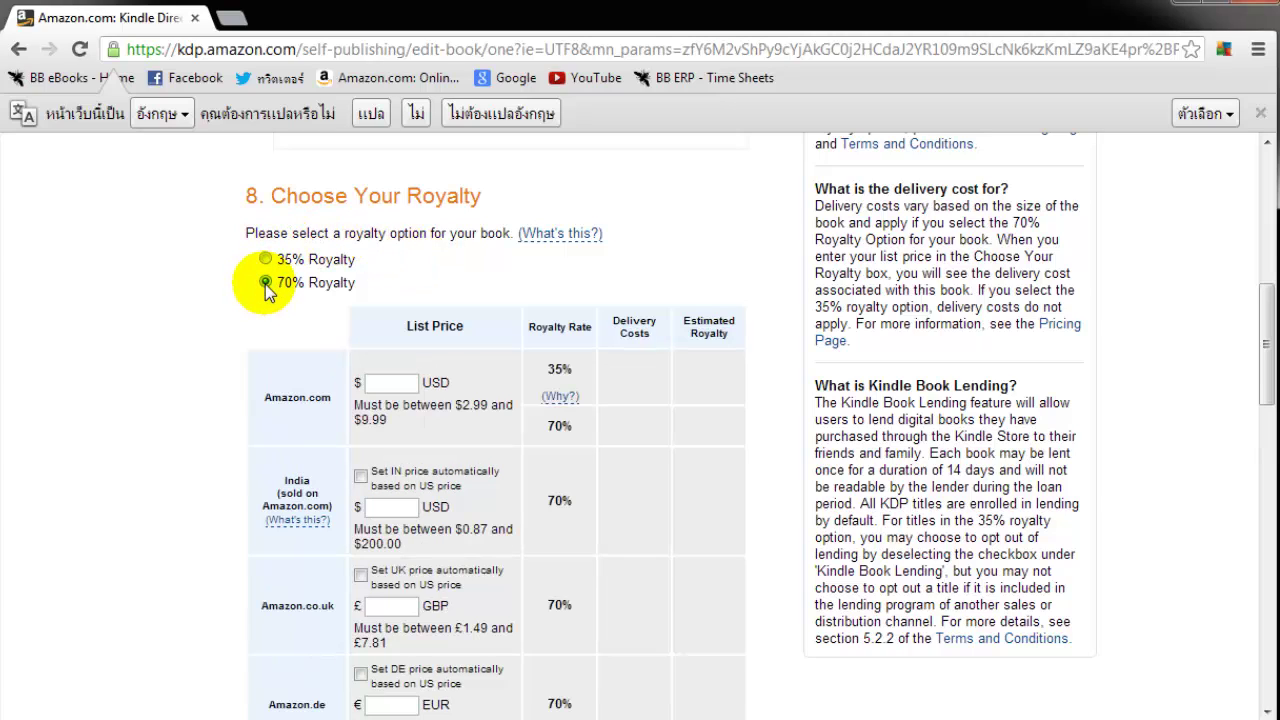
click(407, 388)
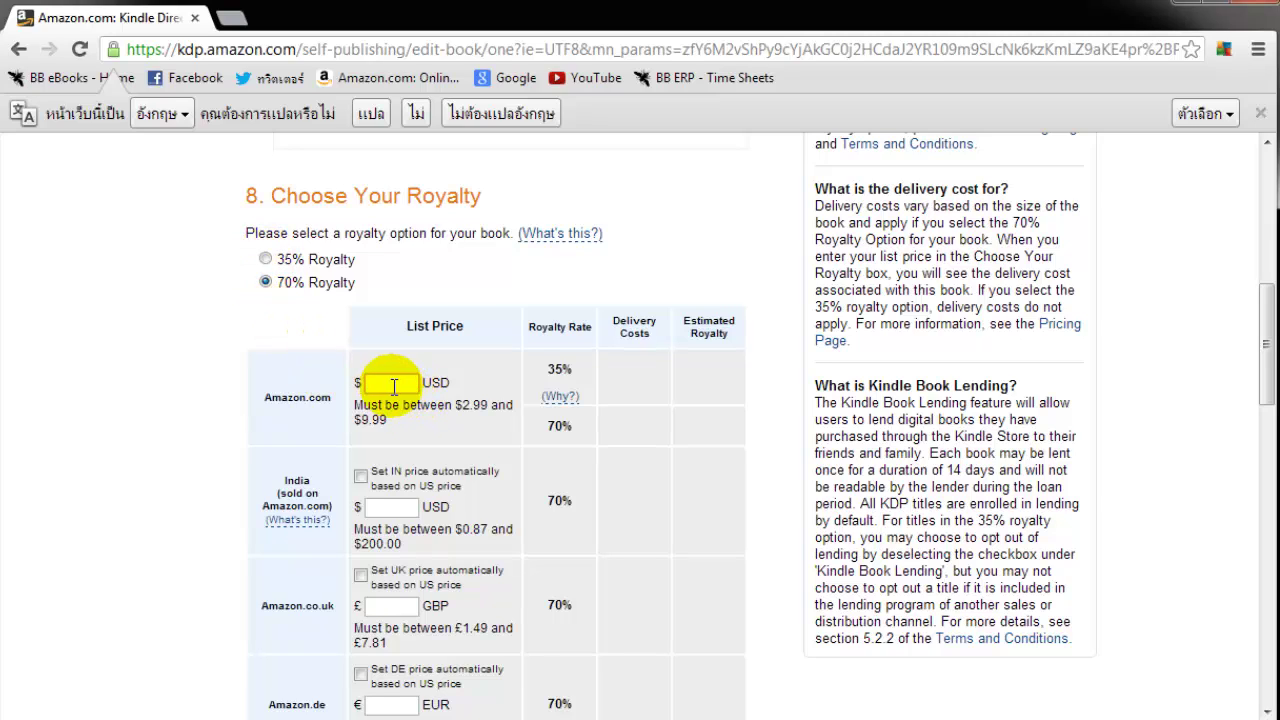
text(2.99)
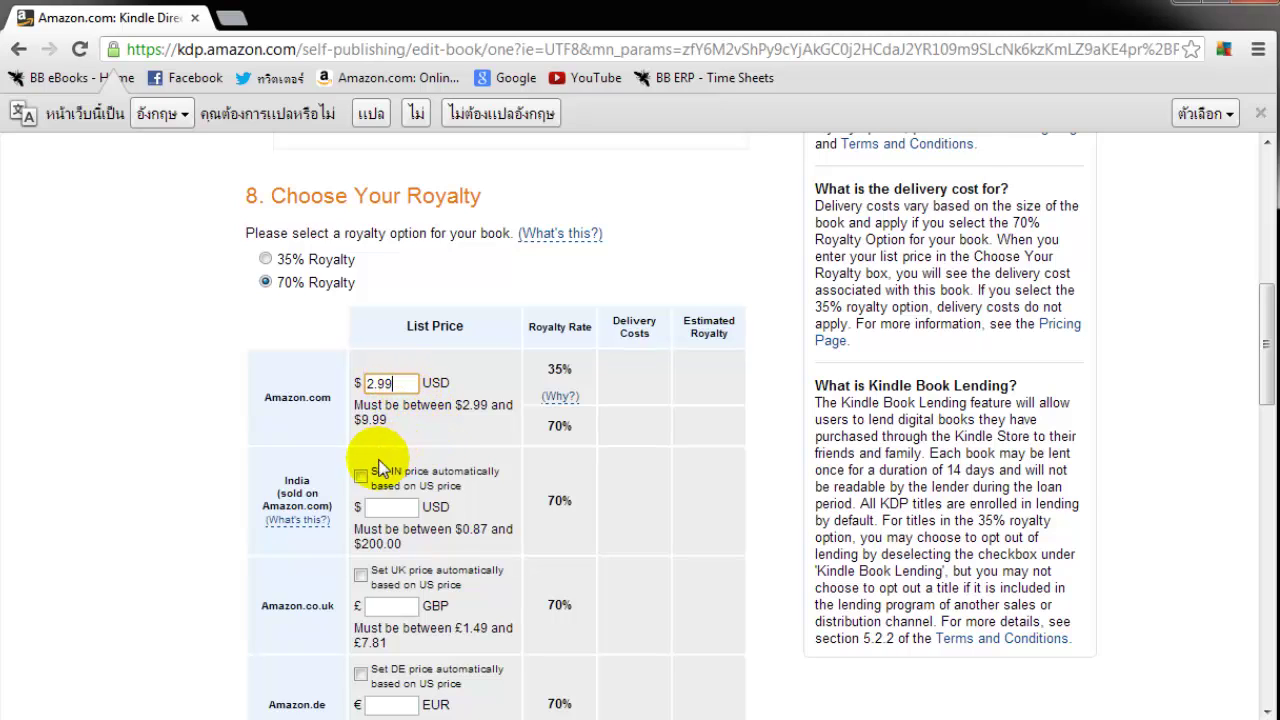
Set the India, UK and Germany prices automatically from the US price.
scroll(427, 482, down, 1)
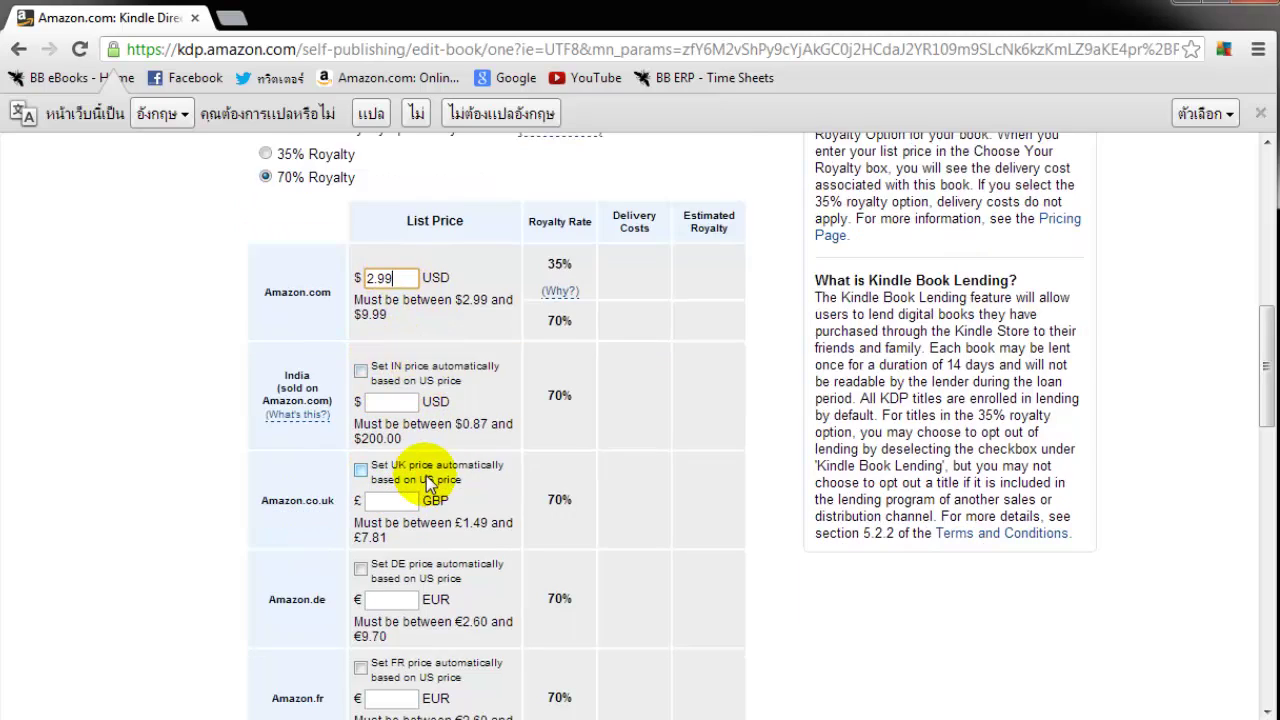
click(361, 371)
click(360, 448)
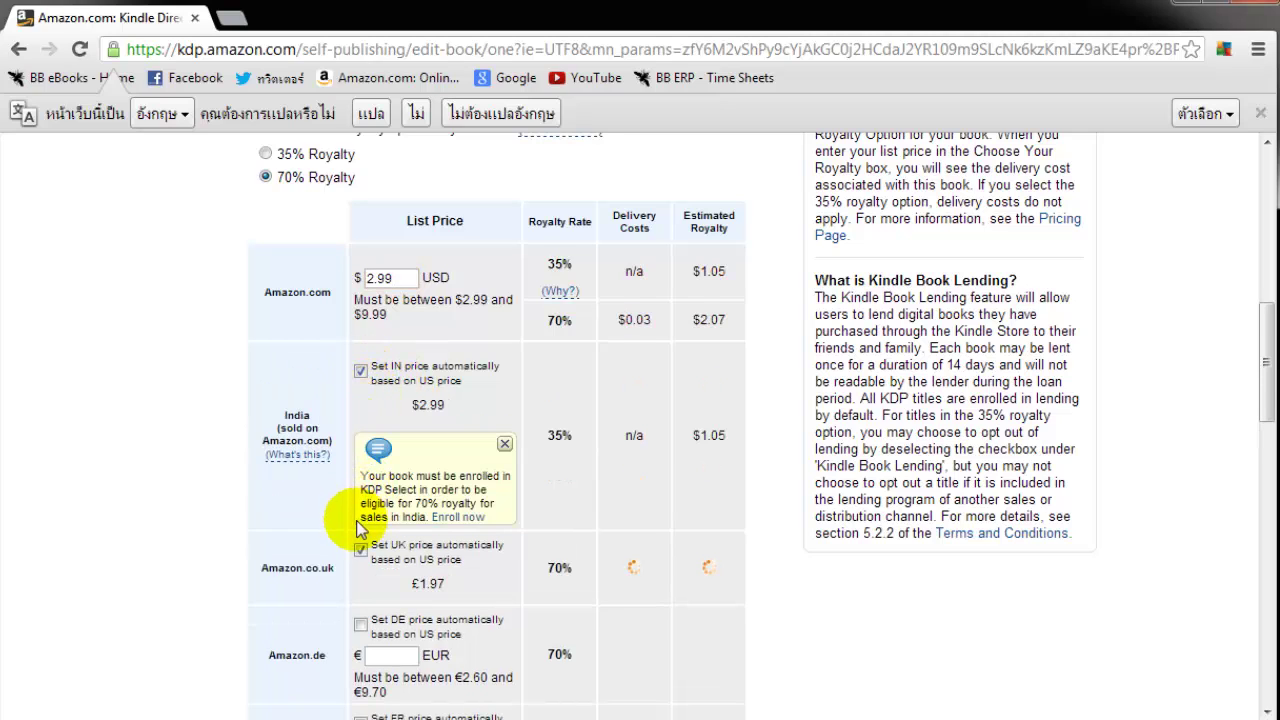
click(360, 625)
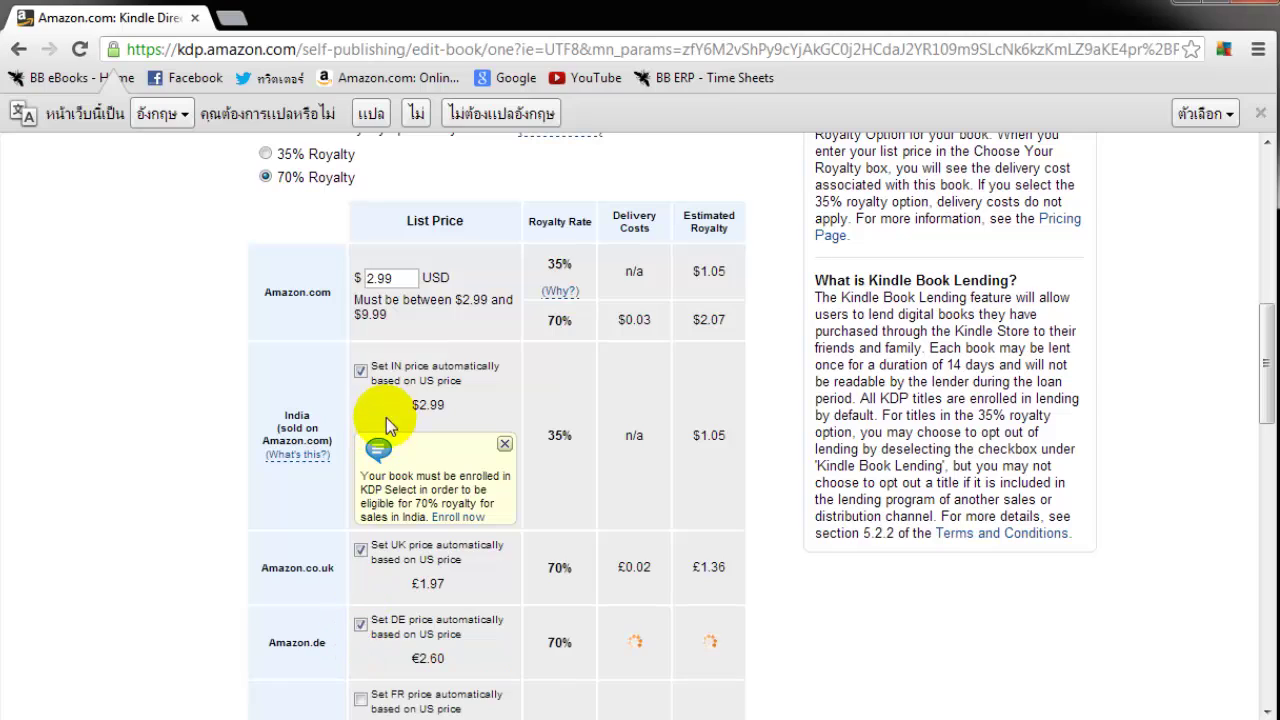
scroll(440, 340, down, 2)
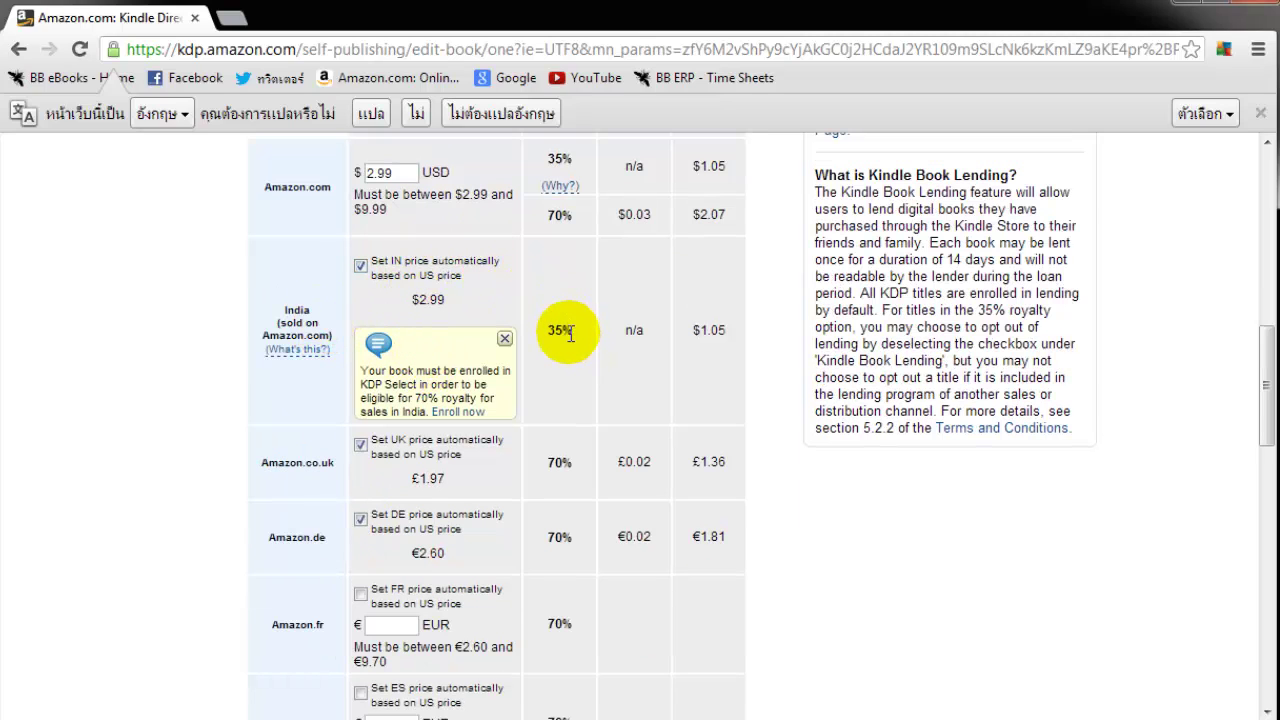
scroll(606, 300, down, 4)
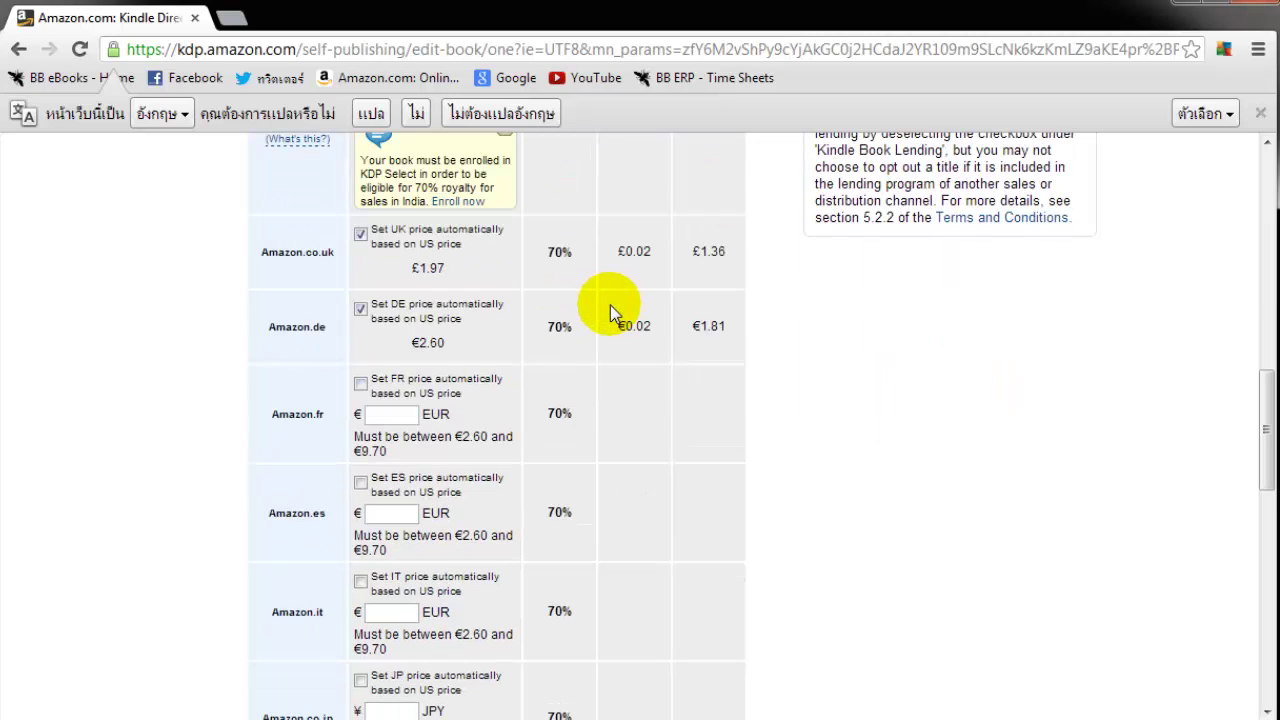
Make the France, Spain, Italy, Japan, Brazil and Canada prices follow the US price.
click(360, 383)
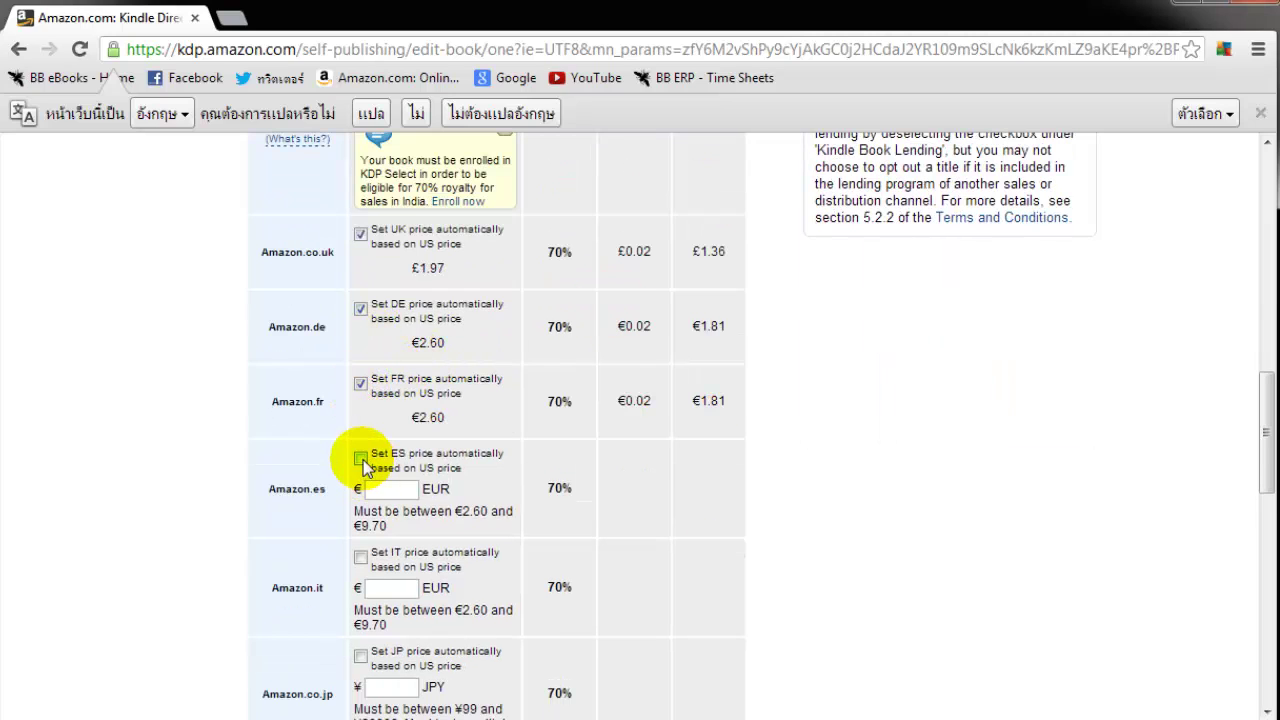
click(360, 458)
click(361, 533)
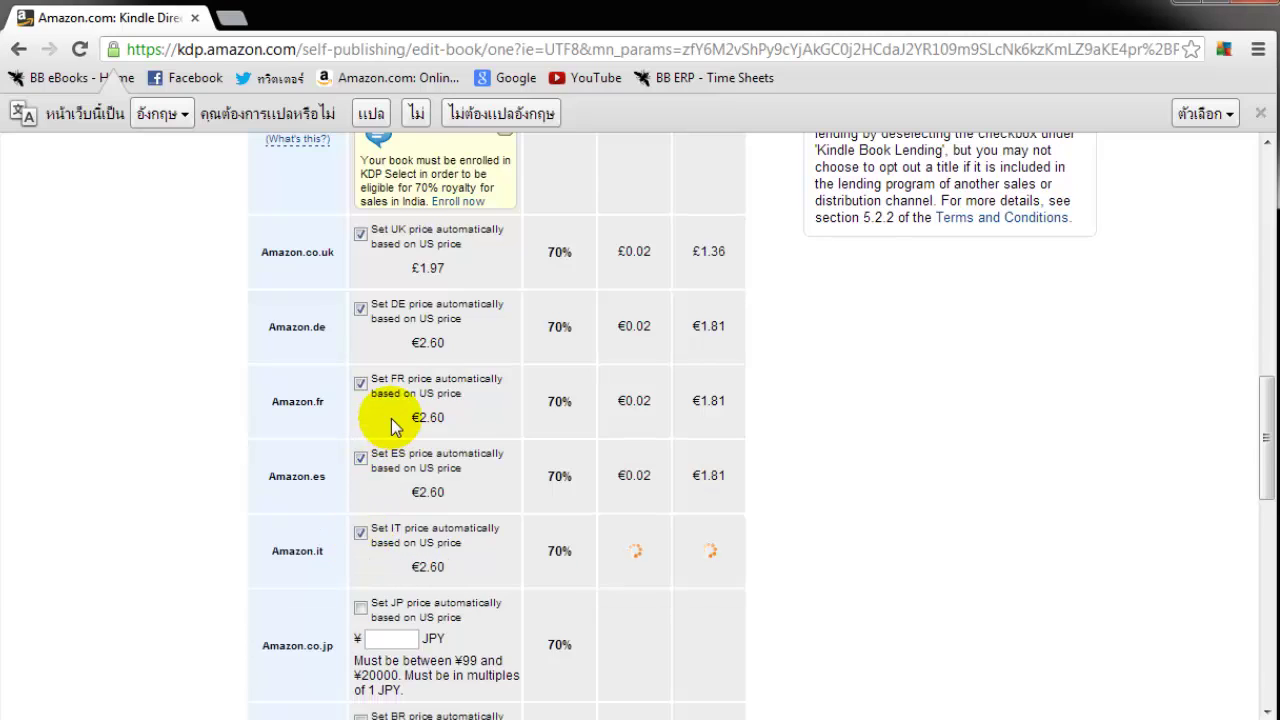
scroll(380, 420, down, 4)
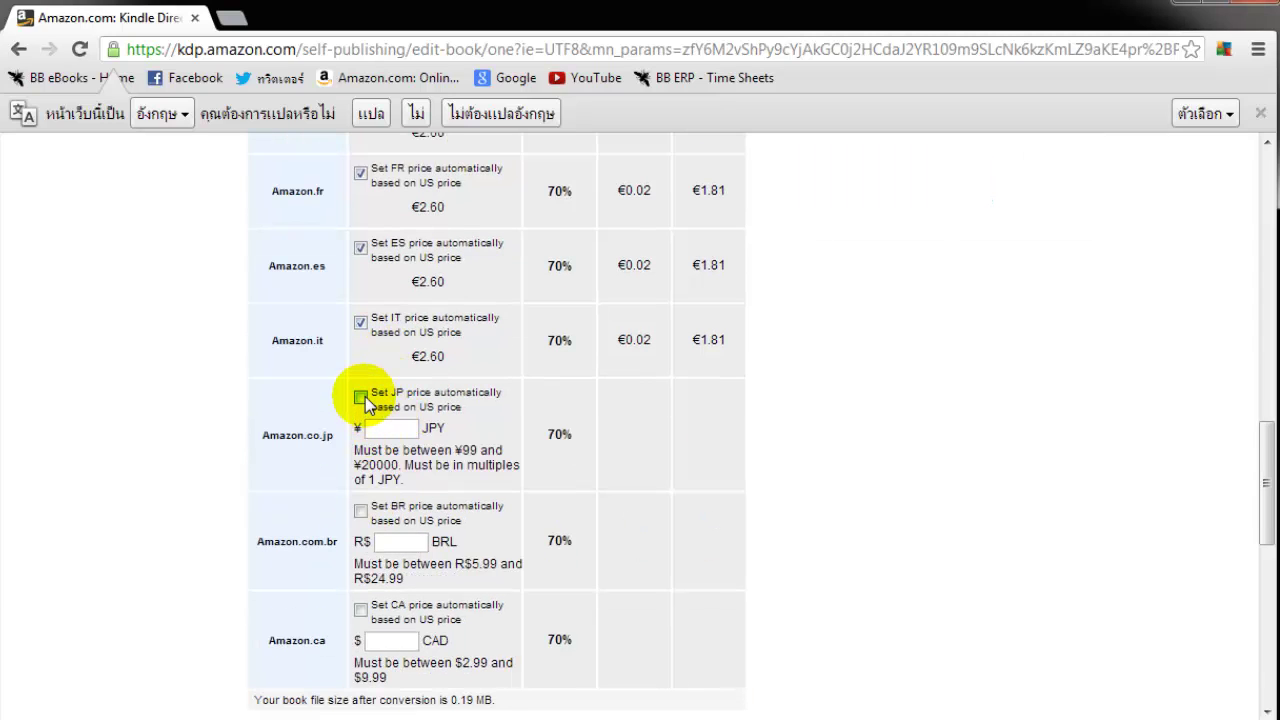
click(361, 397)
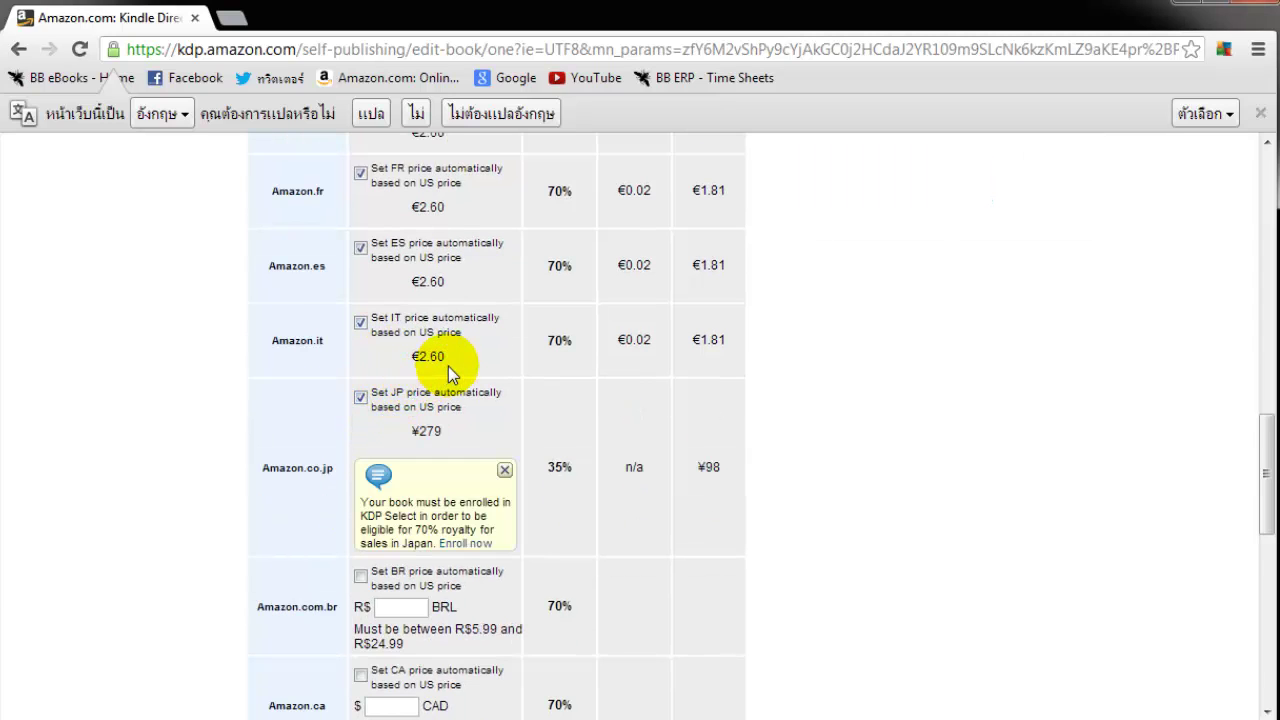
scroll(448, 366, down, 1)
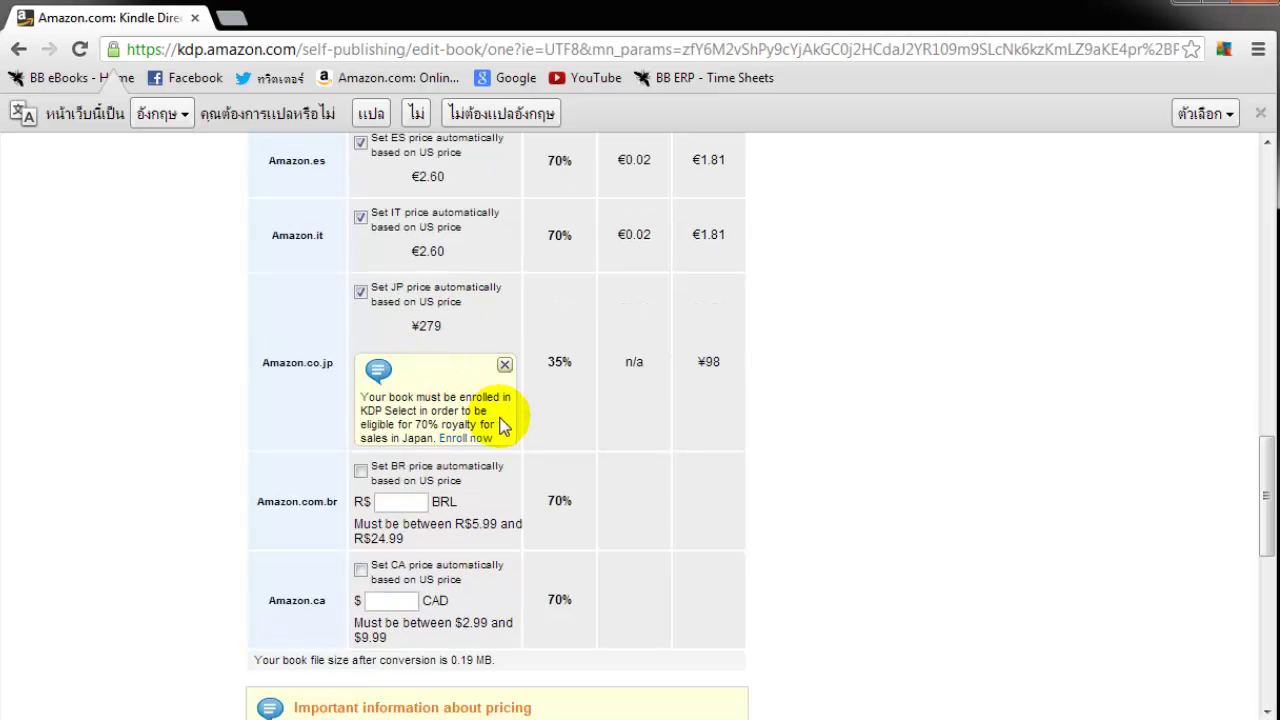
click(361, 470)
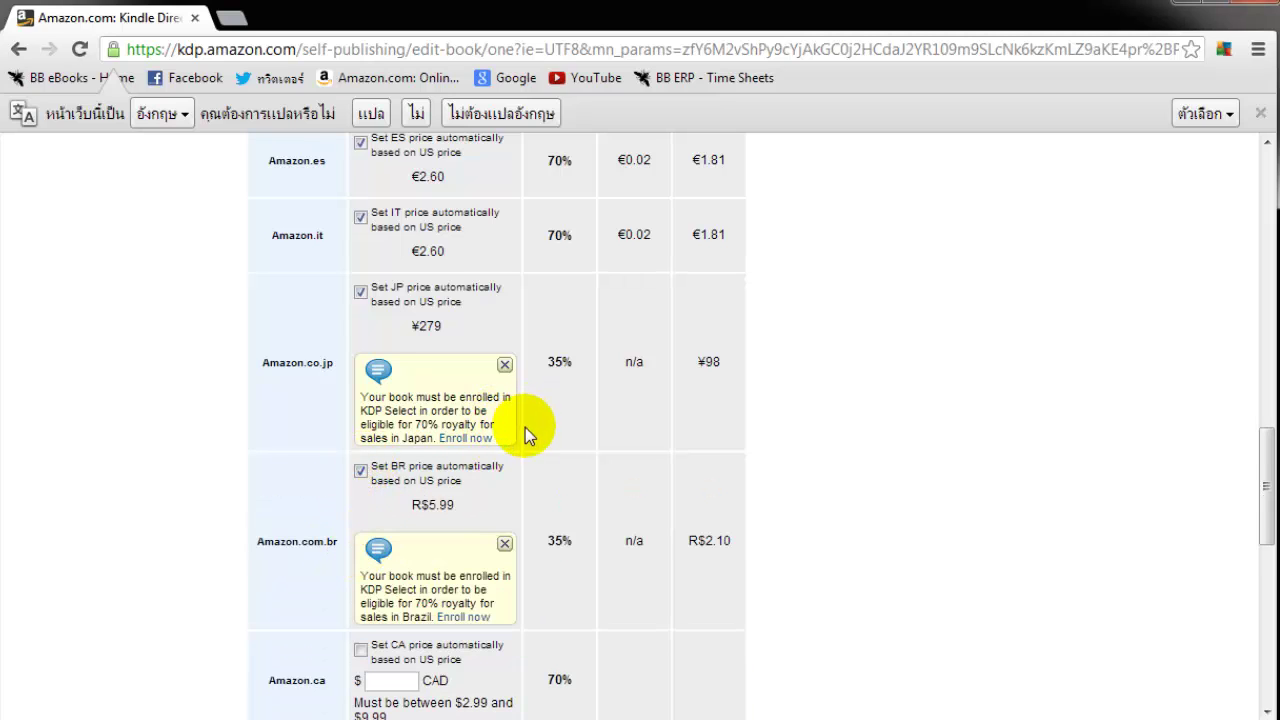
scroll(553, 430, down, 1)
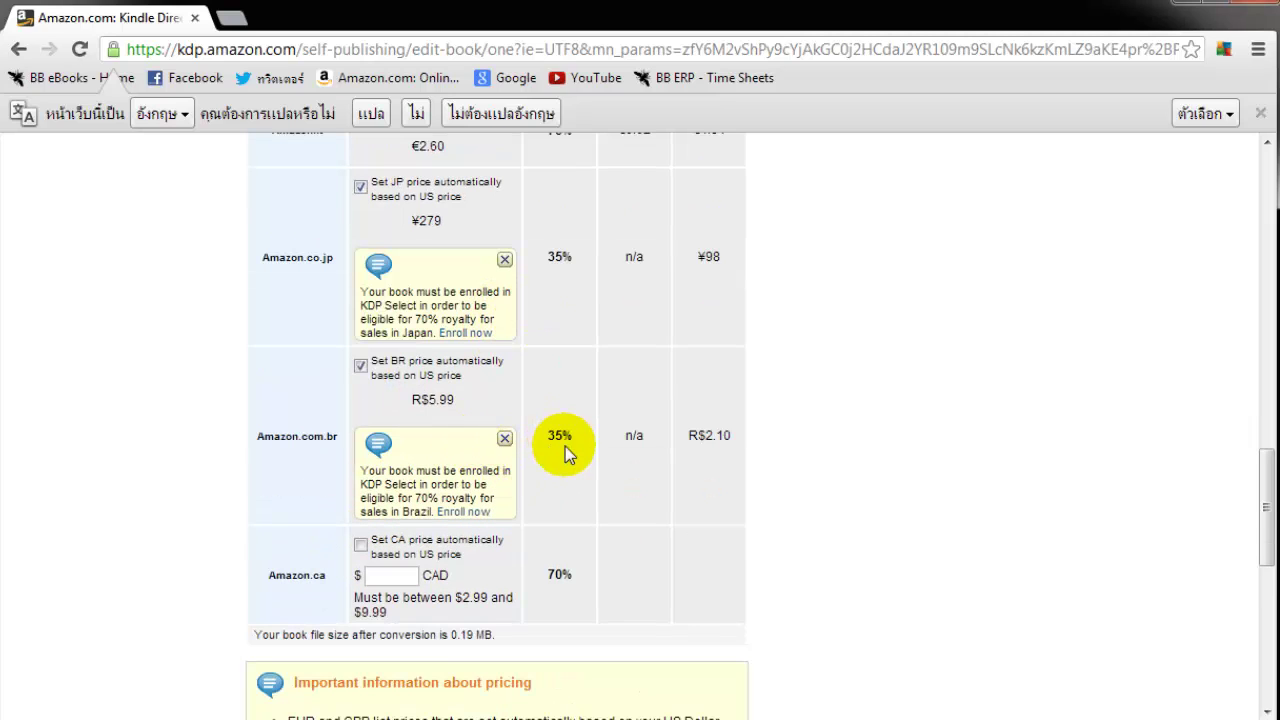
click(360, 545)
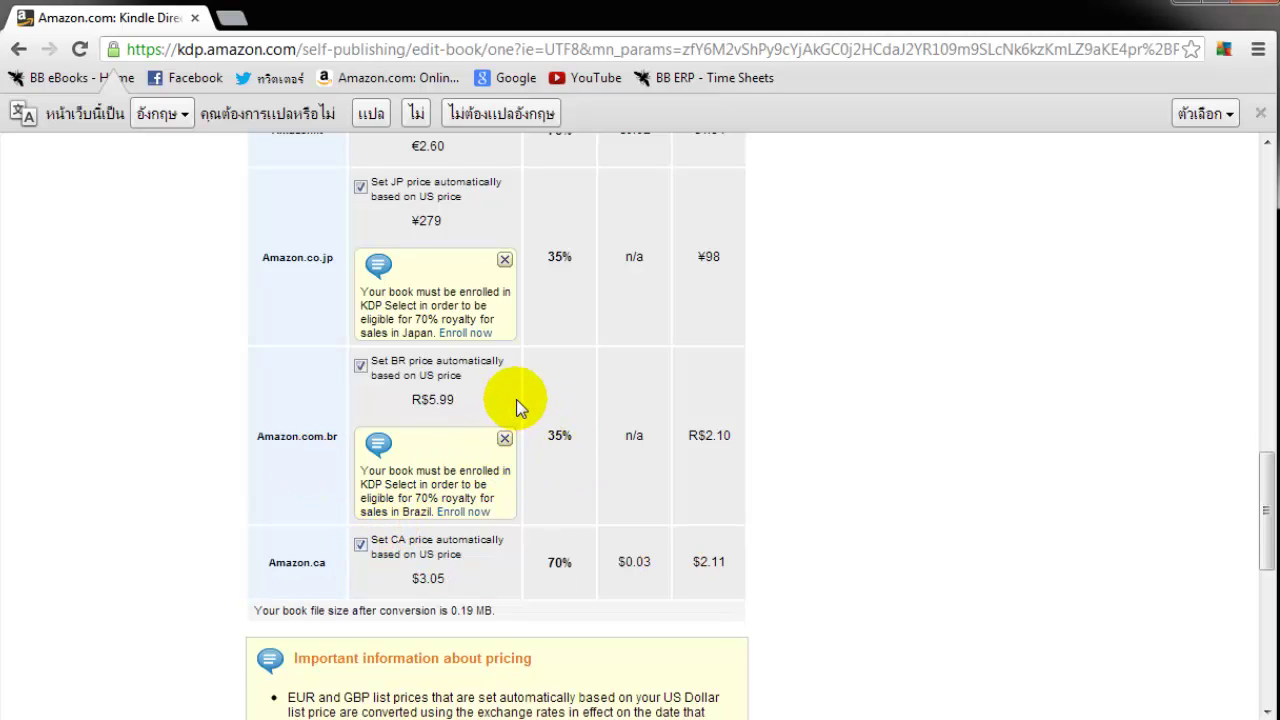
scroll(517, 399, up, 10)
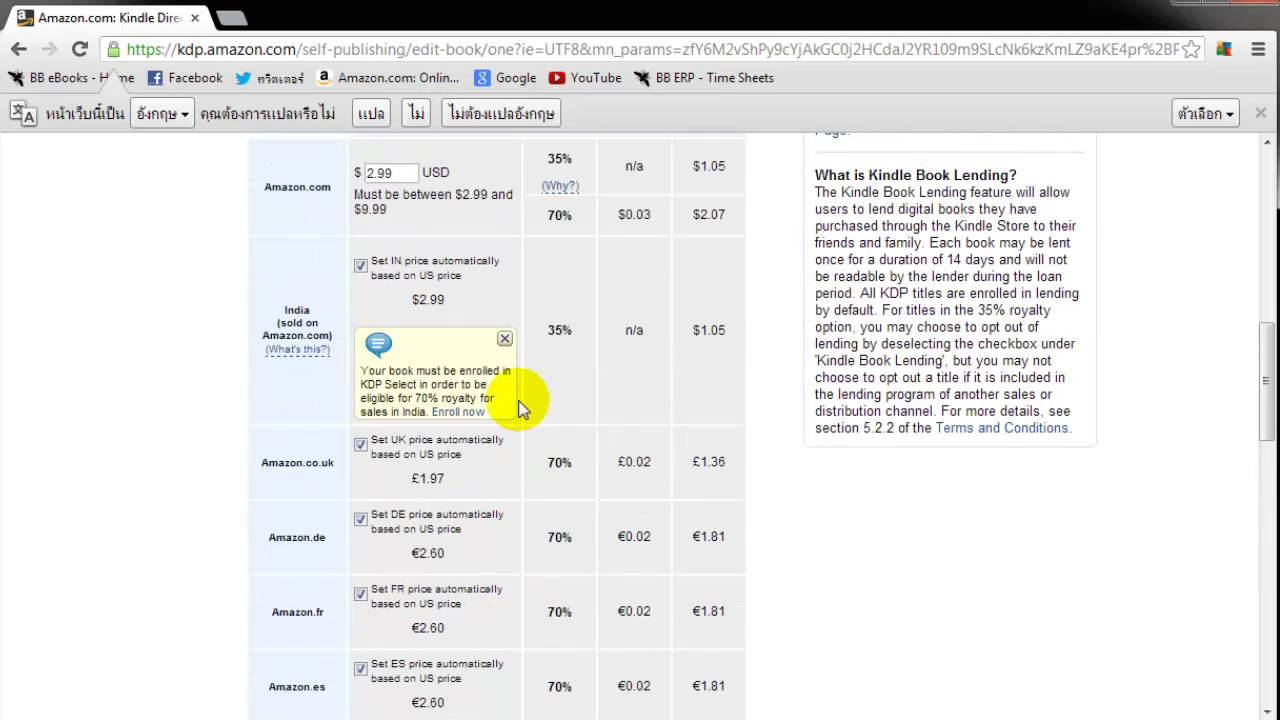
scroll(518, 400, down, 1)
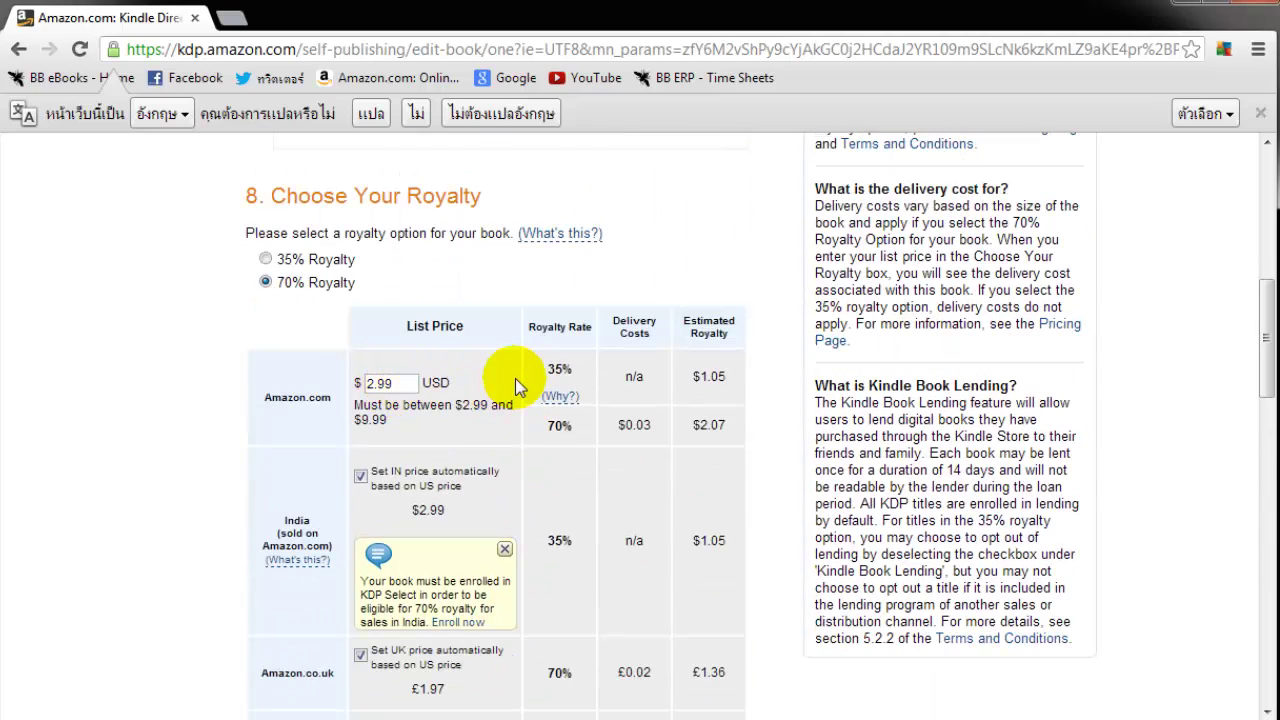
scroll(515, 380, down, 4)
scroll(515, 378, down, 4)
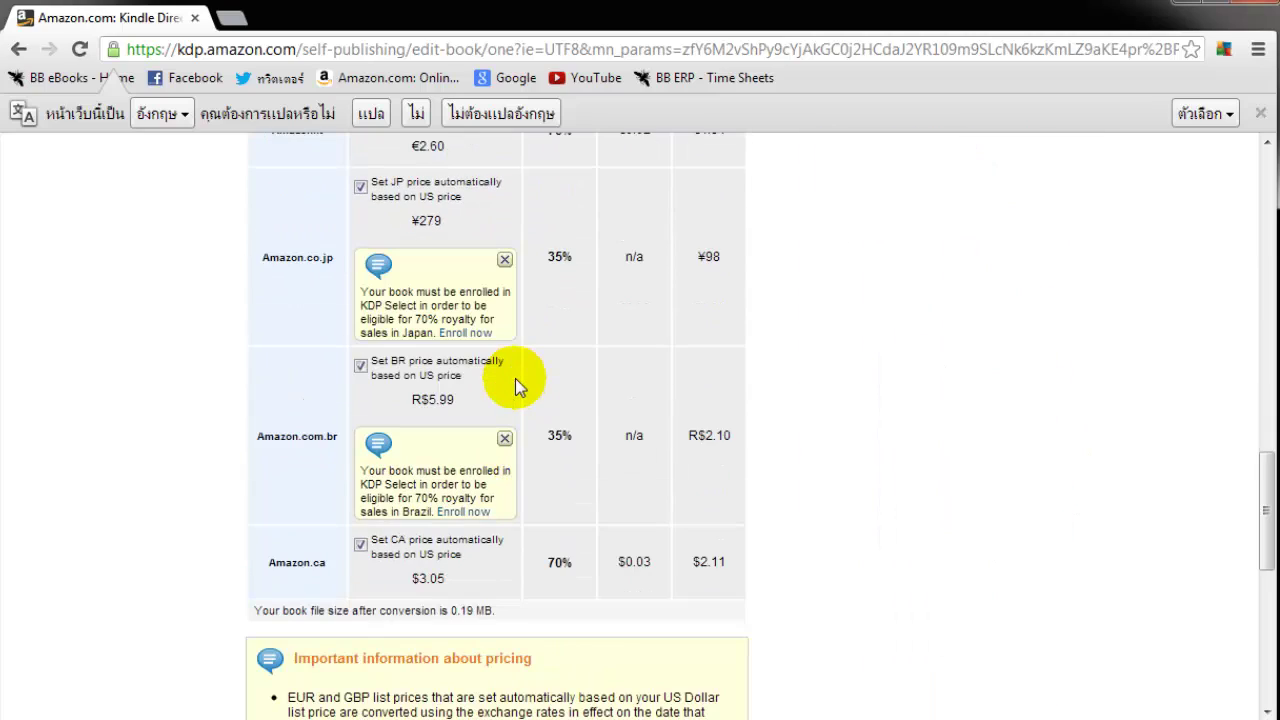
scroll(510, 392, down, 1)
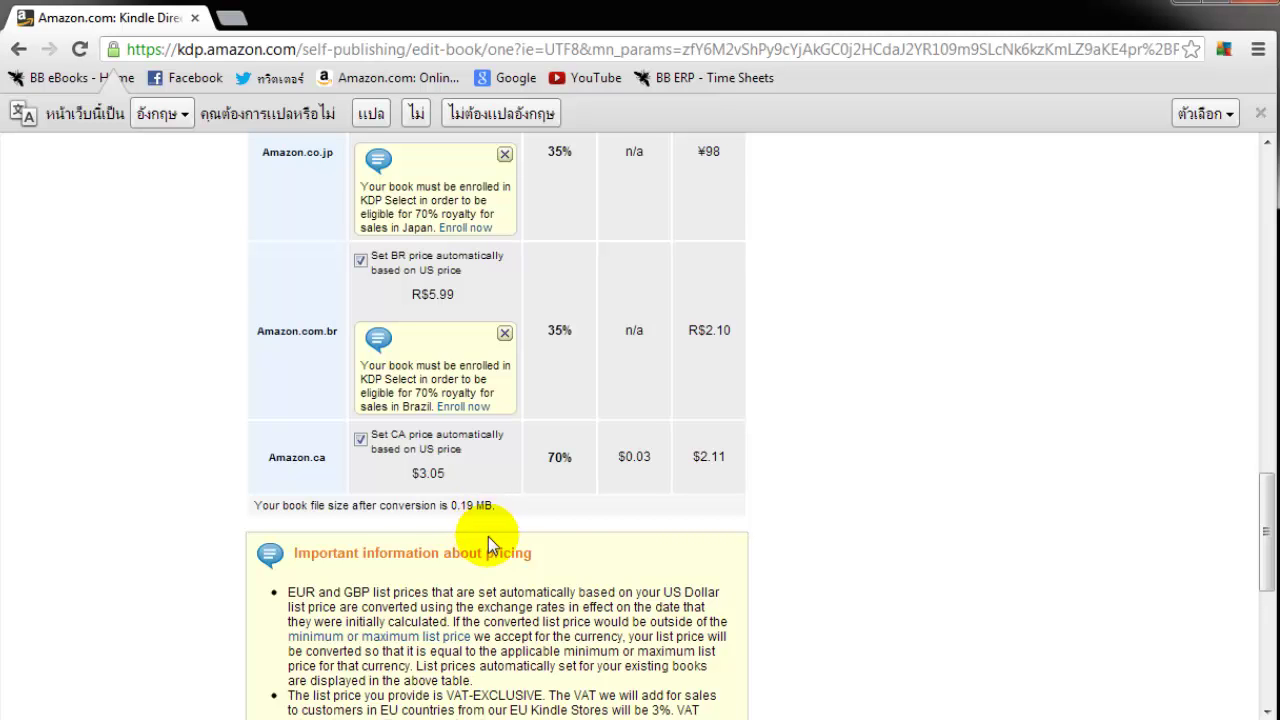
scroll(589, 529, up, 9)
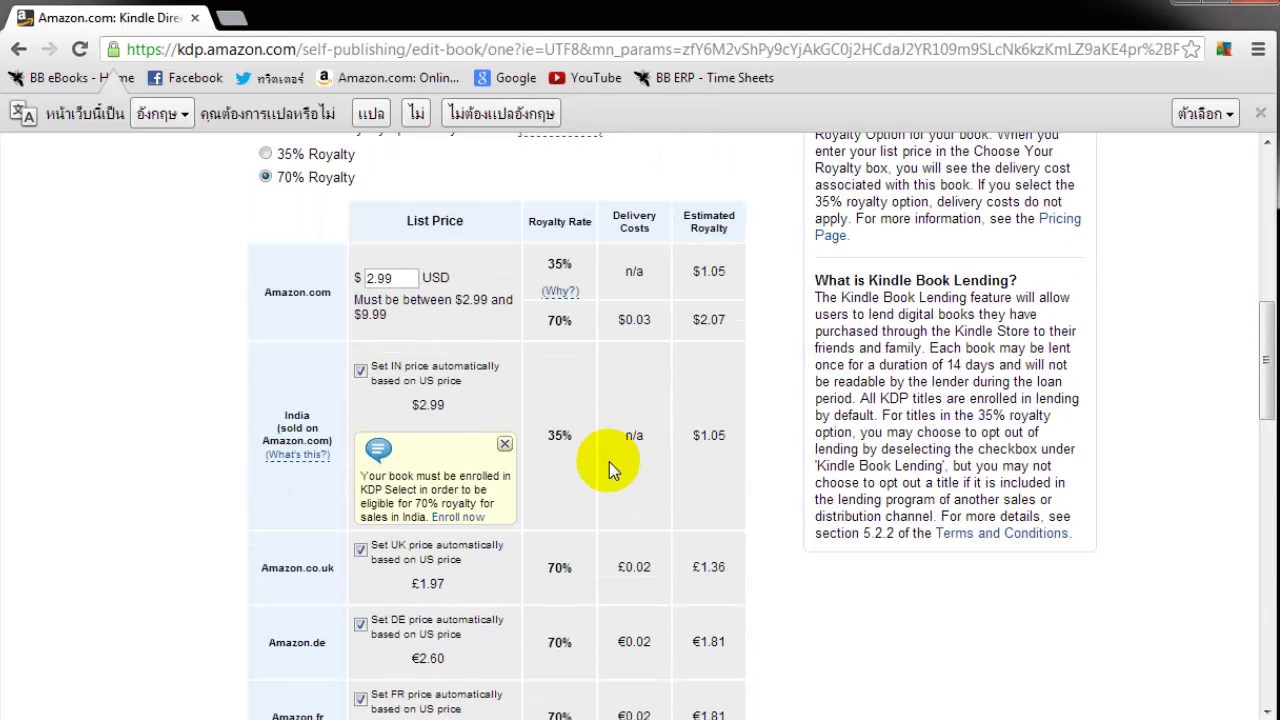
scroll(607, 466, up, 5)
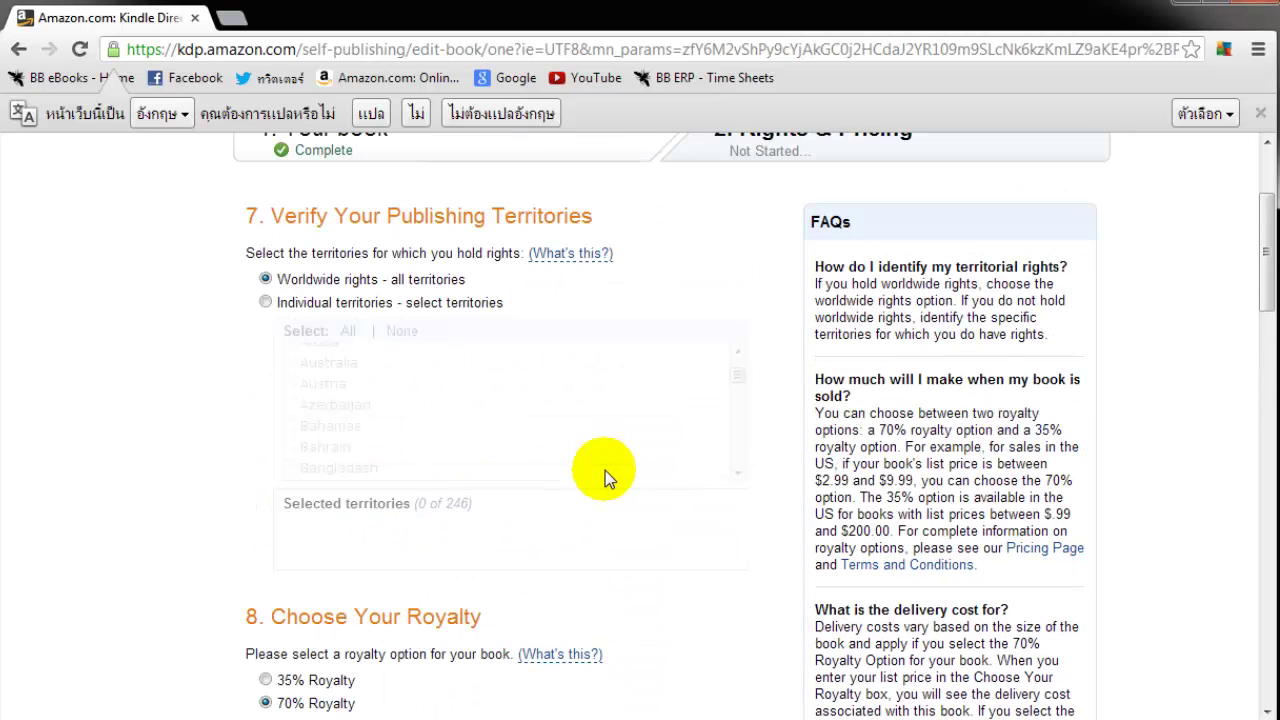
scroll(605, 470, down, 3)
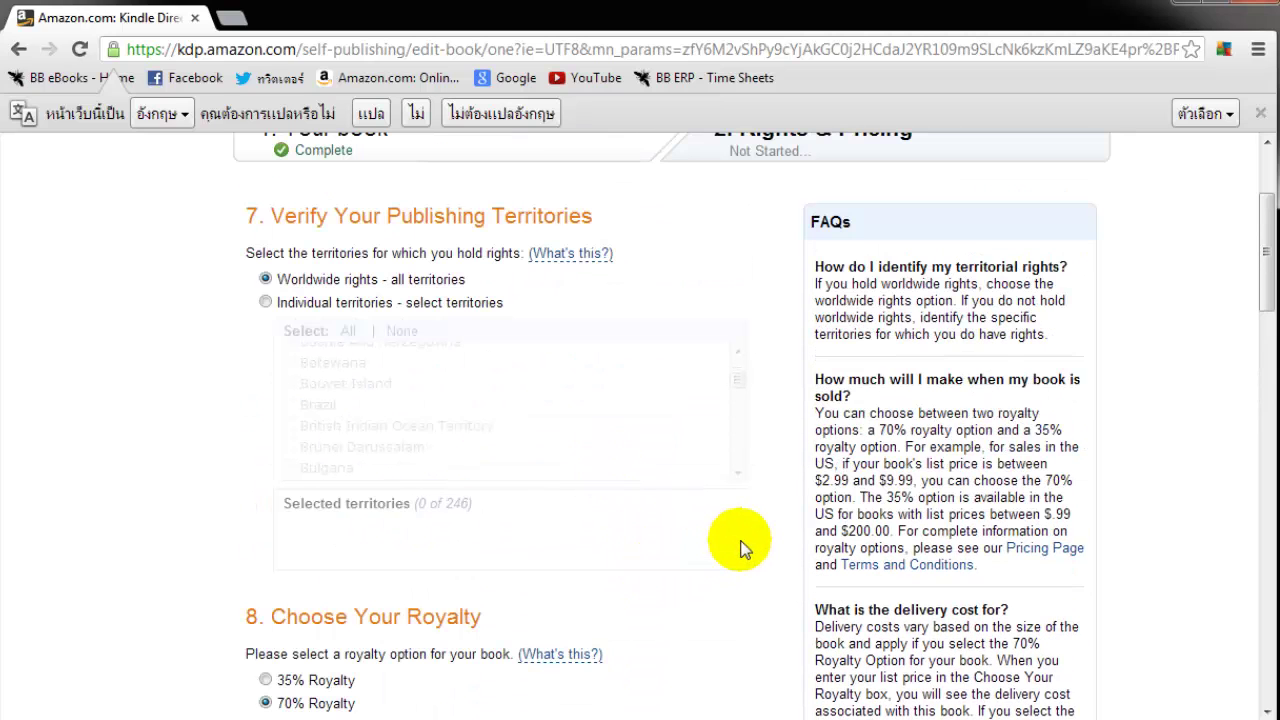
scroll(740, 545, down, 8)
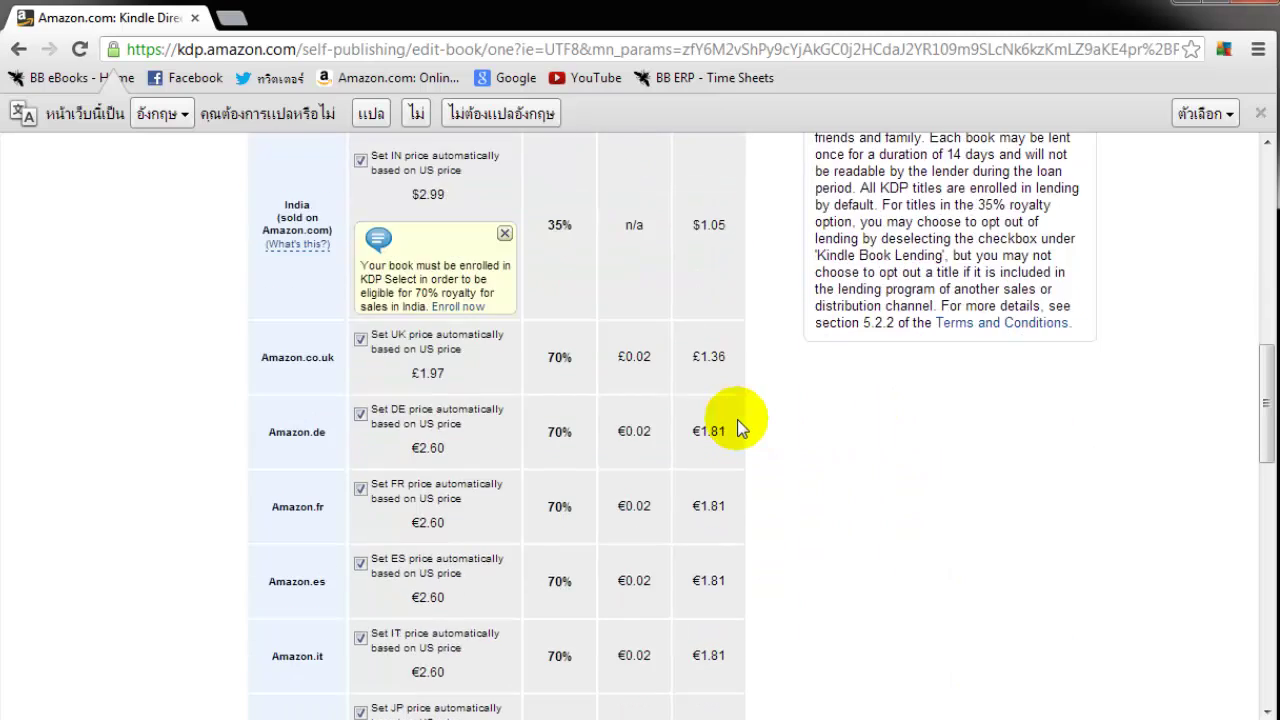
scroll(737, 426, down, 5)
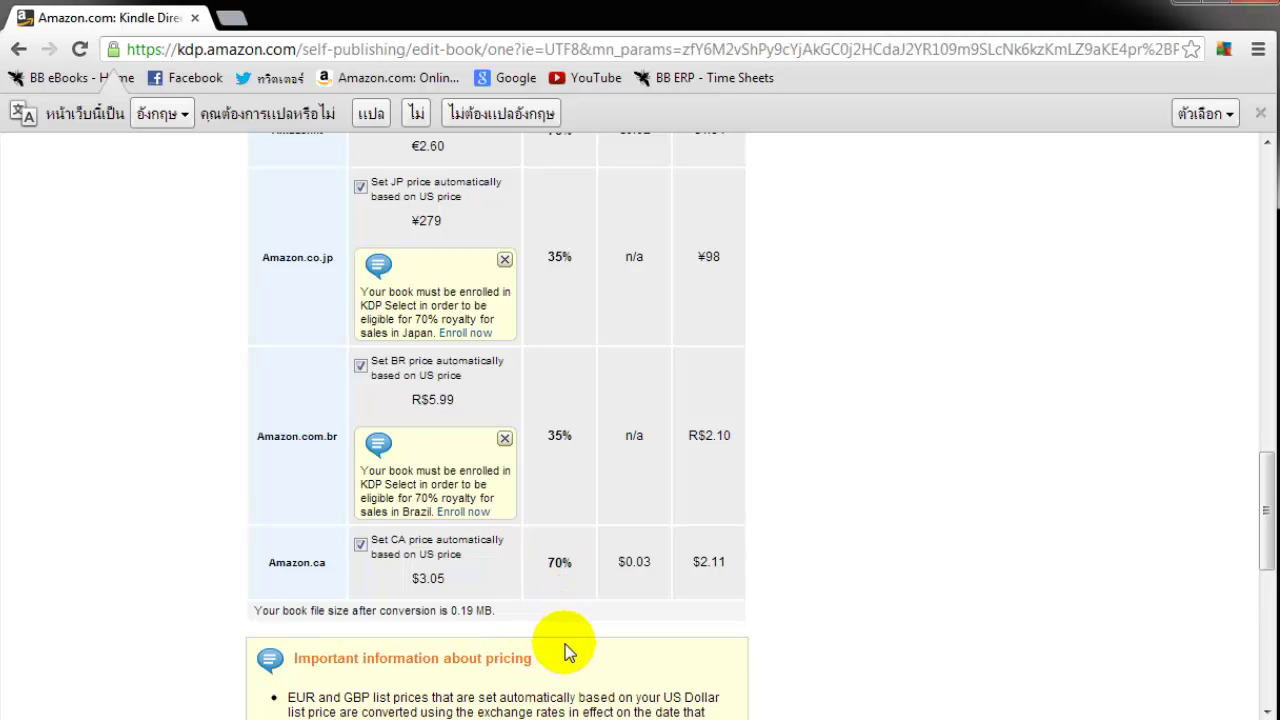
scroll(583, 570, down, 1)
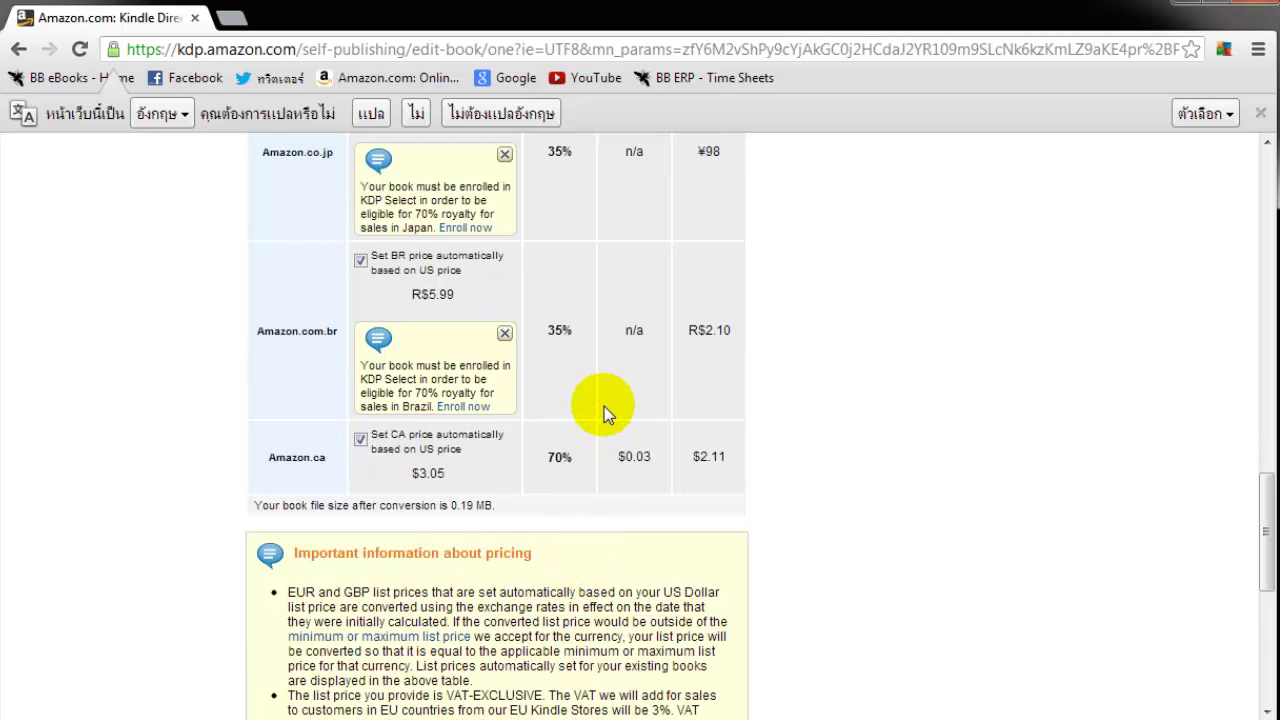
scroll(601, 412, down, 4)
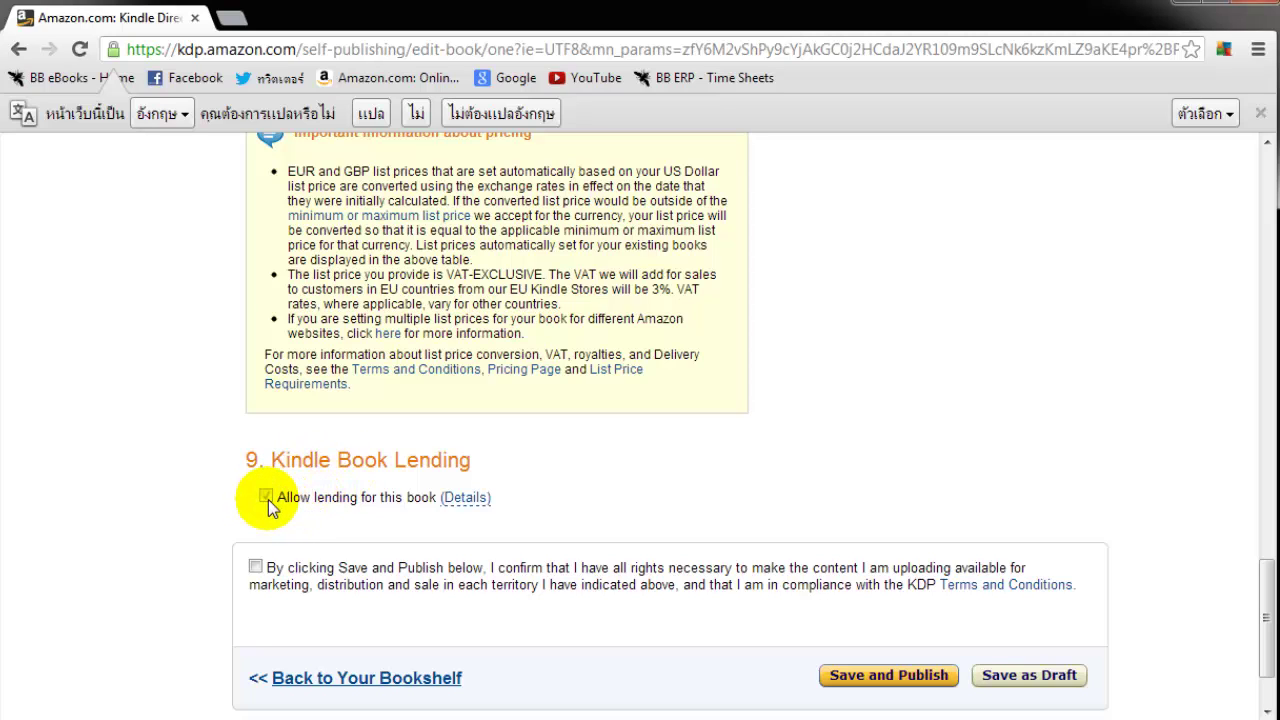
Tick the confirmation that you hold the rights to publish under the KDP terms.
scroll(367, 490, up, 1)
scroll(367, 490, down, 1)
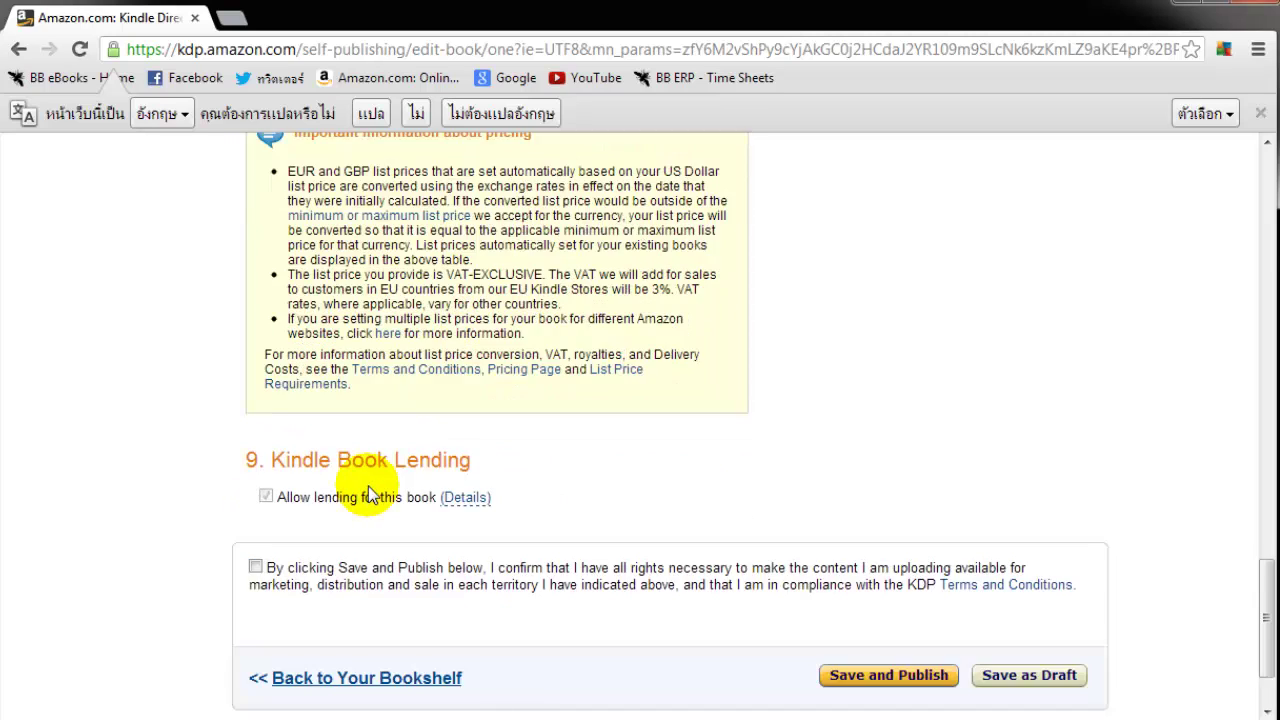
click(256, 566)
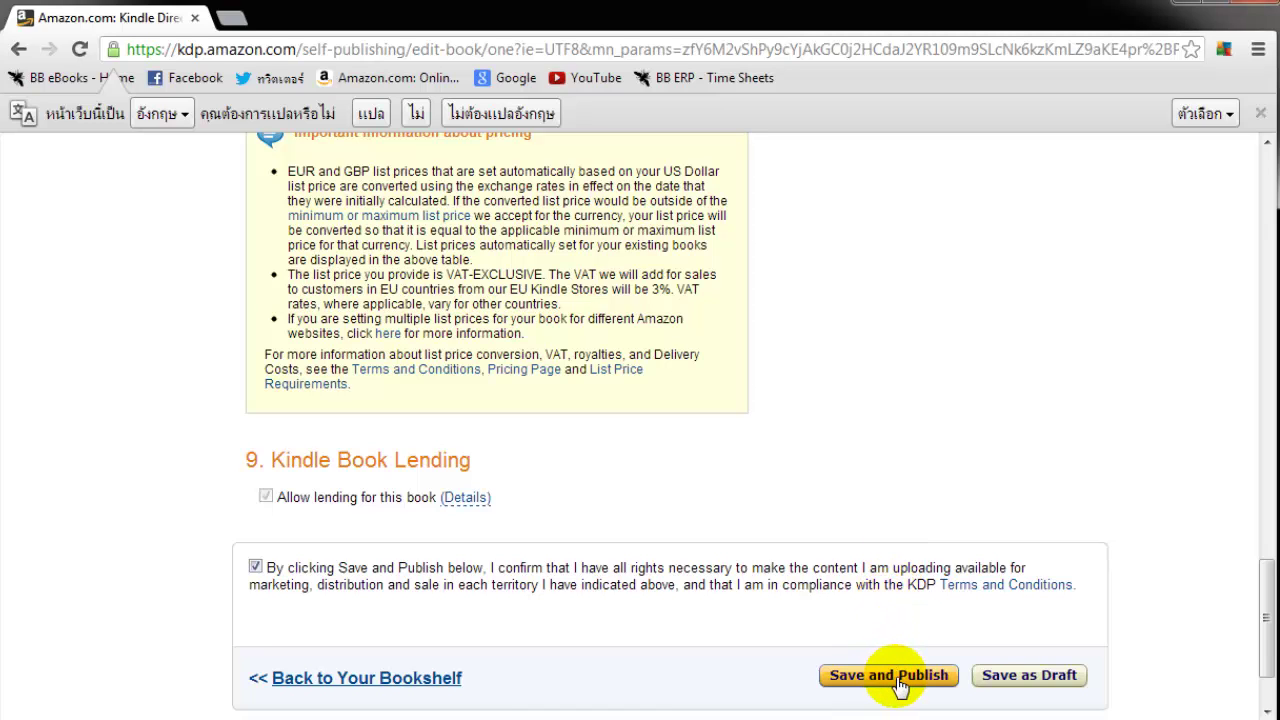
Save and publish Bangkok Curfew.
click(899, 680)
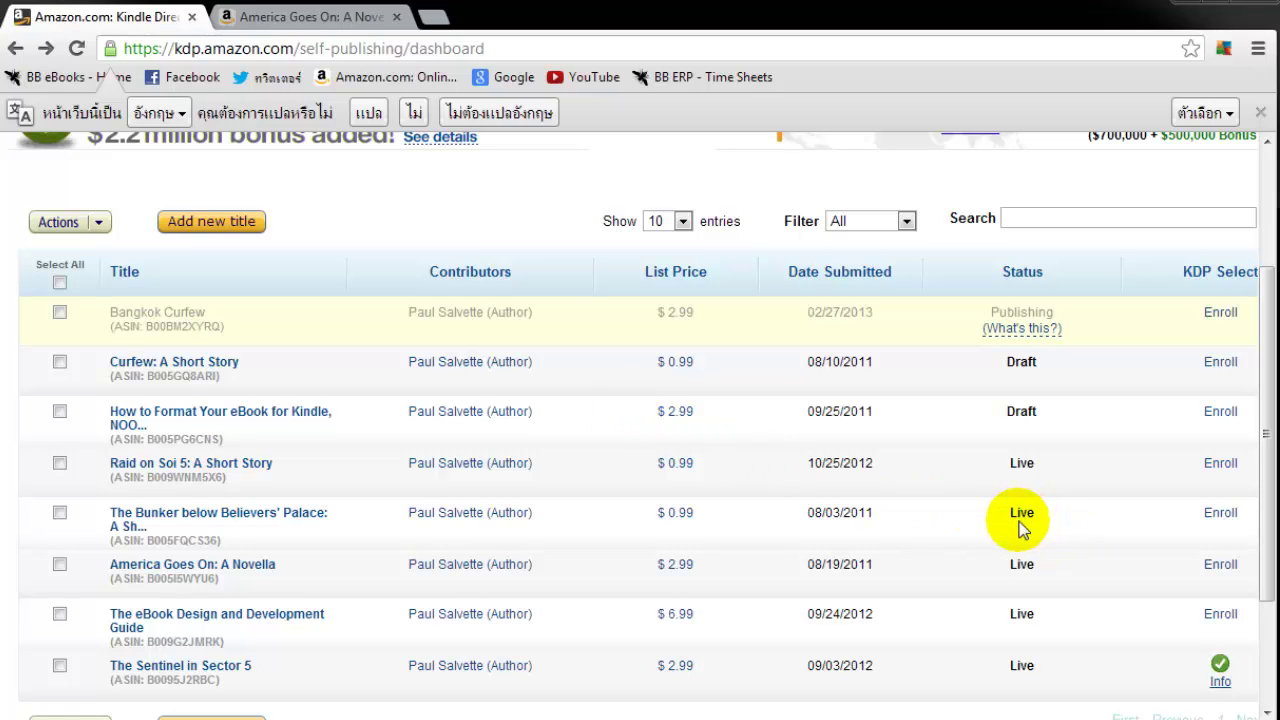
Switch to the America Goes On: A Novella Amazon product page.
click(308, 22)
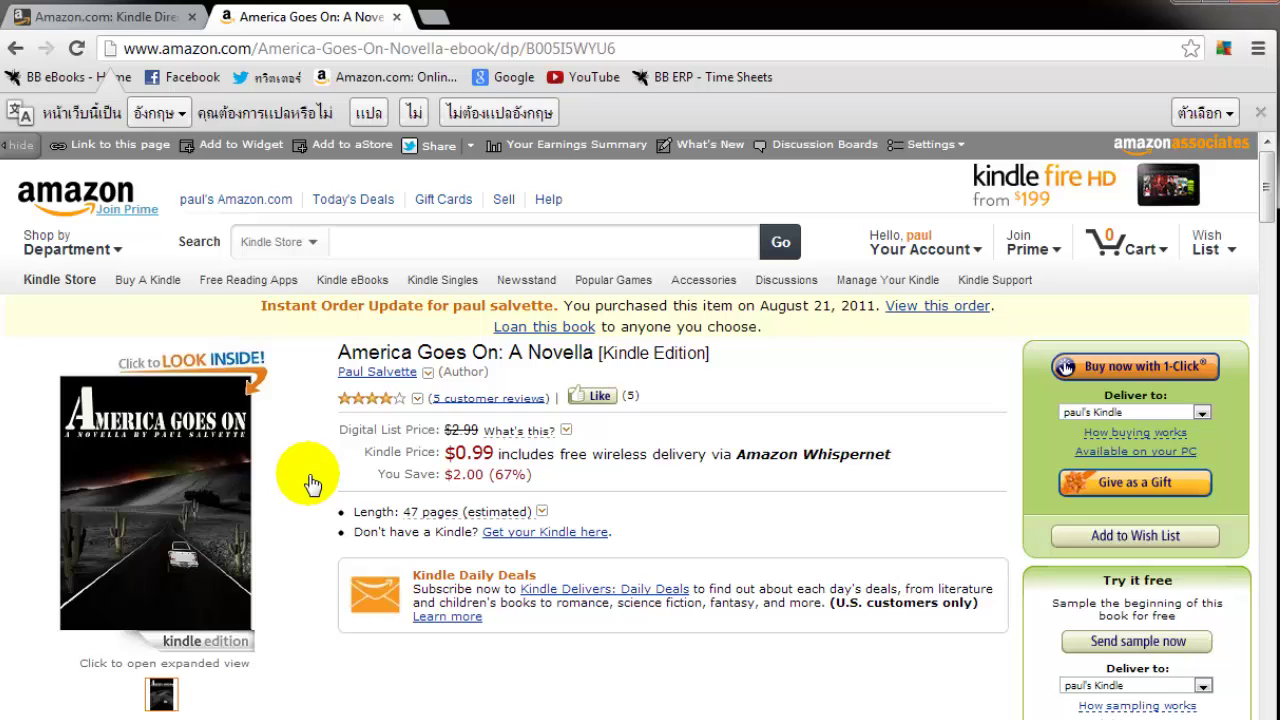
Open the Look Inside reader from the America Goes On cover image.
scroll(312, 484, down, 1)
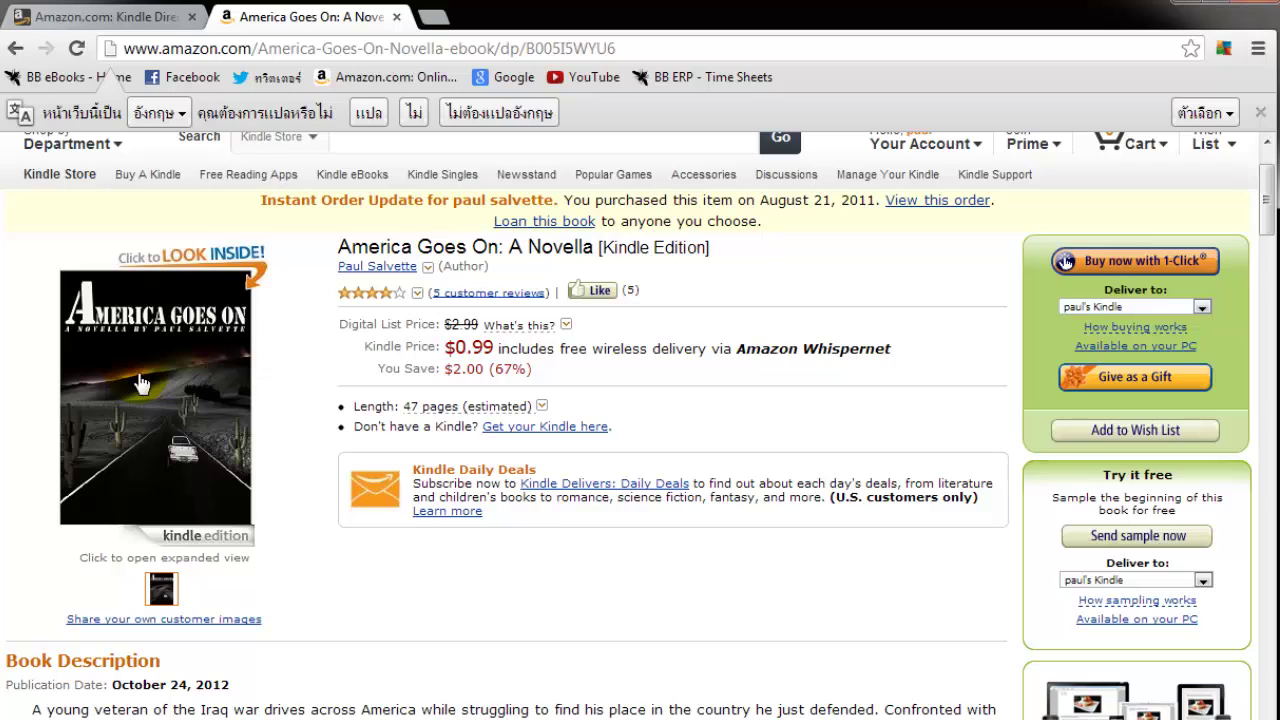
click(124, 266)
Scroll through the America Goes On Look Inside preview, then close the viewer.
click(170, 362)
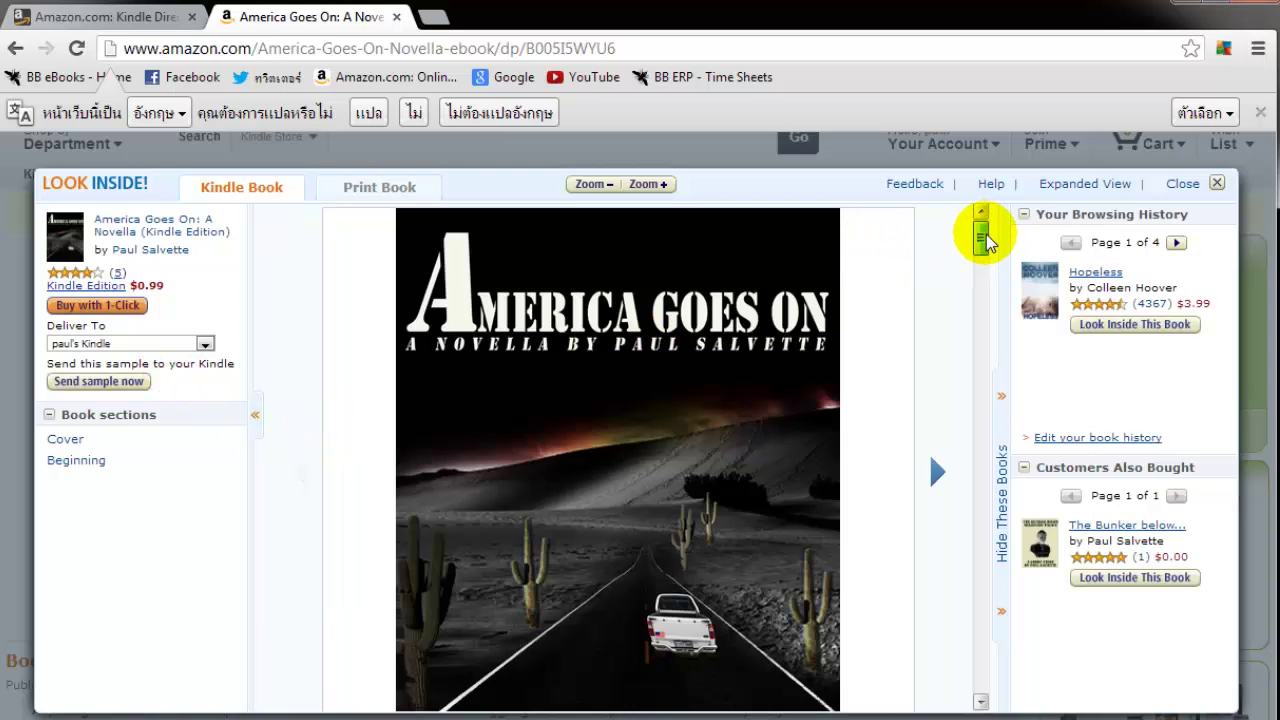
drag(981, 232, 995, 297)
click(1215, 185)
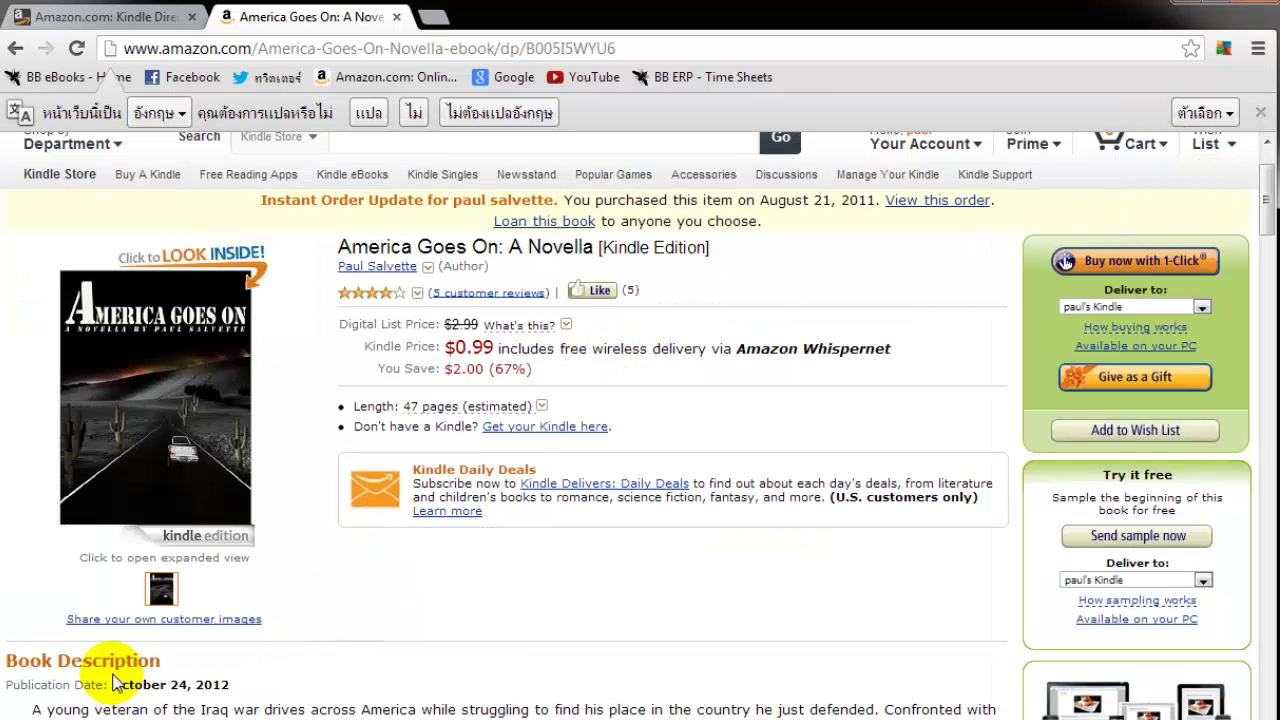
scroll(421, 648, down, 1)
scroll(310, 615, down, 1)
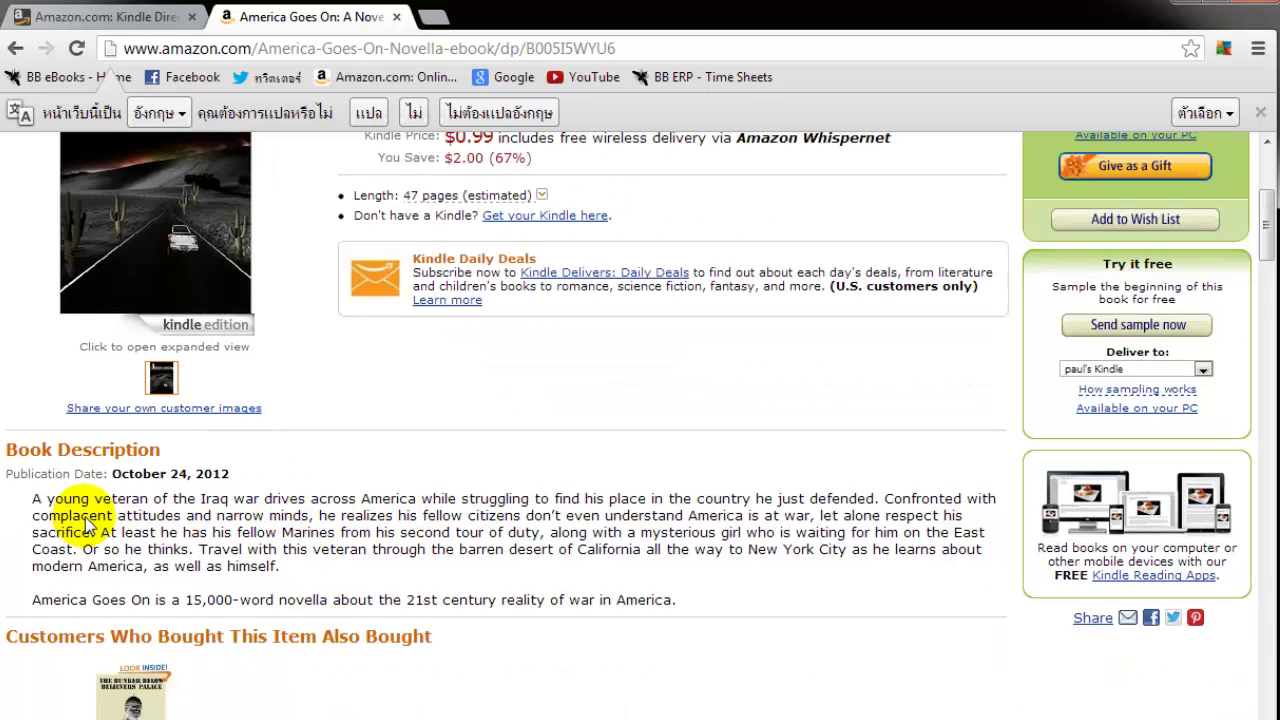
scroll(522, 500, down, 1)
scroll(522, 500, down, 4)
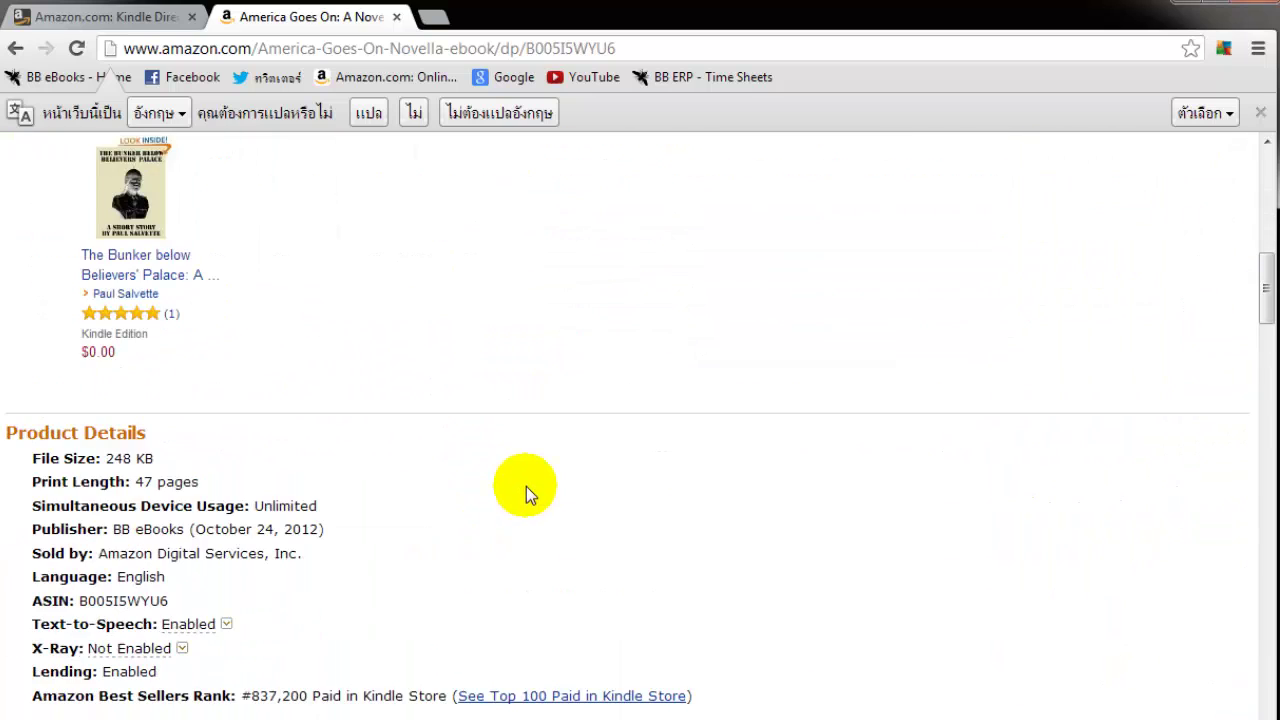
scroll(572, 336, down, 4)
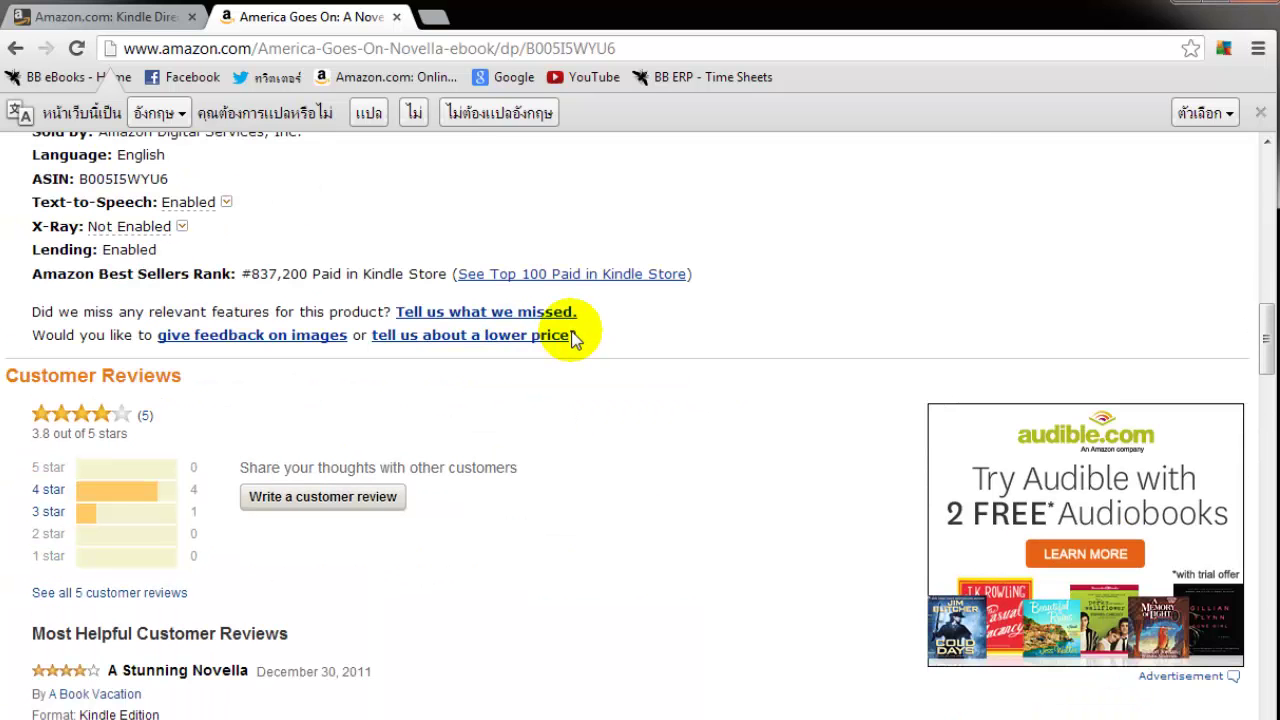
scroll(543, 420, down, 7)
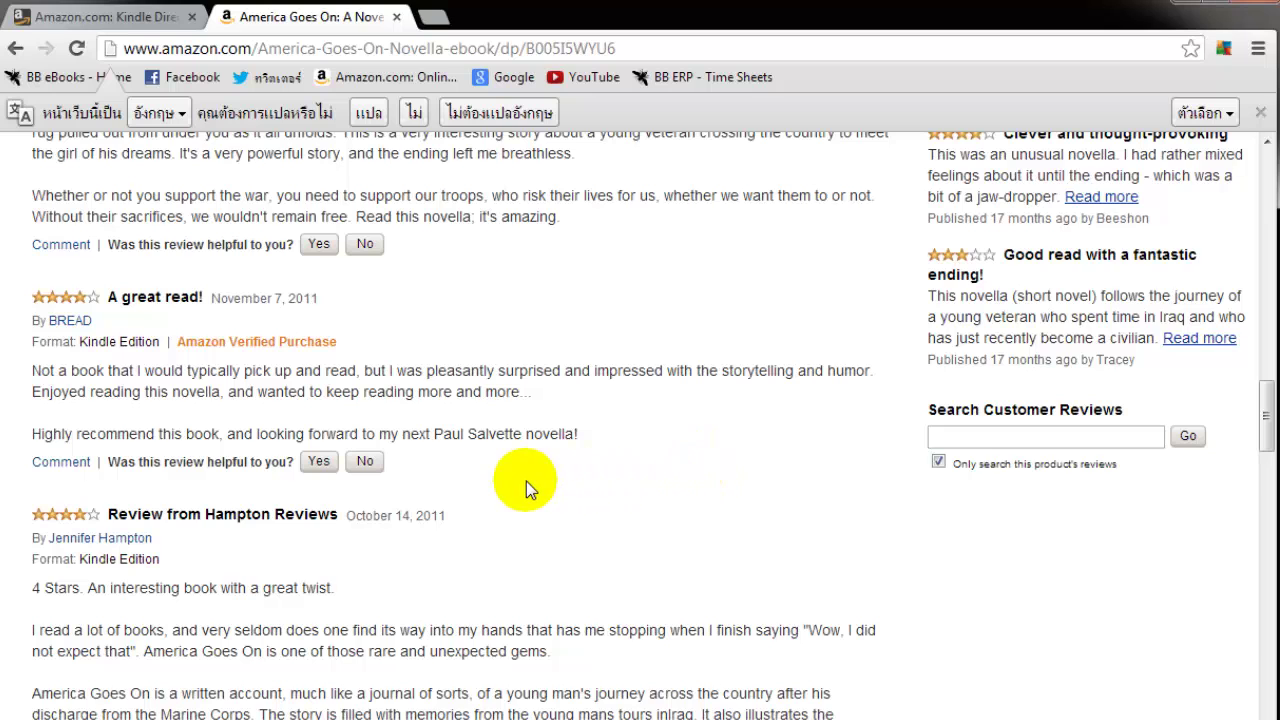
scroll(526, 481, up, 2)
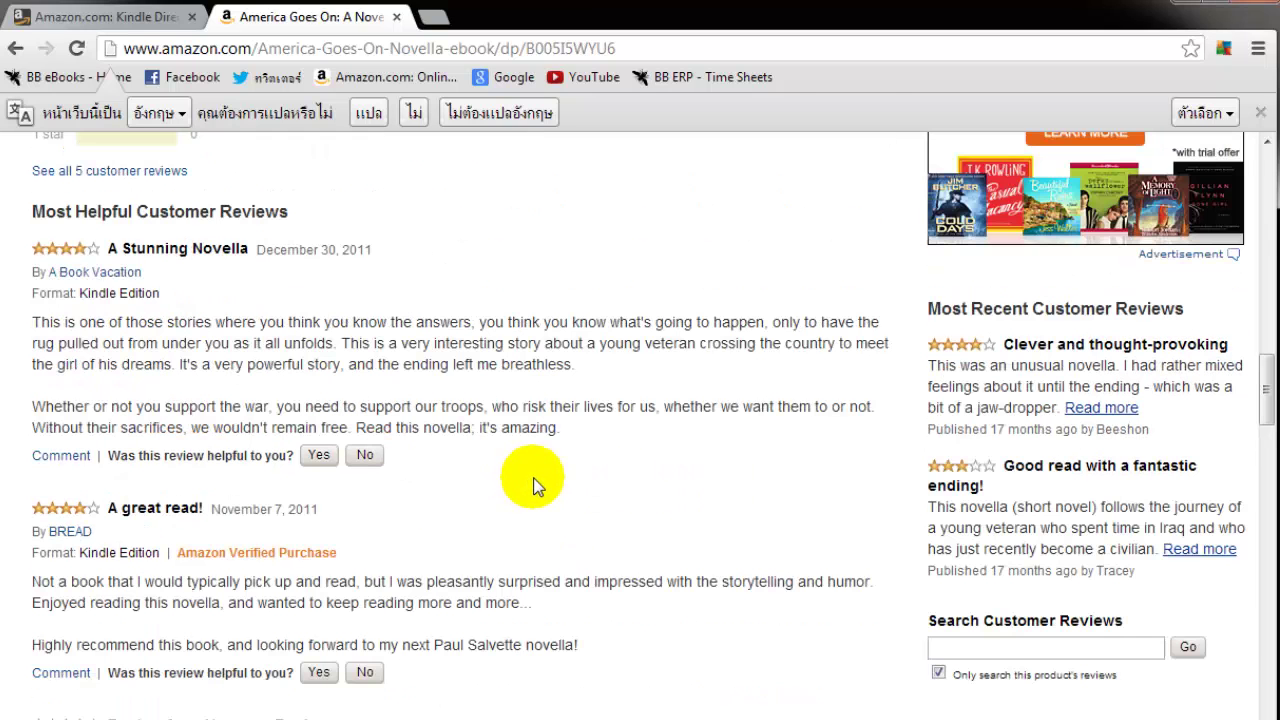
scroll(563, 478, up, 13)
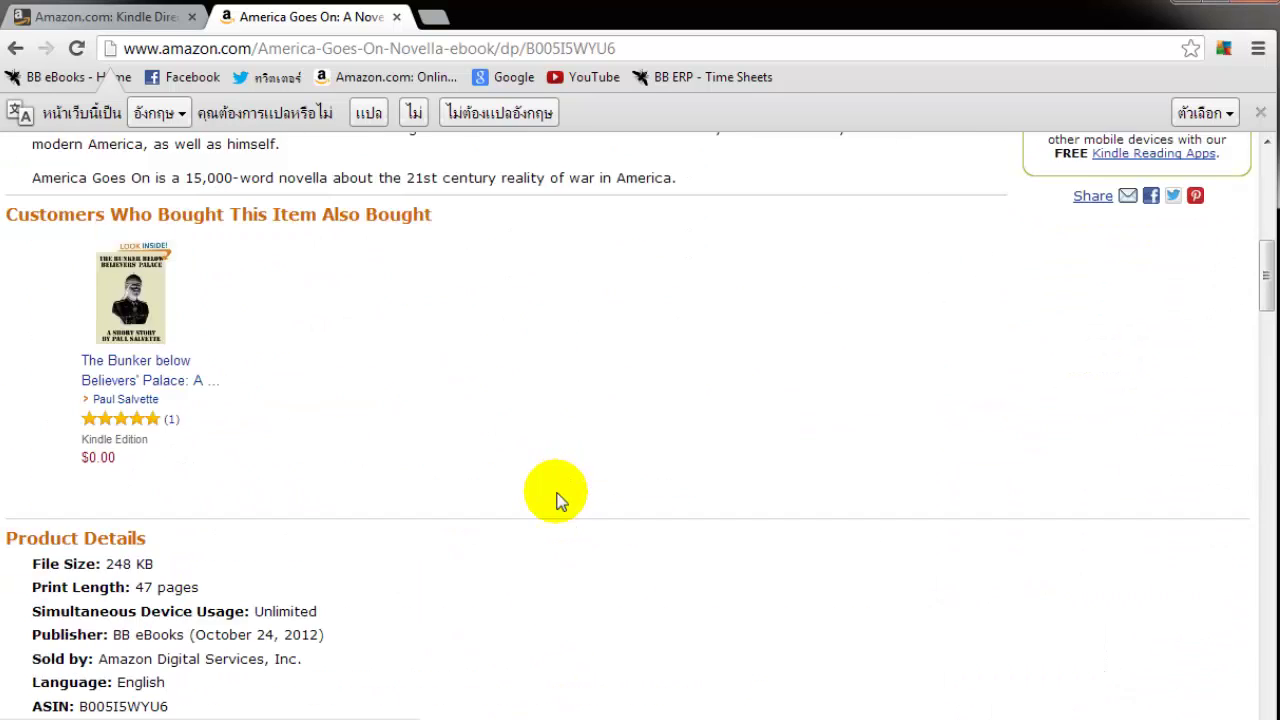
scroll(557, 500, up, 2)
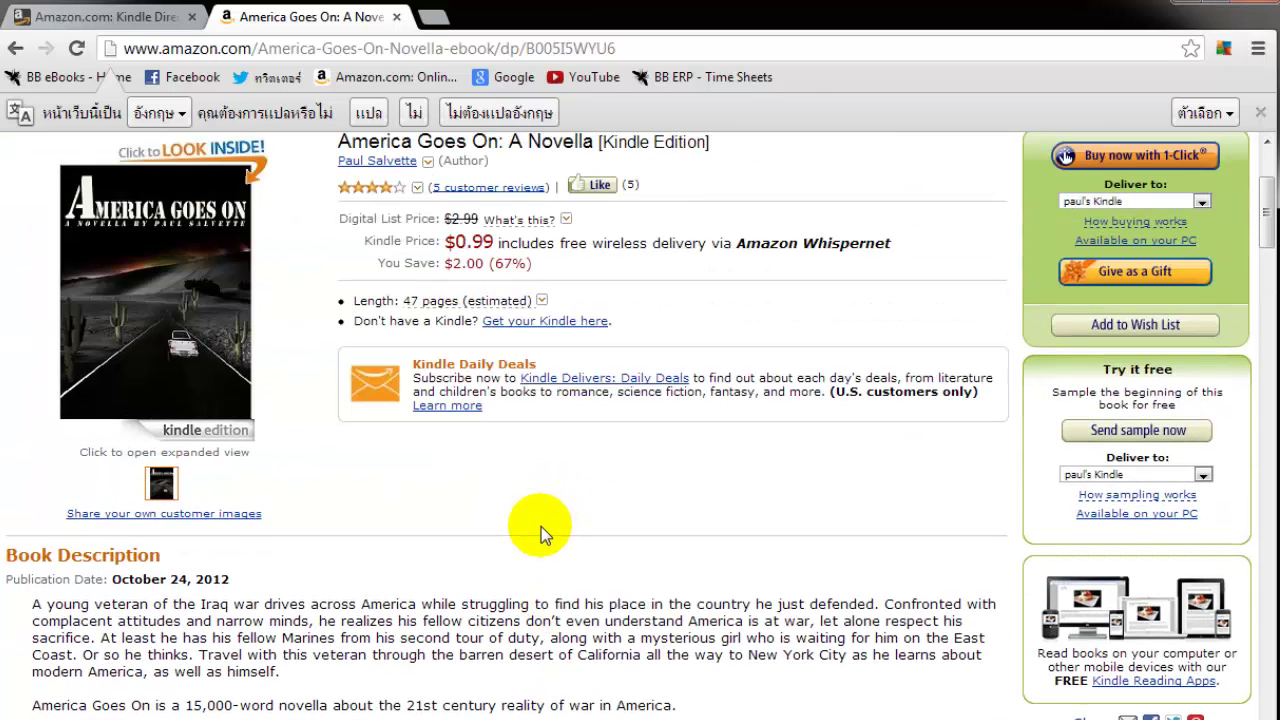
scroll(541, 526, up, 1)
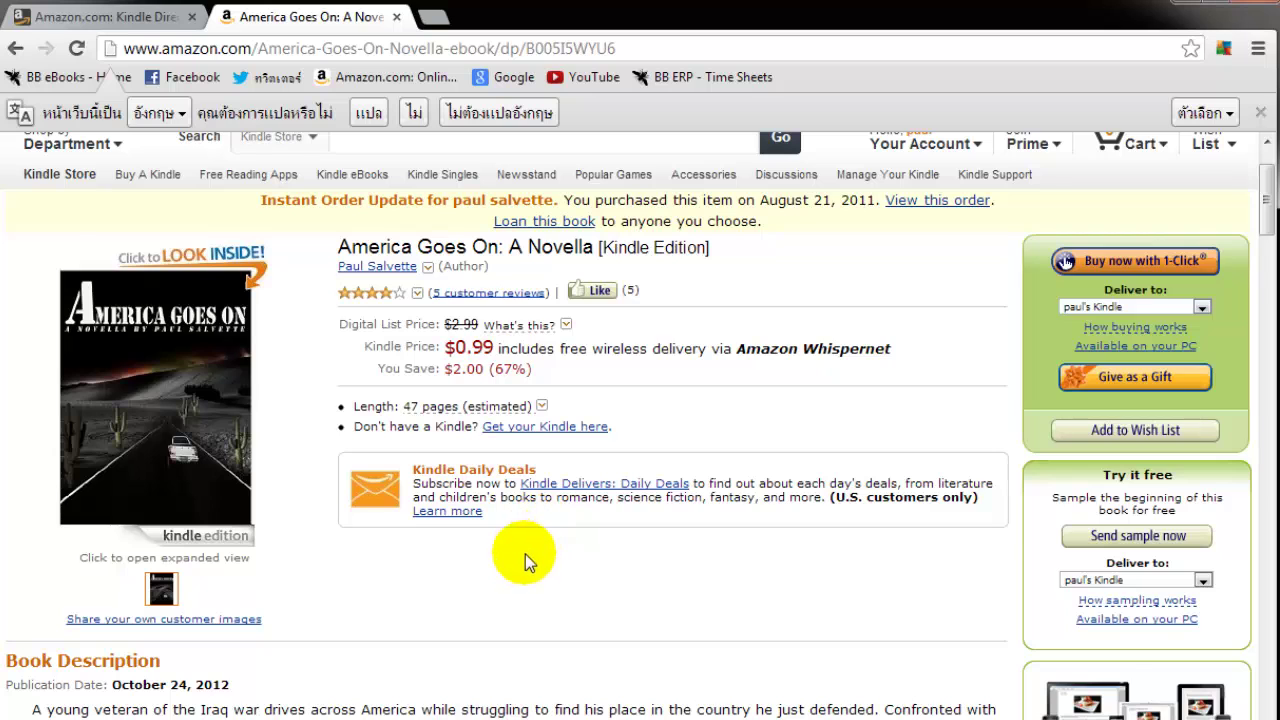
scroll(523, 560, up, 1)
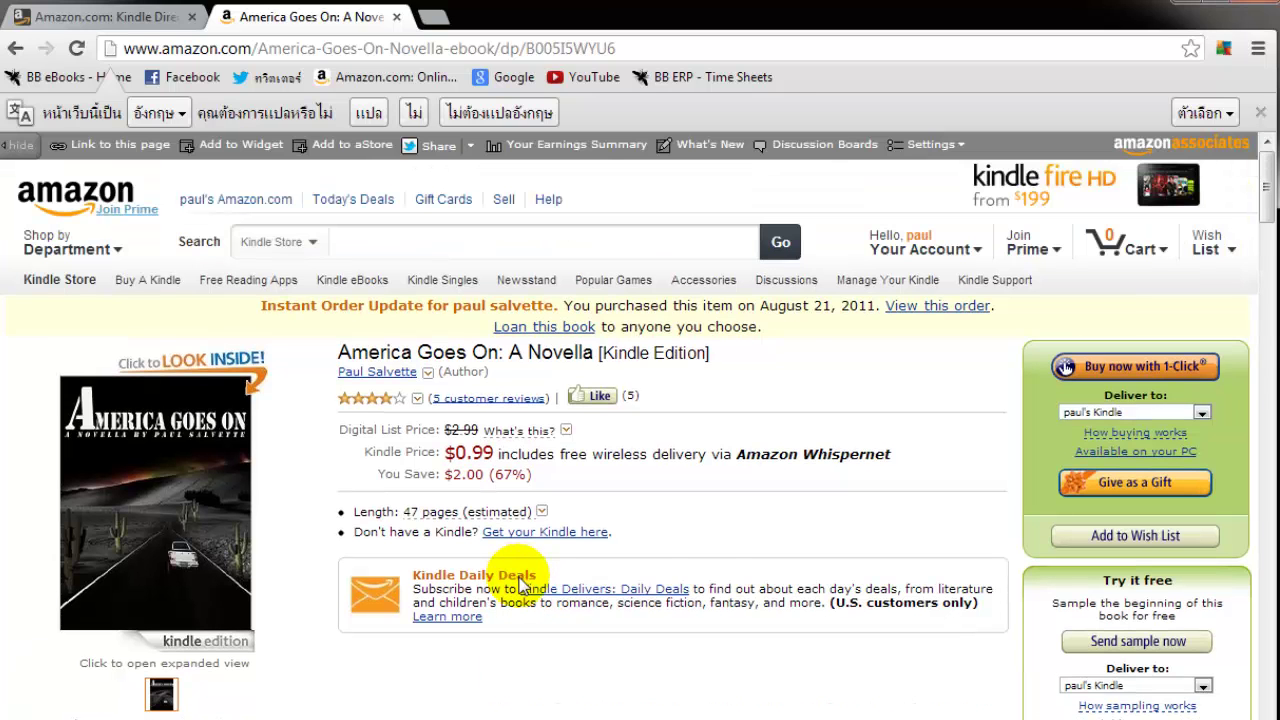
Open America Goes On: A Novella's edit form from the KDP bookshelf.
click(100, 20)
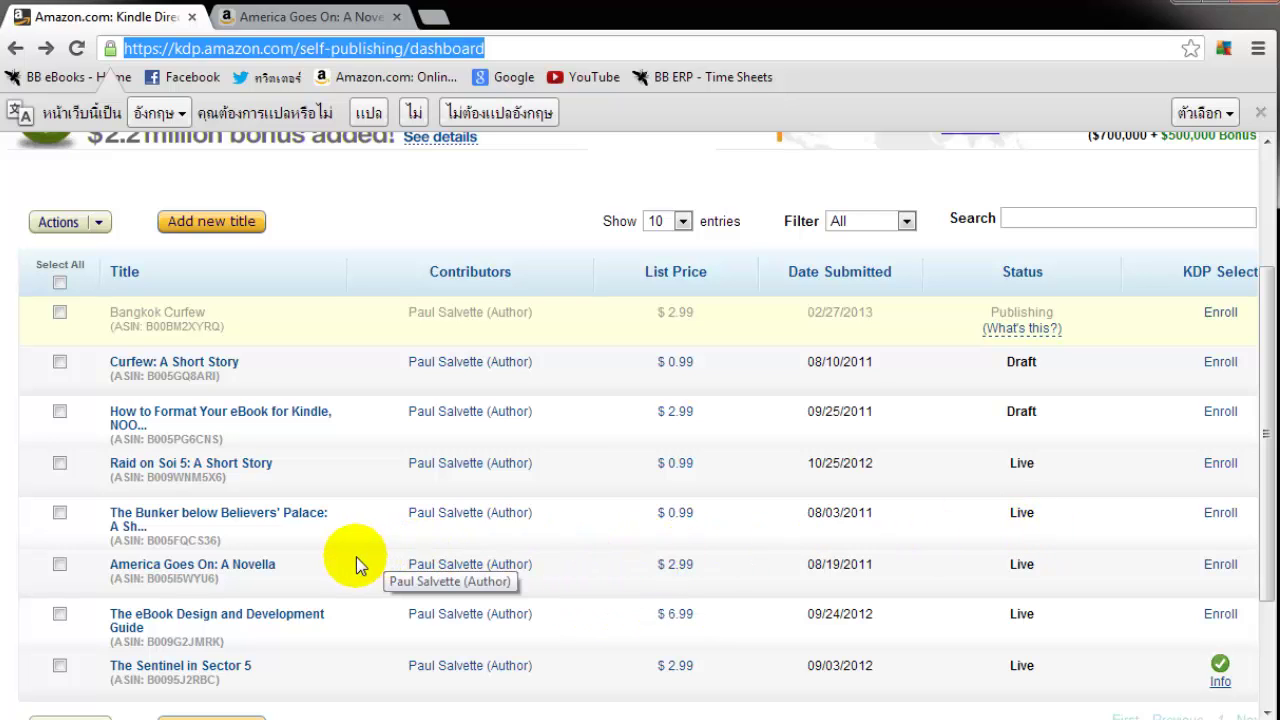
click(265, 575)
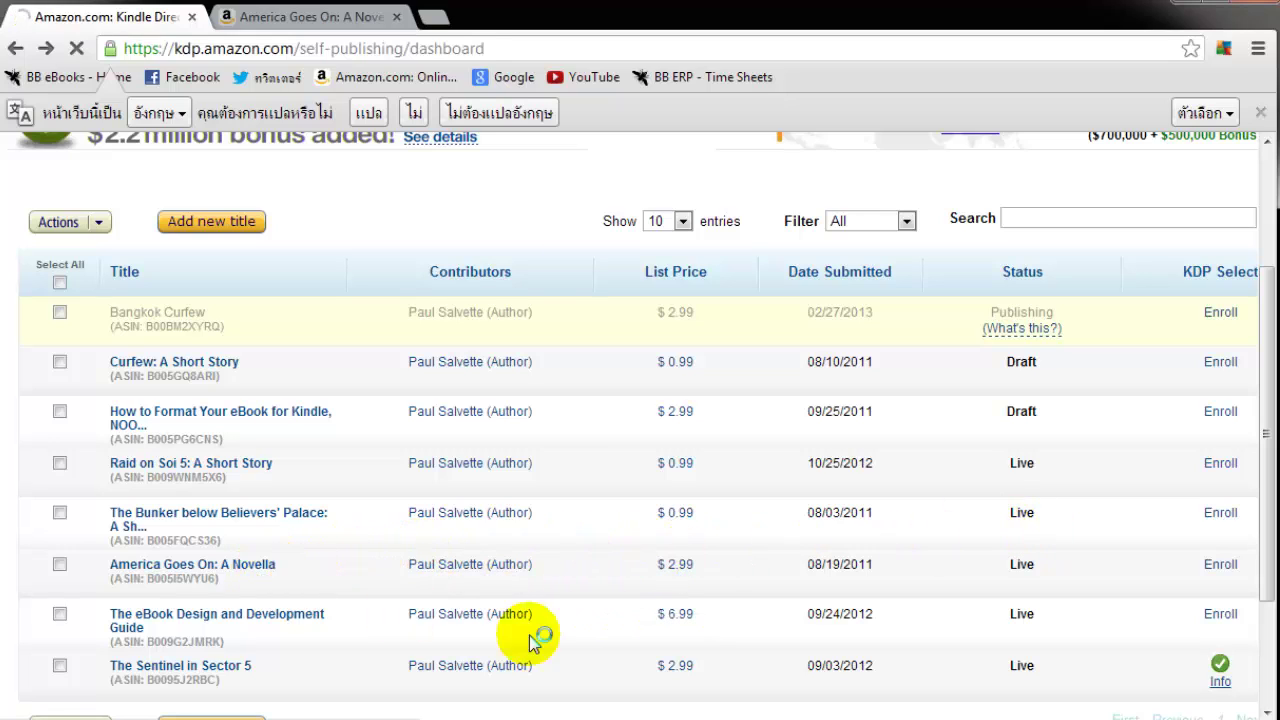
scroll(604, 478, down, 1)
scroll(604, 478, down, 2)
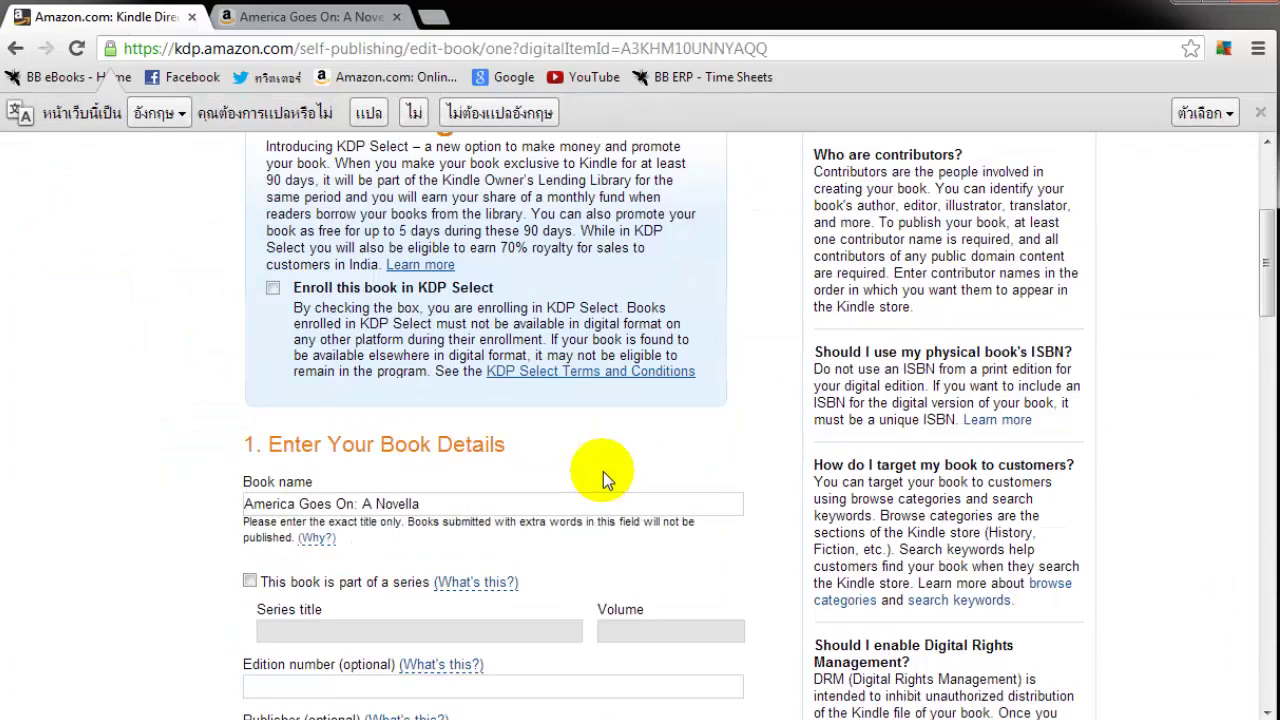
Review the edit page's book details, cover and upload status.
scroll(549, 450, down, 2)
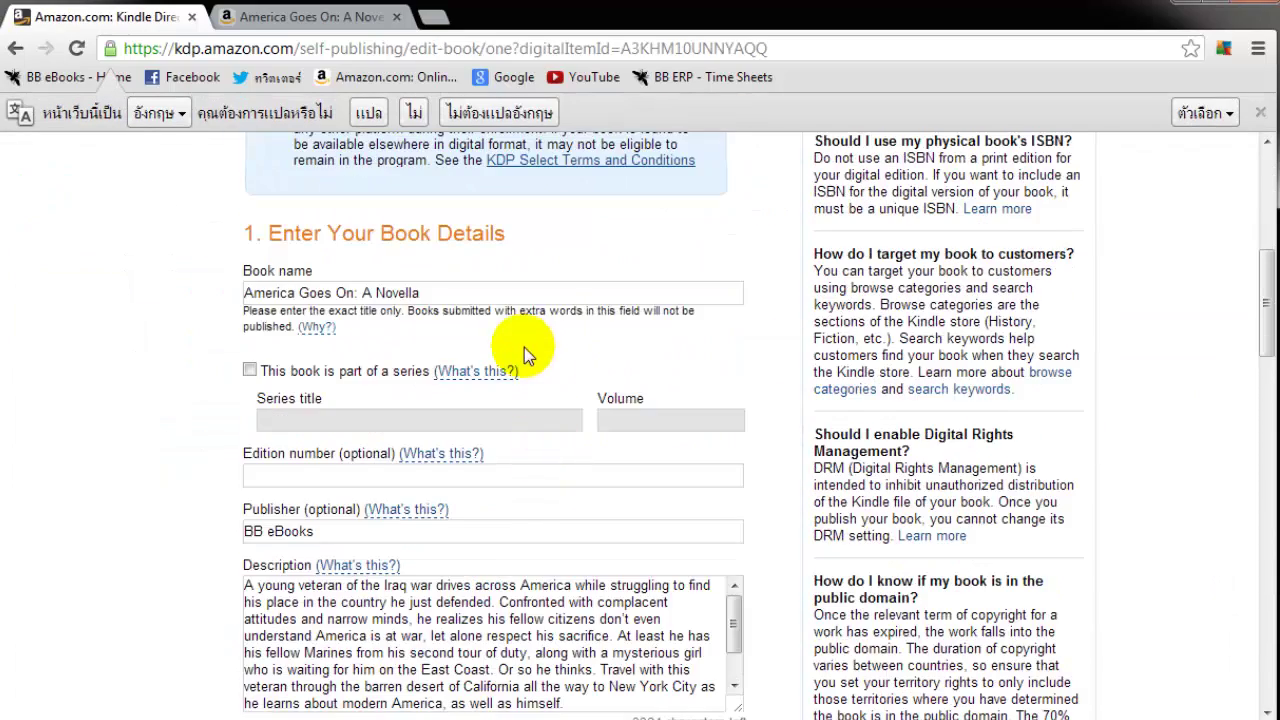
scroll(524, 346, up, 2)
scroll(650, 450, down, 1)
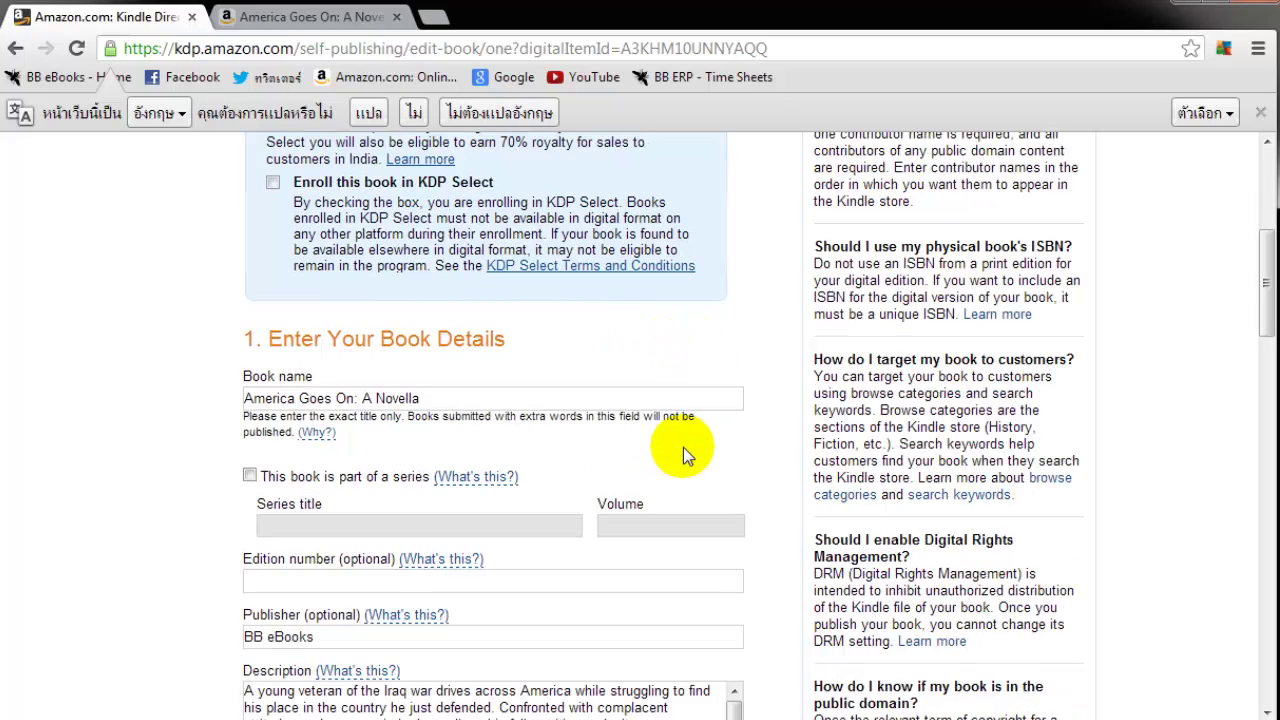
scroll(646, 471, down, 2)
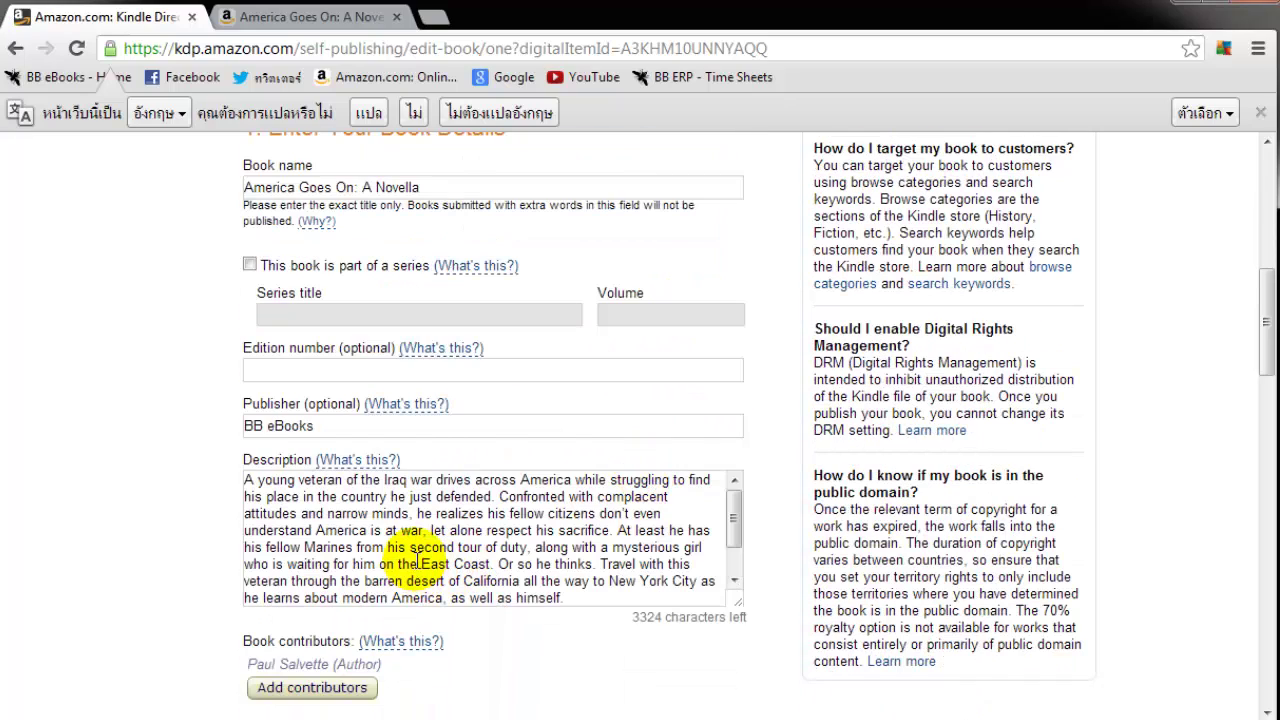
scroll(490, 545, down, 3)
scroll(617, 534, down, 4)
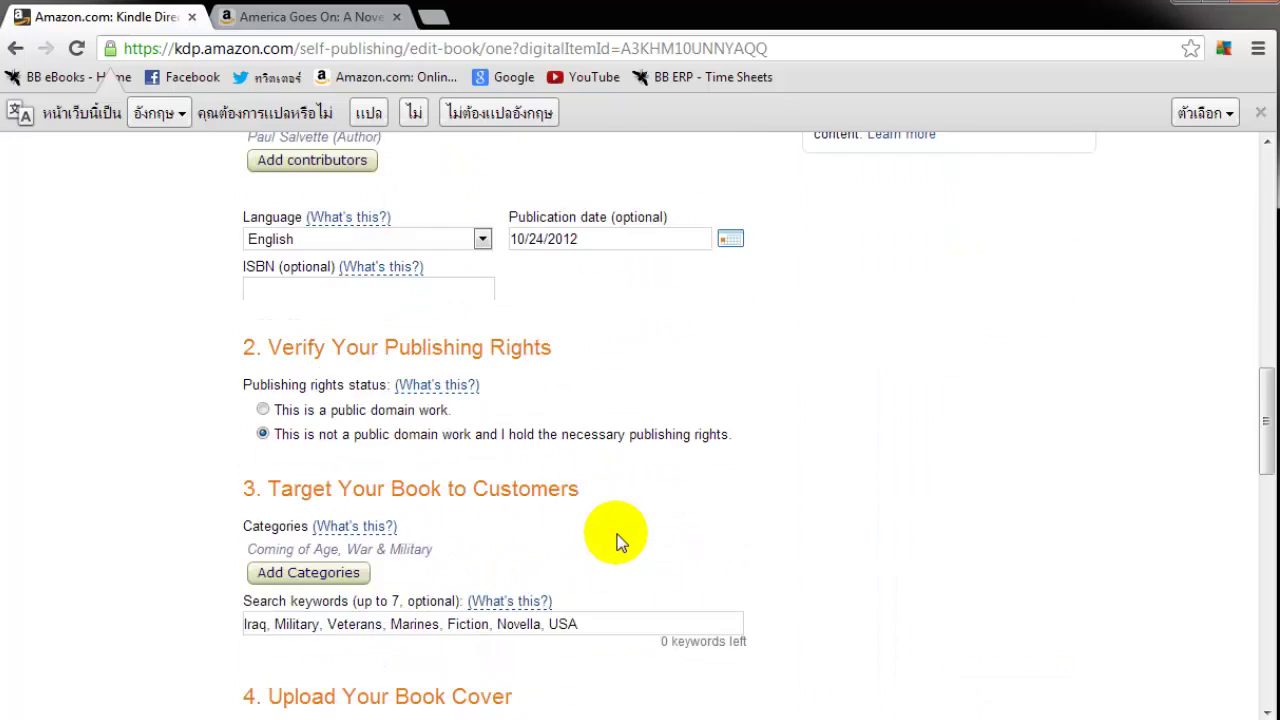
scroll(617, 534, down, 4)
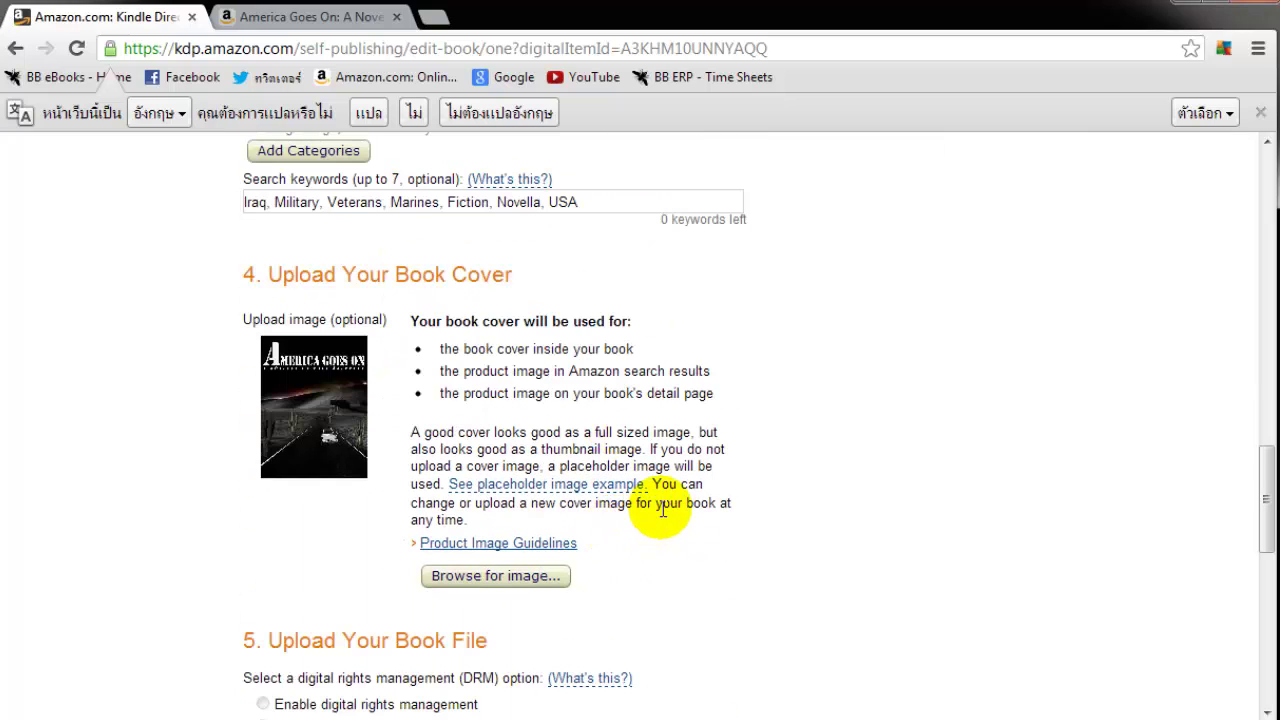
scroll(685, 490, down, 1)
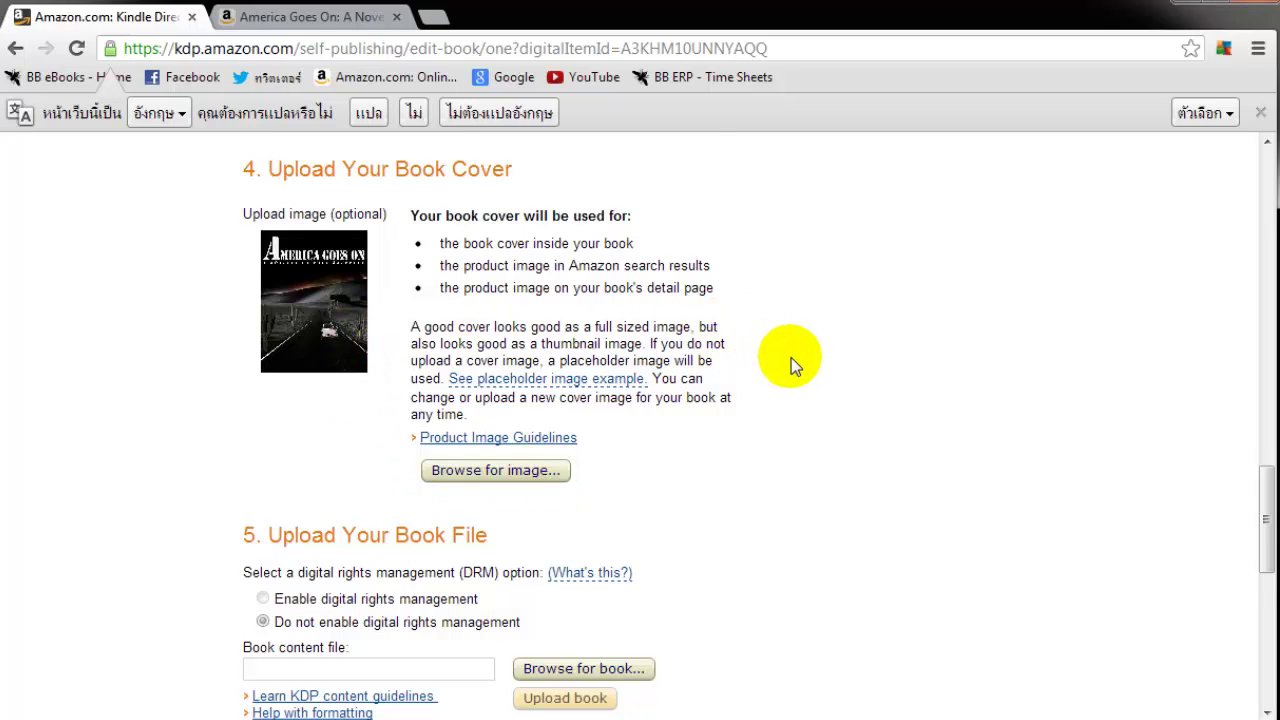
scroll(791, 357, down, 1)
scroll(791, 357, up, 1)
scroll(792, 360, down, 1)
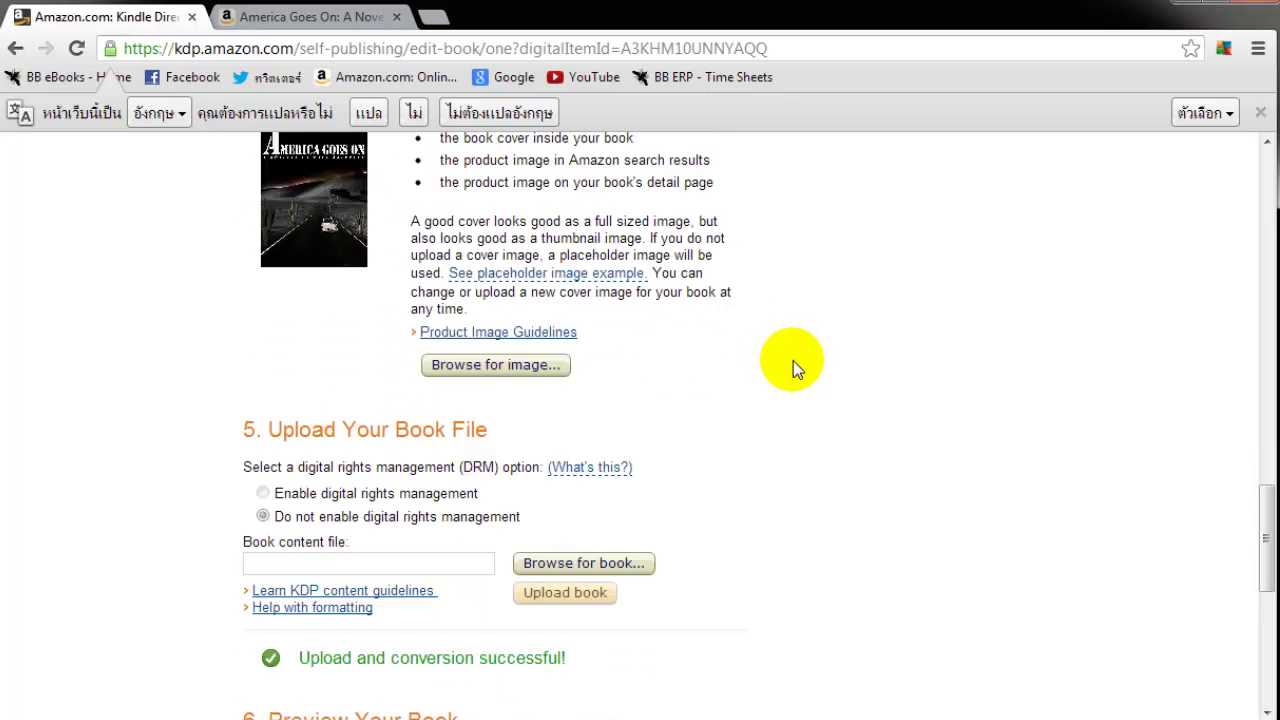
scroll(760, 375, down, 1)
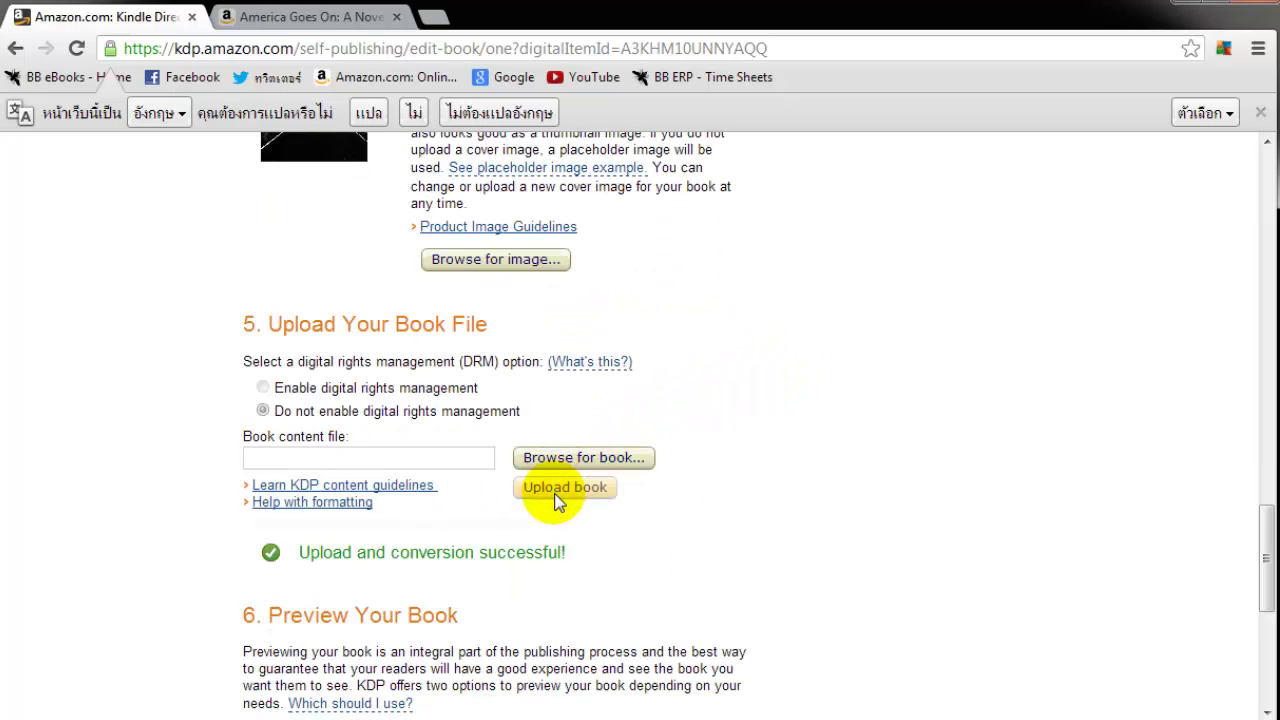
scroll(895, 388, down, 1)
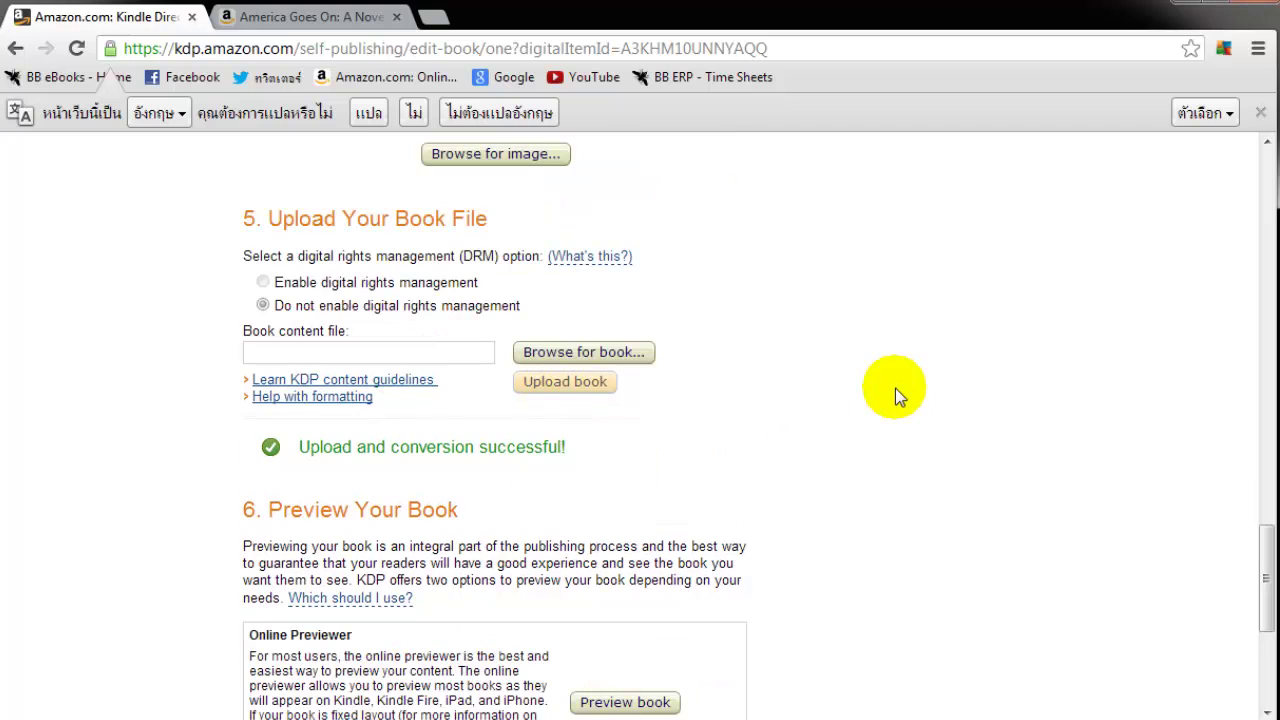
scroll(895, 388, down, 4)
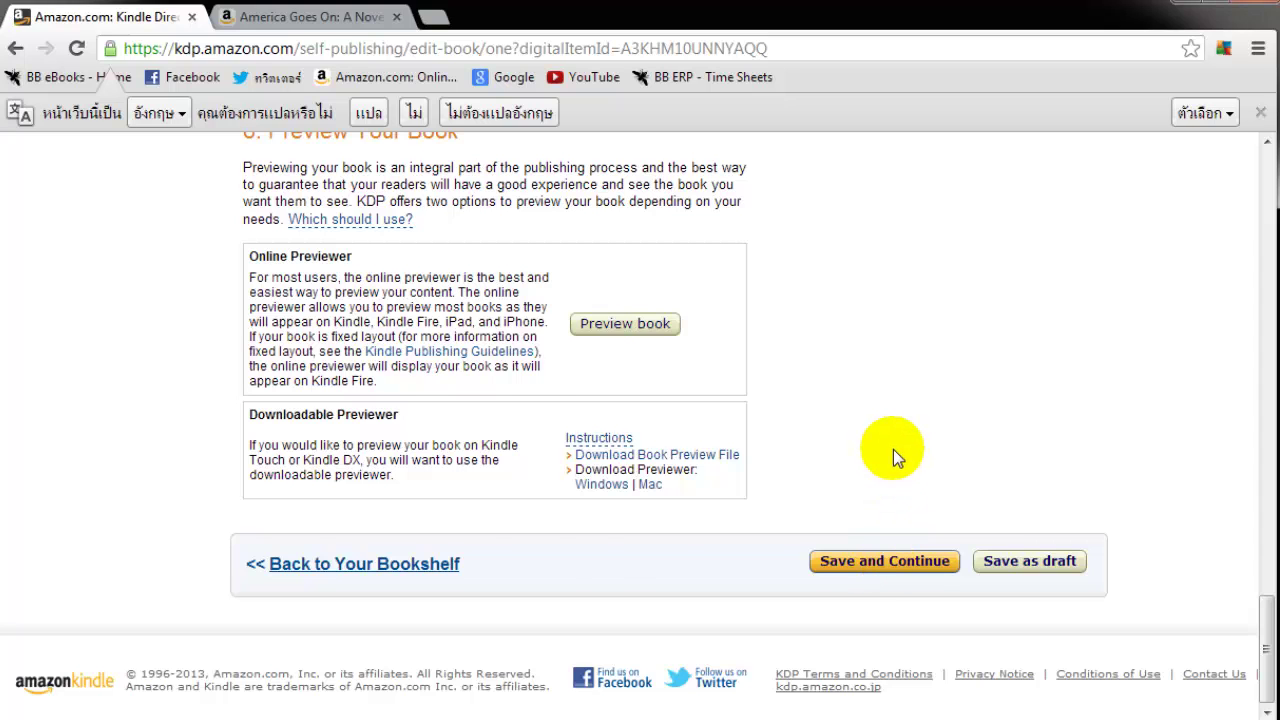
scroll(893, 449, up, 3)
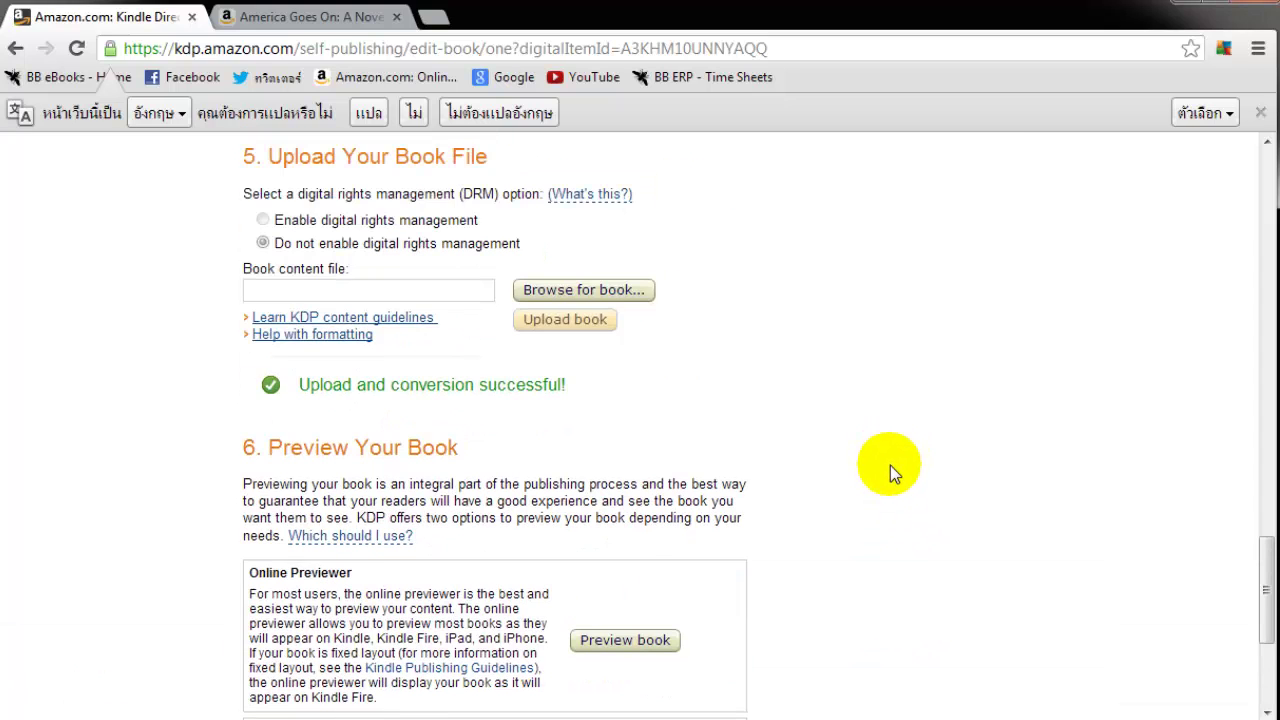
scroll(890, 465, up, 4)
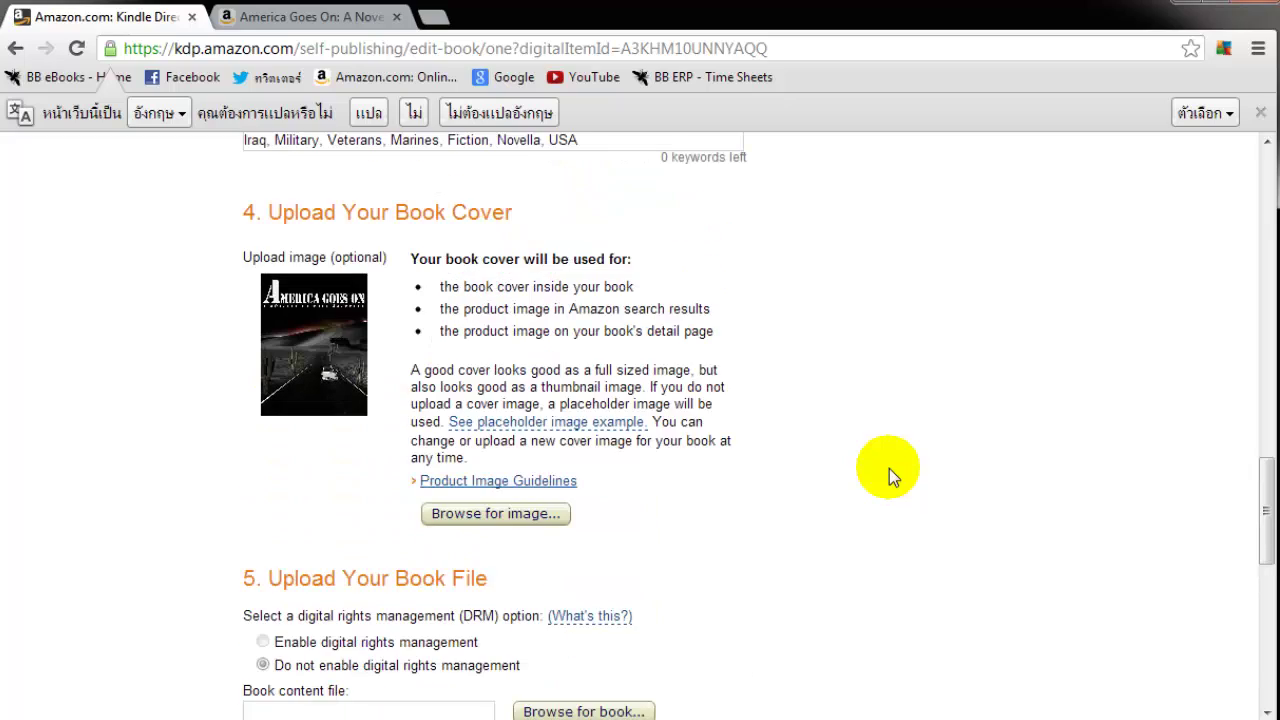
scroll(889, 468, up, 3)
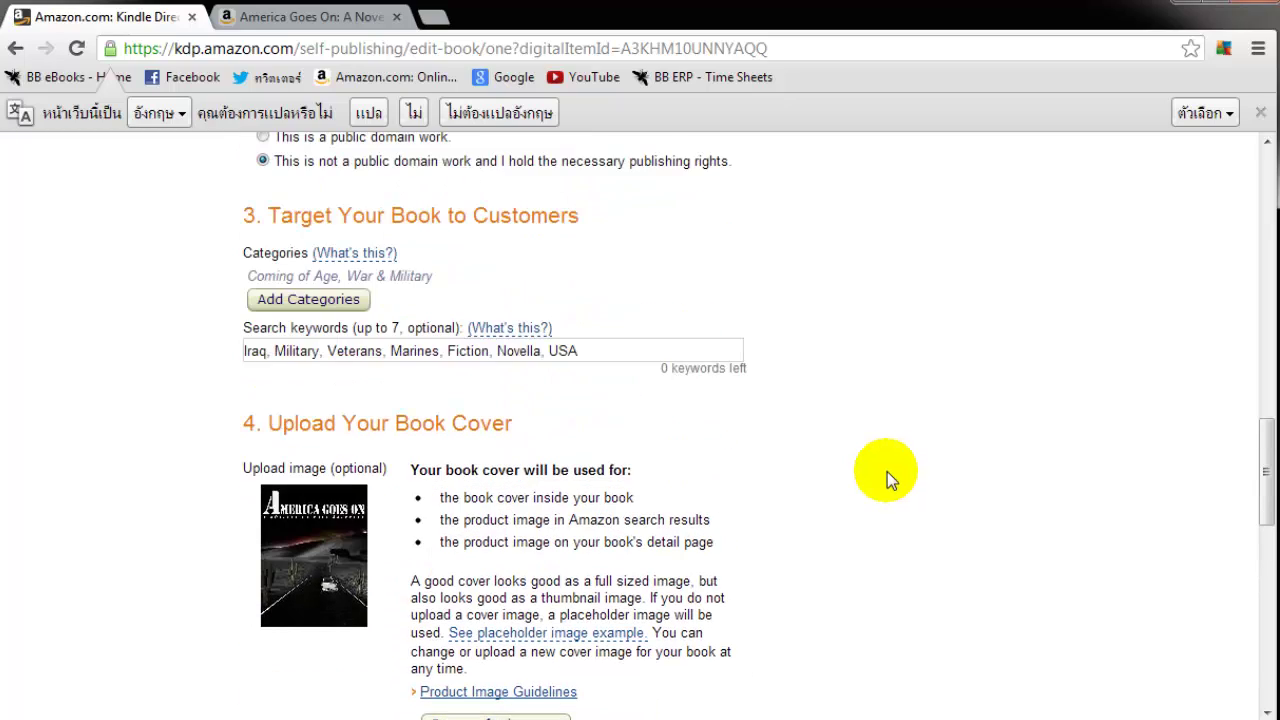
scroll(867, 496, up, 13)
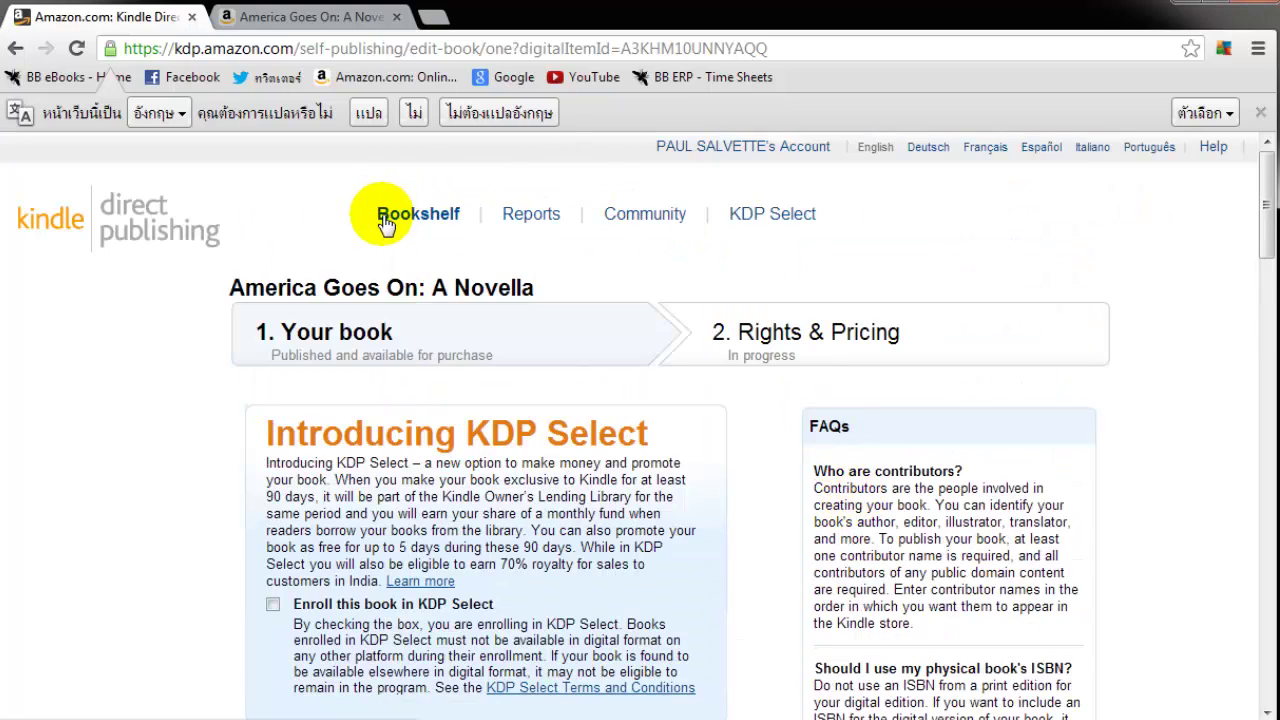
Return to the bookshelf and find Bangkok Curfew listed as Publishing.
click(385, 216)
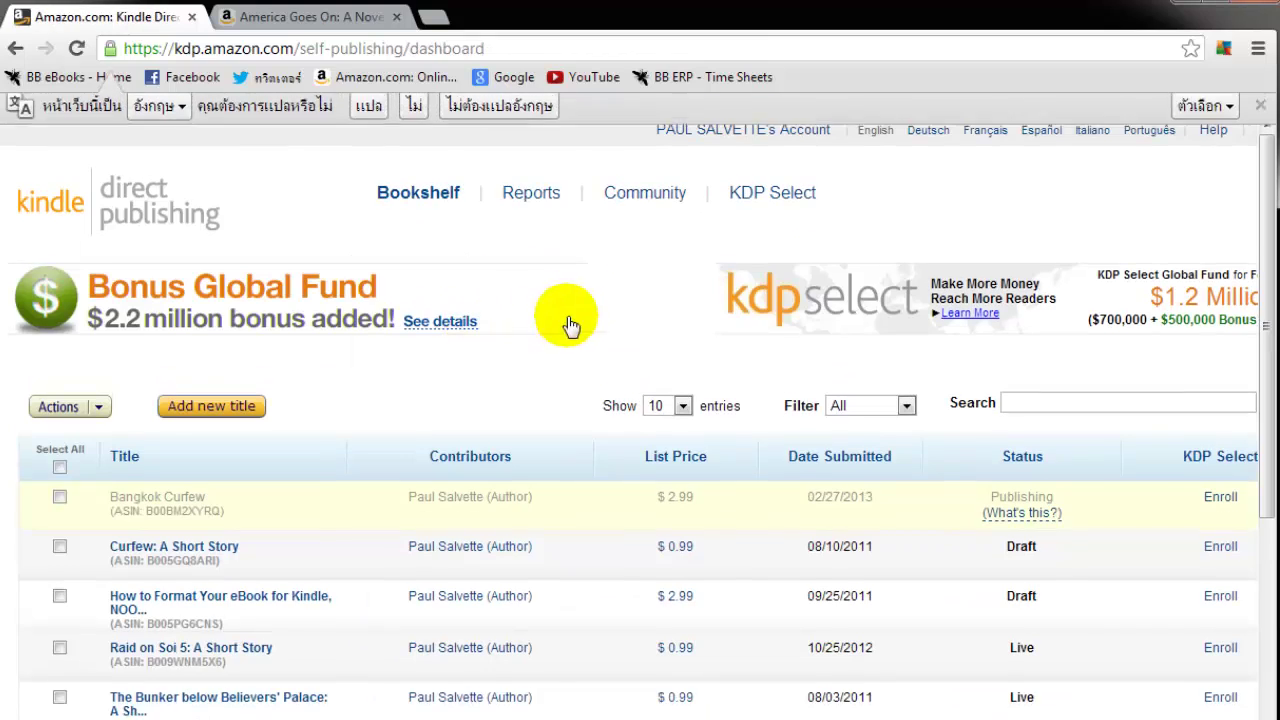
scroll(600, 293, down, 2)
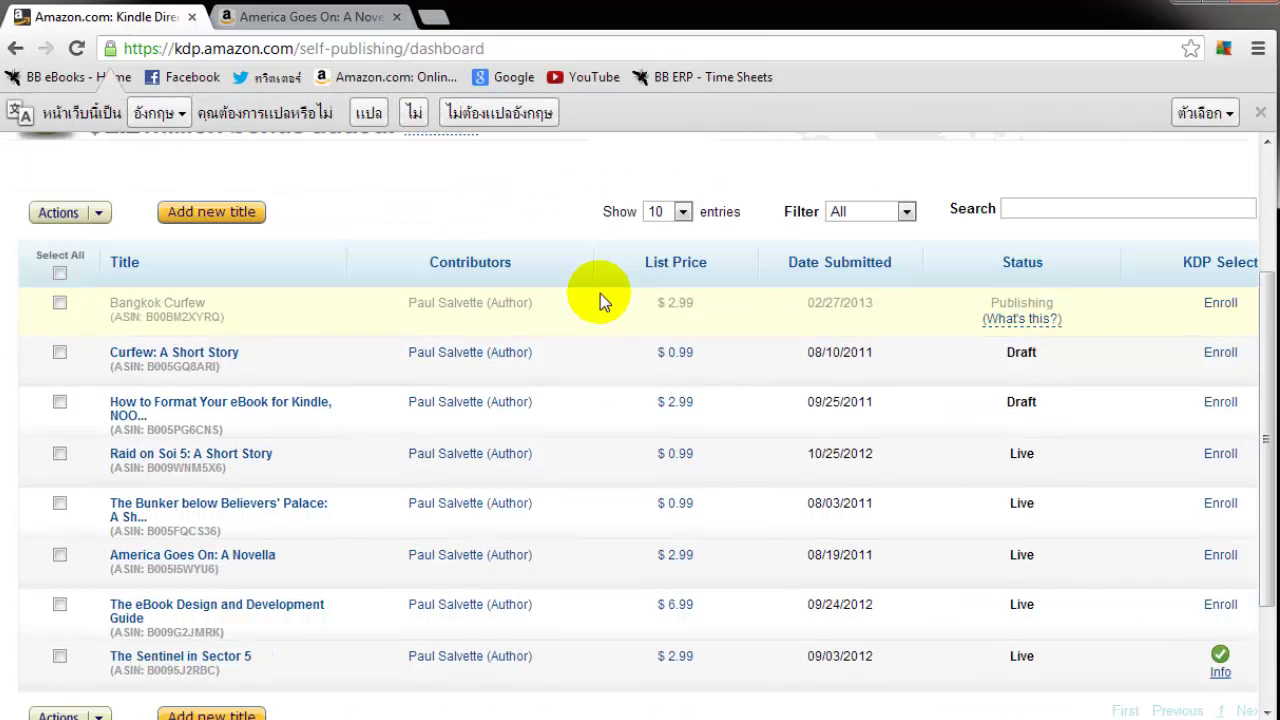